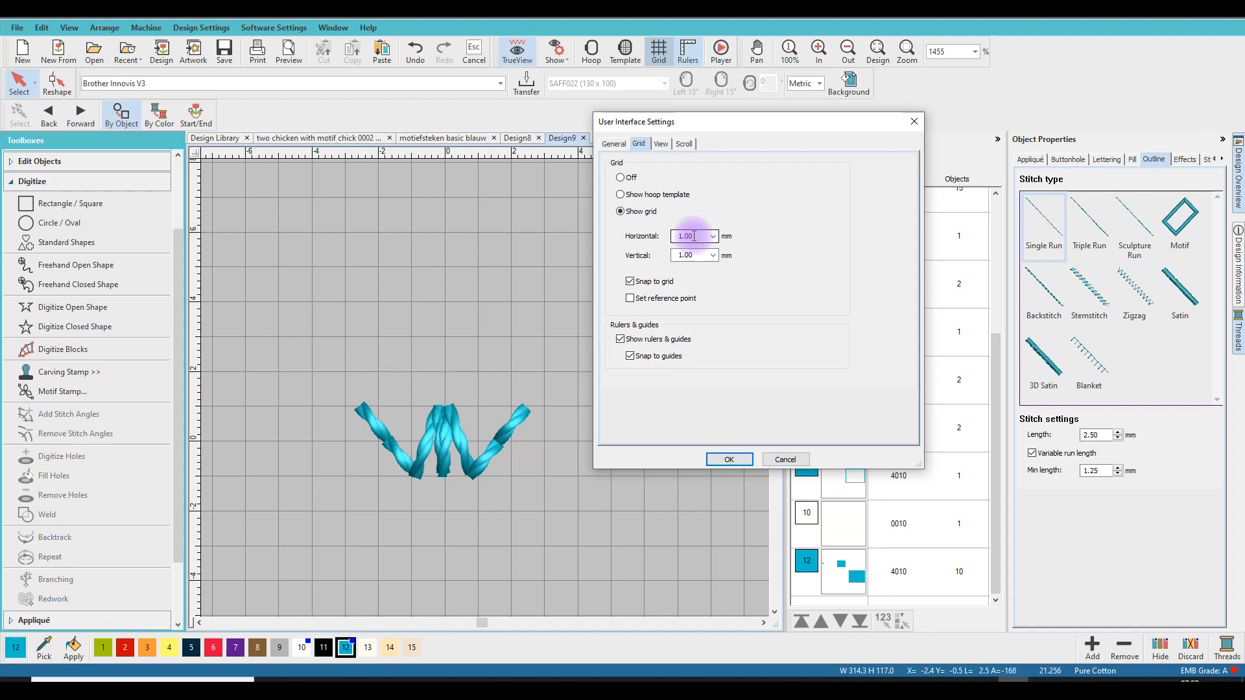
Step: Set the grid spacing to 1.00 mm horizontally and vertically, with snap to grid, rulers and guides, and snap to guides turned on
{"action": "left_click", "coordinate": [693, 256]}
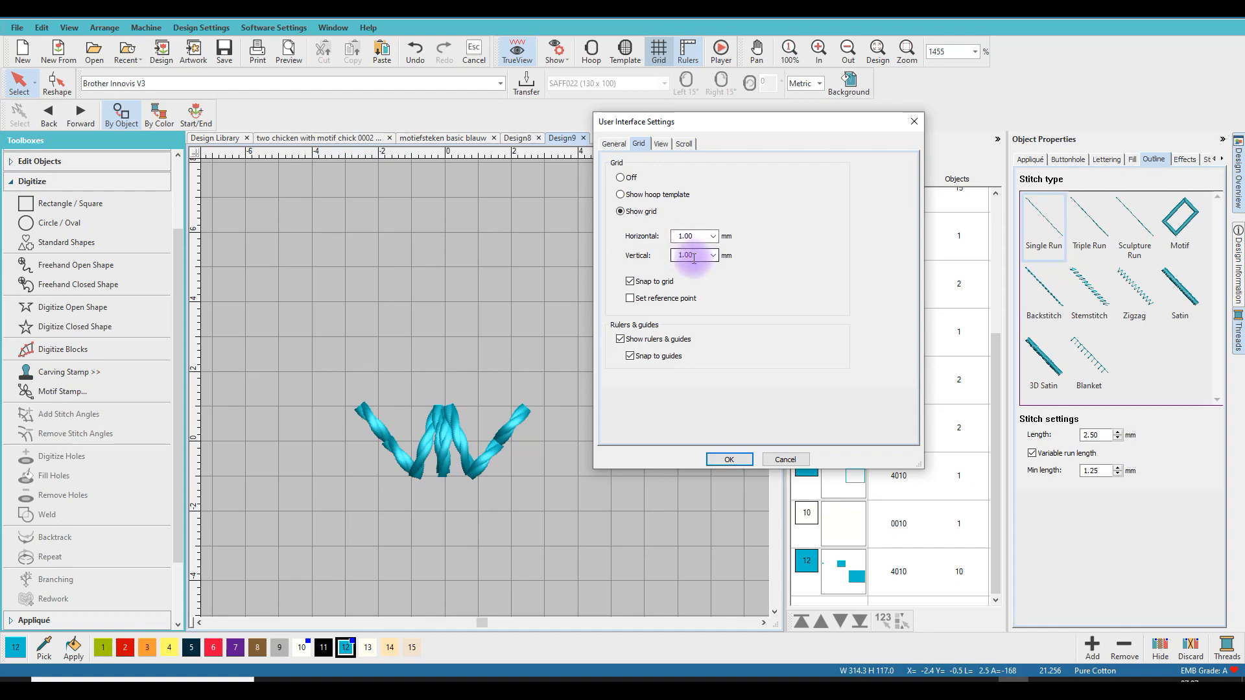
{"action": "left_click", "coordinate": [632, 283]}
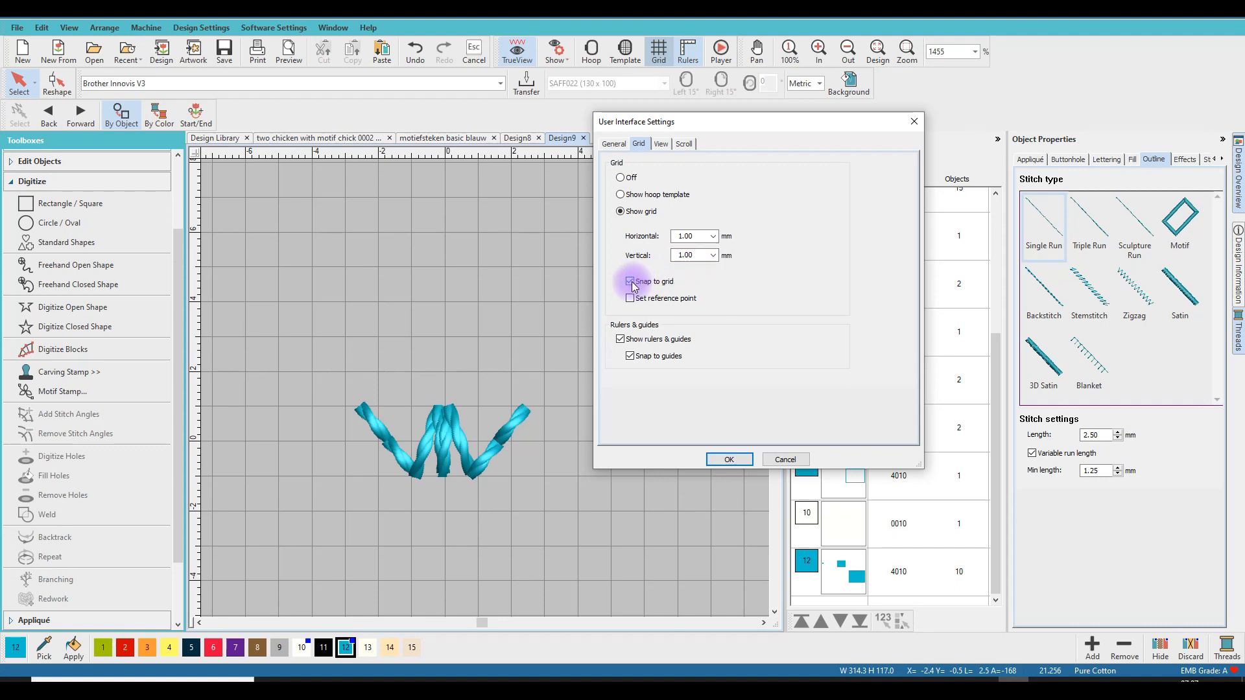
{"action": "left_click", "coordinate": [629, 358]}
{"action": "left_click", "coordinate": [620, 340]}
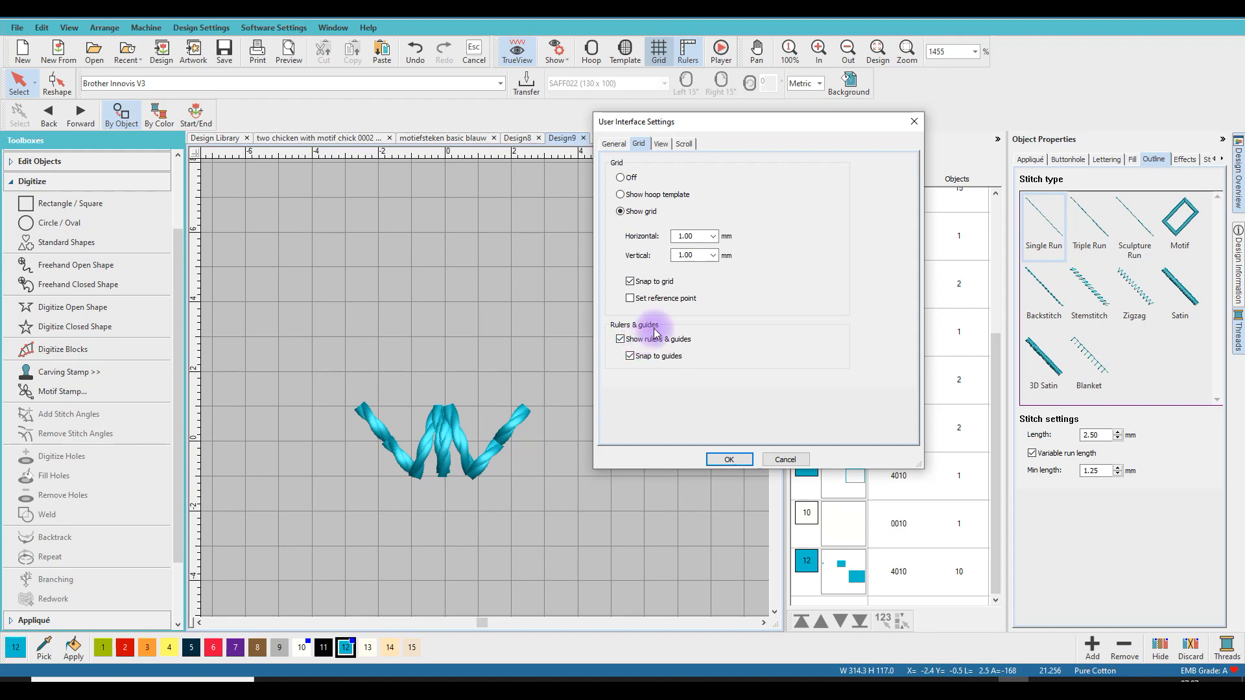
Step: Turn on the crosshair cursor in the general interface settings and apply the settings
{"action": "left_click", "coordinate": [618, 149]}
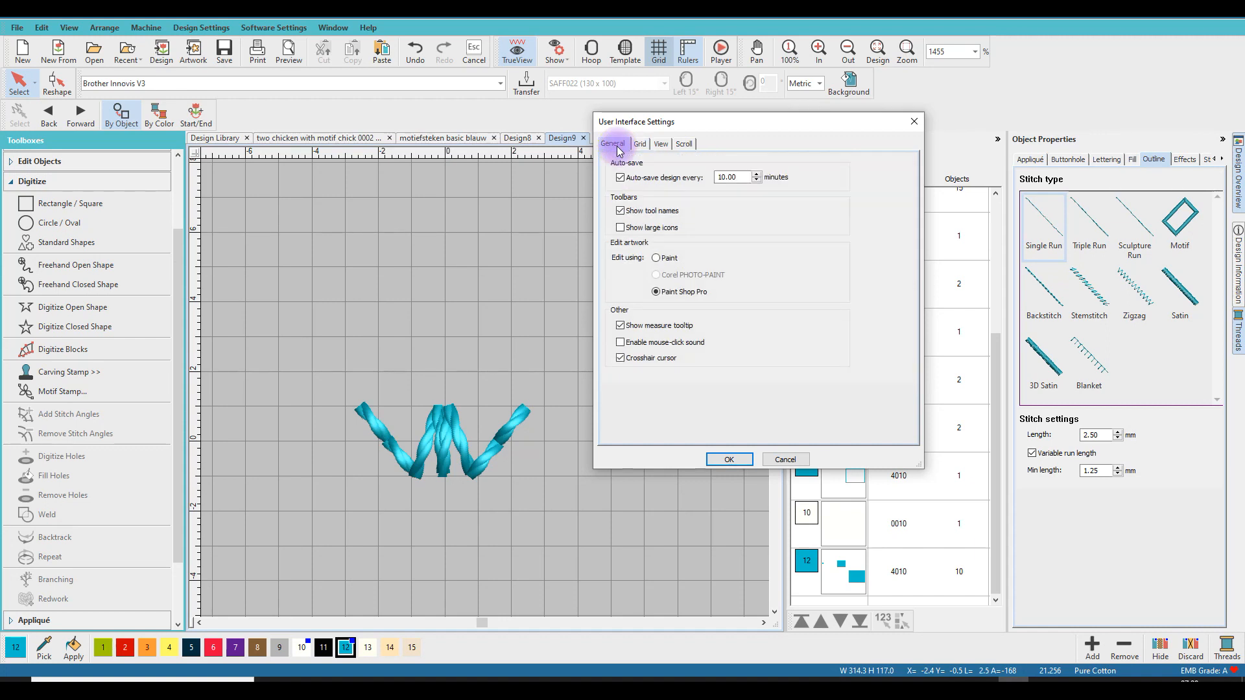
{"action": "left_click", "coordinate": [619, 361]}
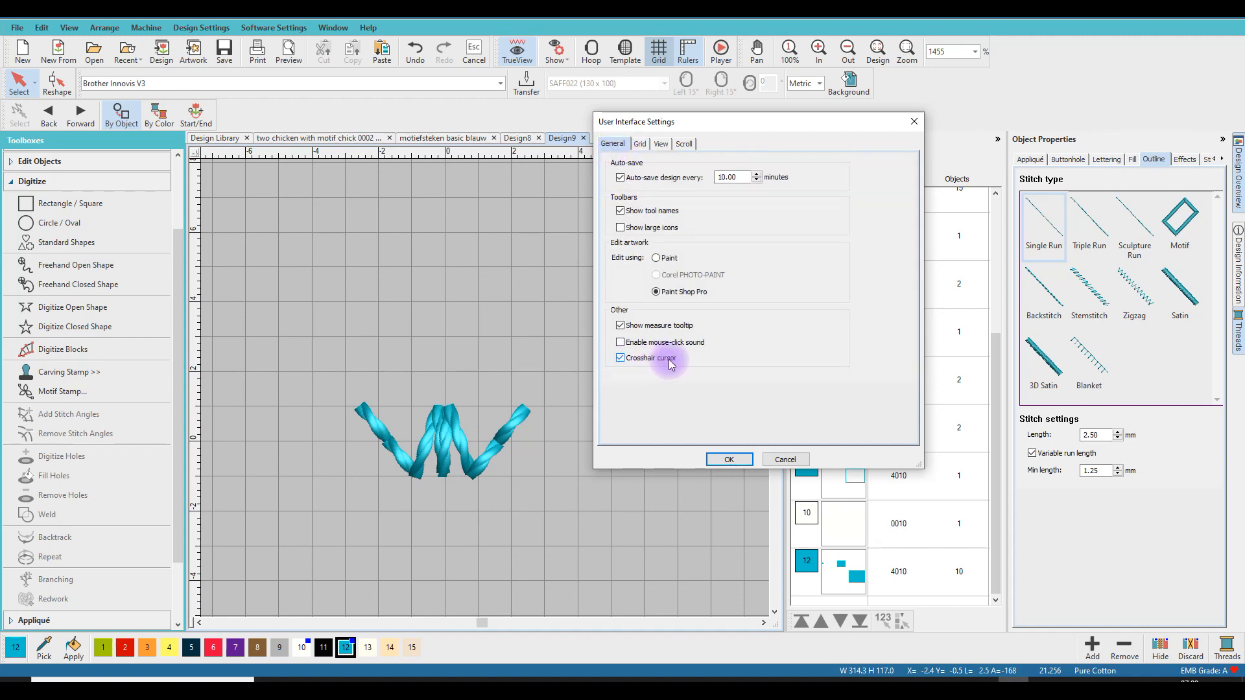
{"action": "left_click", "coordinate": [727, 459]}
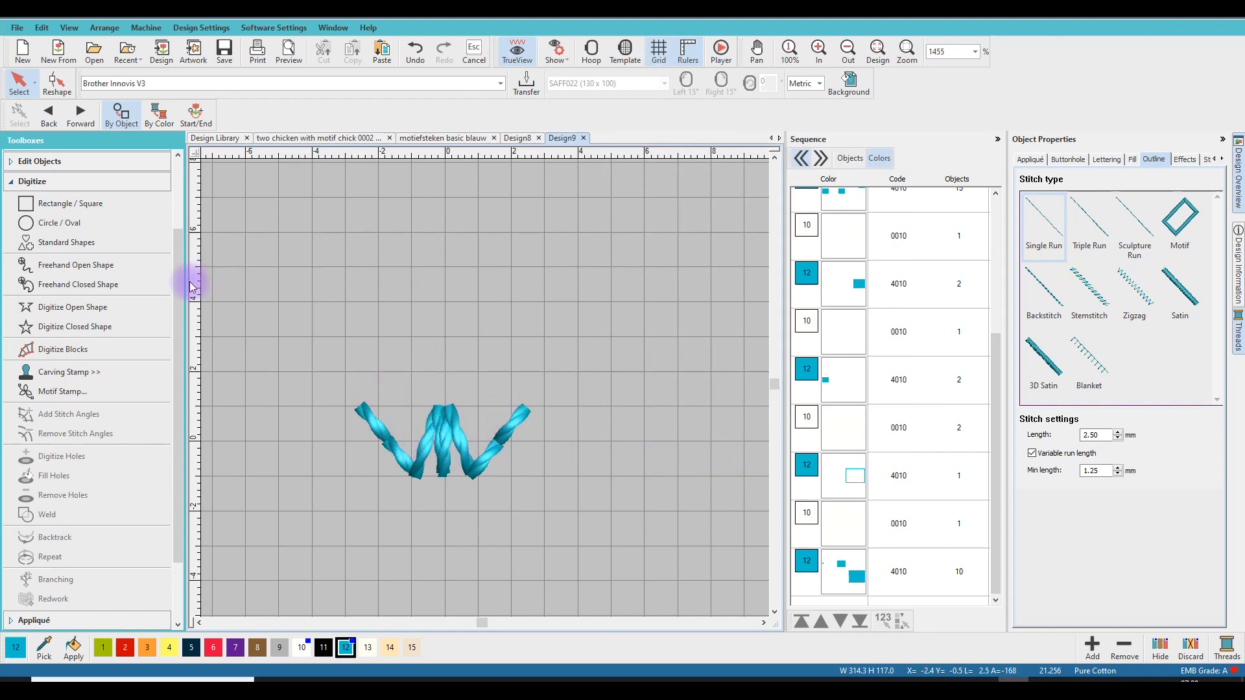
Step: Digitize an open seven-point W shape in single run, about 4.9 mm wide and 2 mm high, above the existing W
{"action": "left_click", "coordinate": [67, 310]}
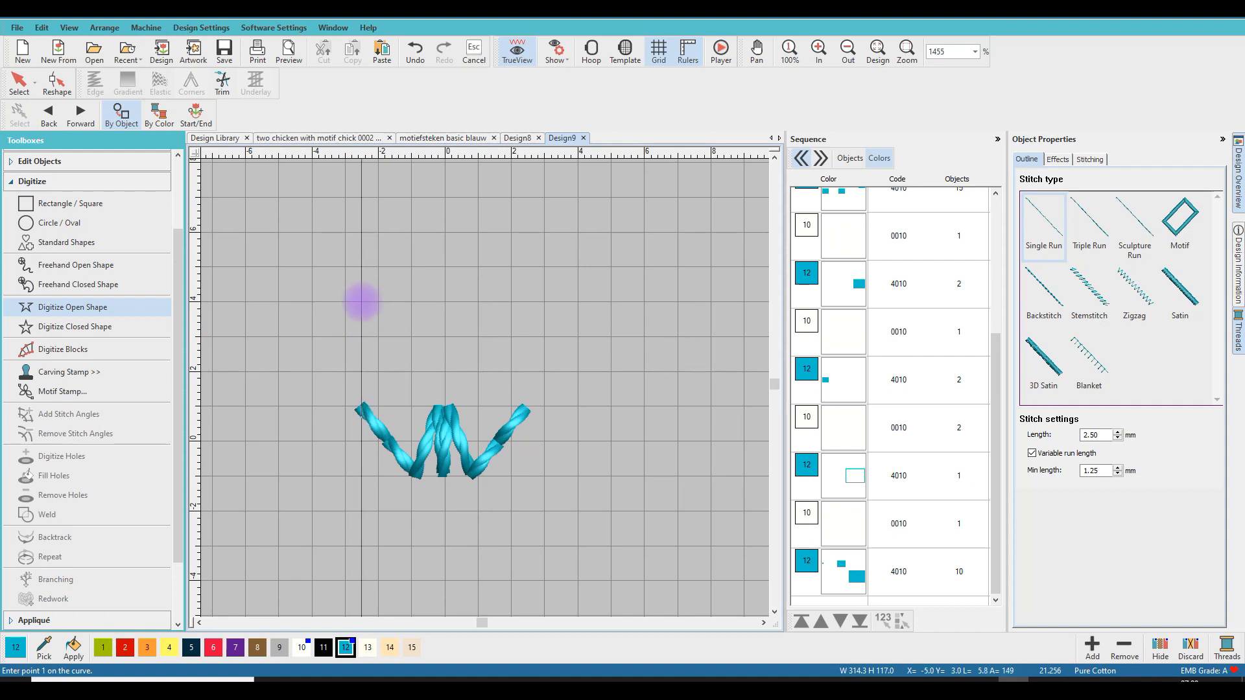
{"action": "left_click", "coordinate": [362, 301]}
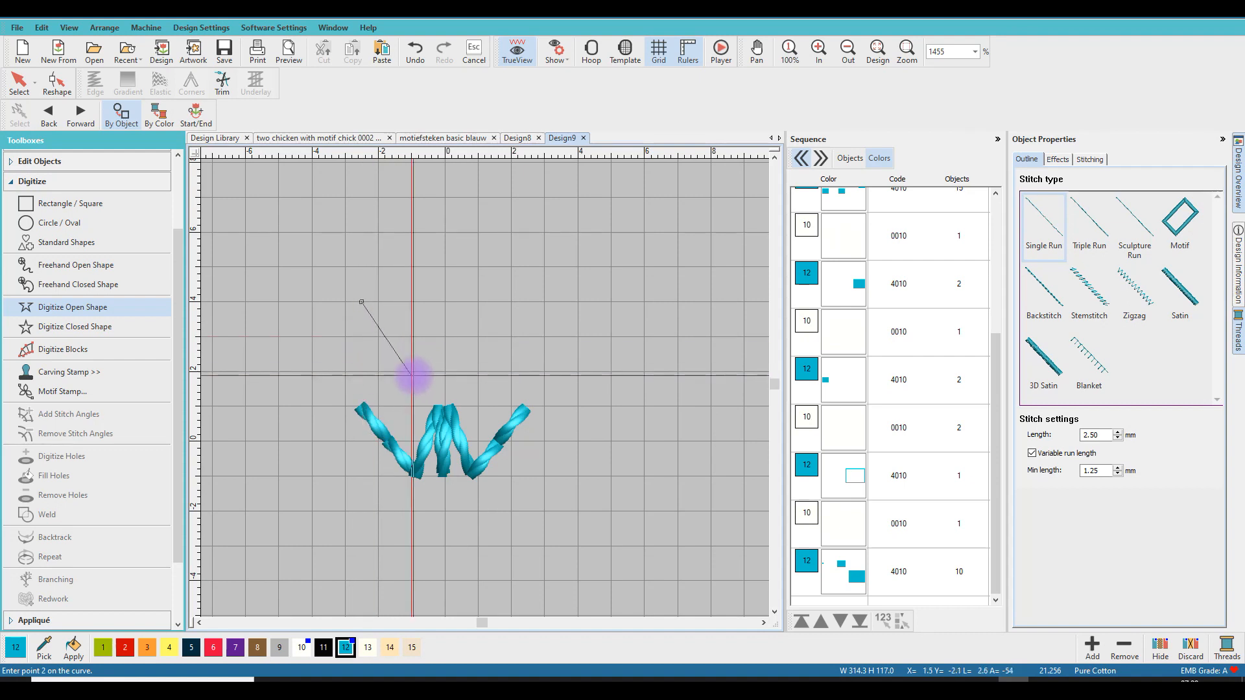
{"action": "left_click", "coordinate": [412, 373]}
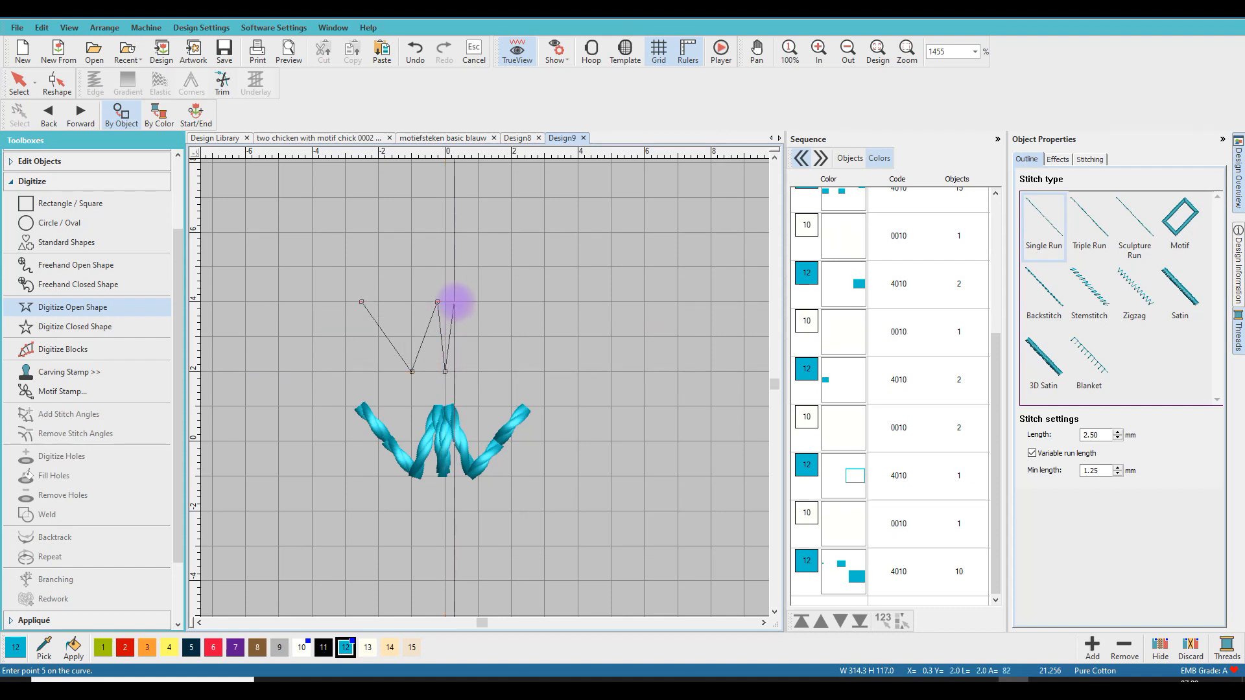
{"action": "left_click", "coordinate": [454, 303]}
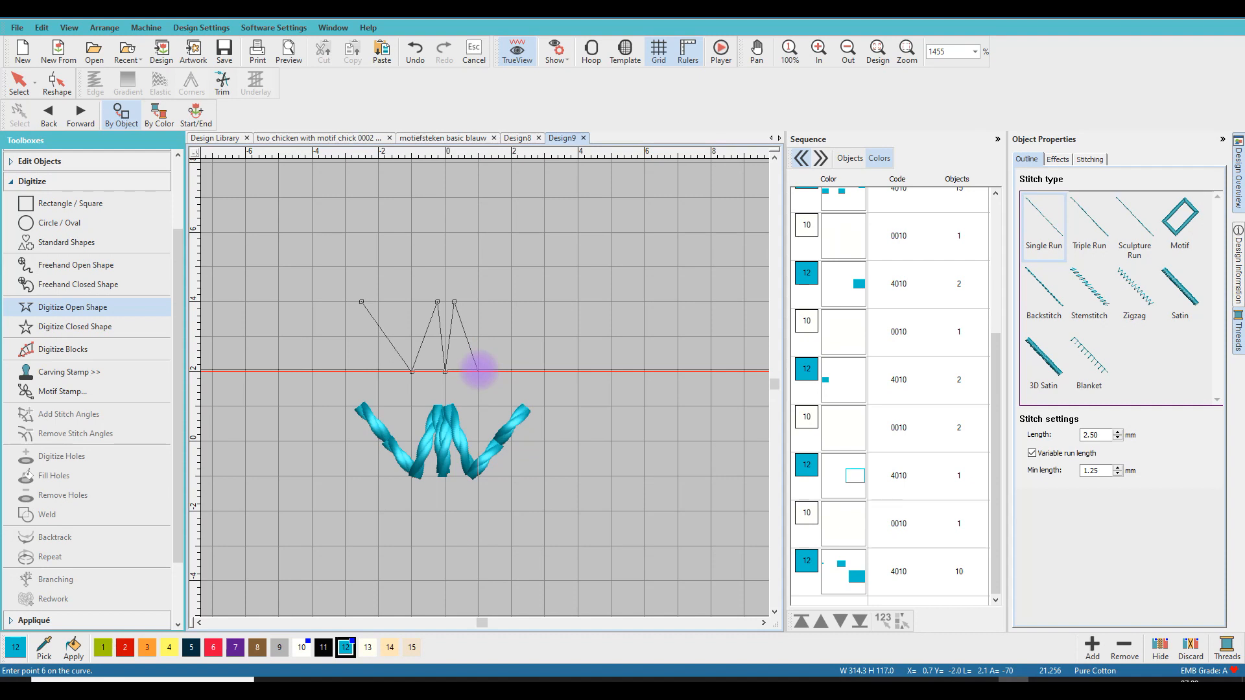
{"action": "left_click", "coordinate": [478, 371]}
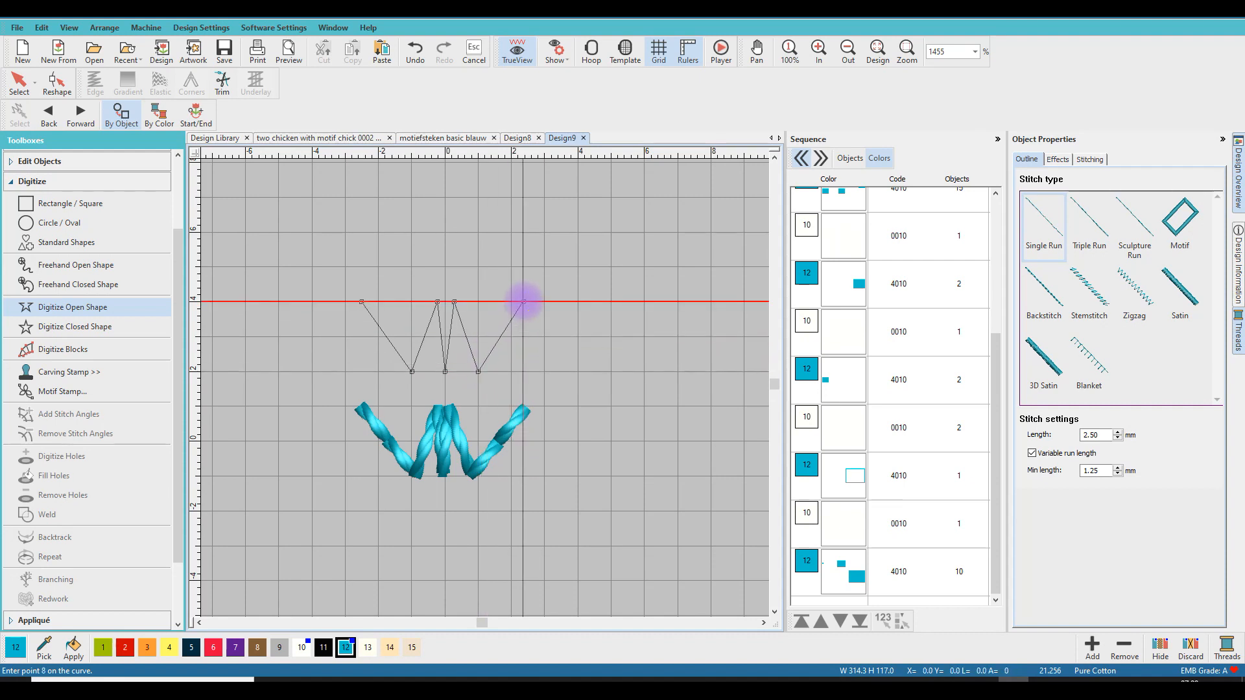
{"action": "key", "text": "Return"}
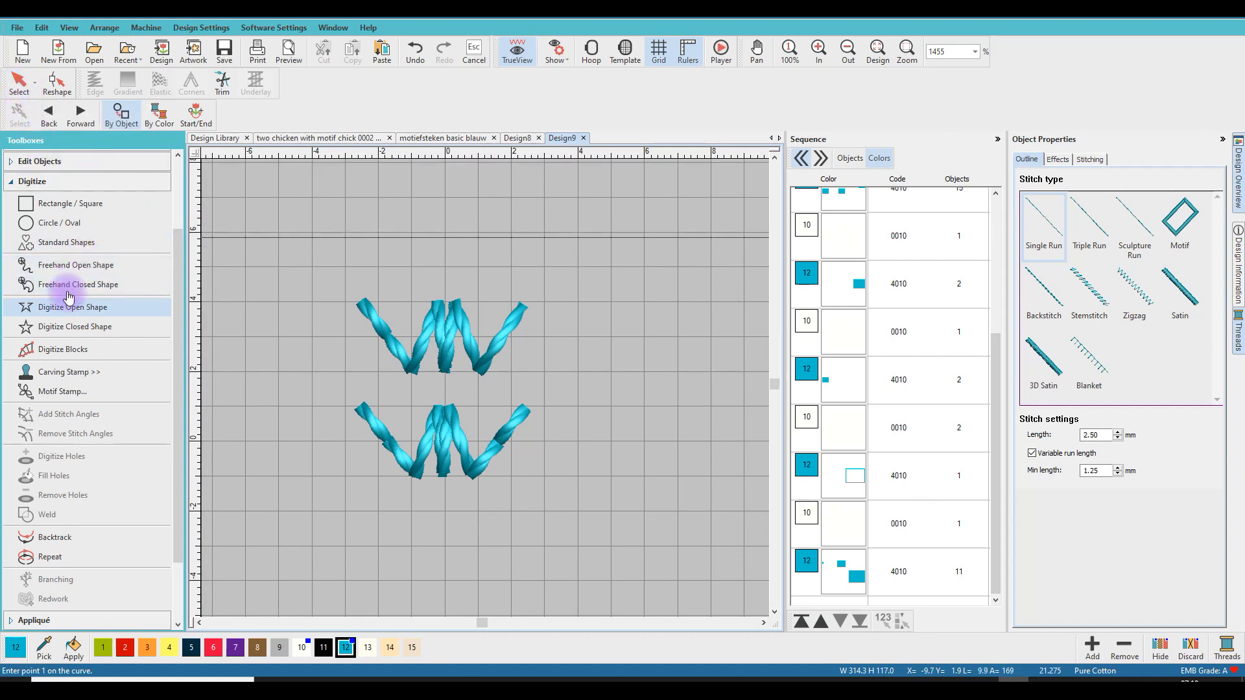
Step: Stop digitizing open shapes and place a vertical guide at ruler position 0
{"action": "left_click_drag", "start_coordinate": [276, 170], "coordinate": [382, 157]}
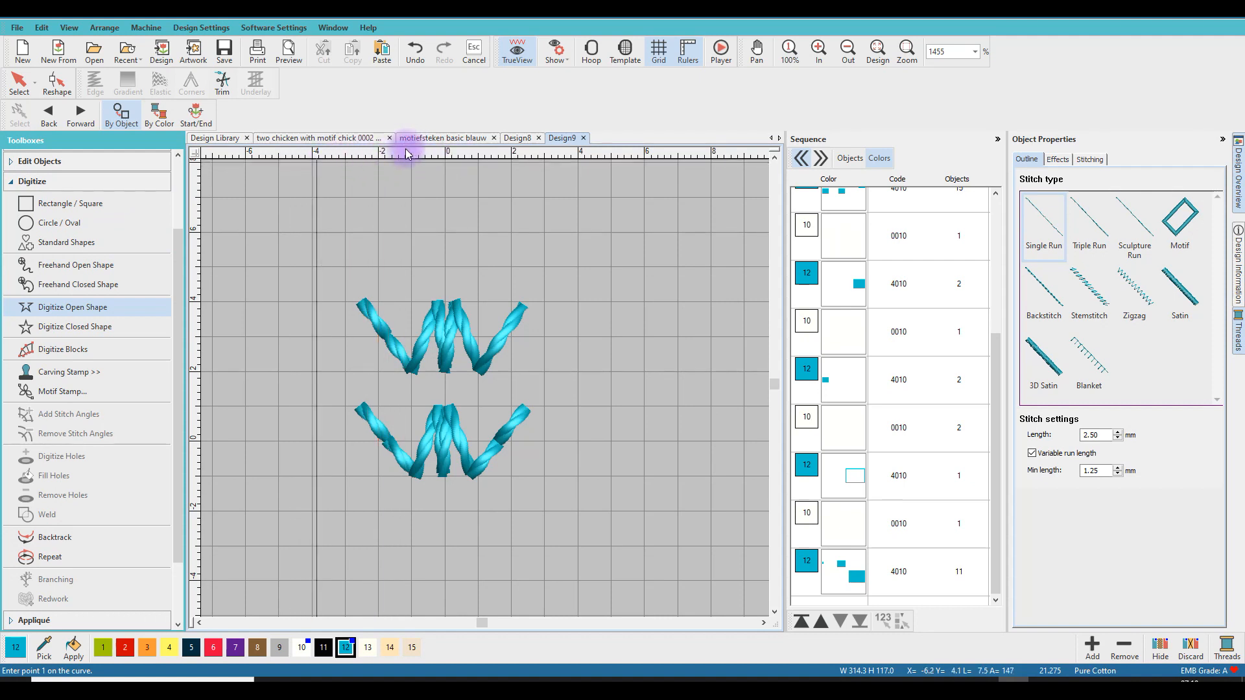
{"action": "key", "text": "Escape"}
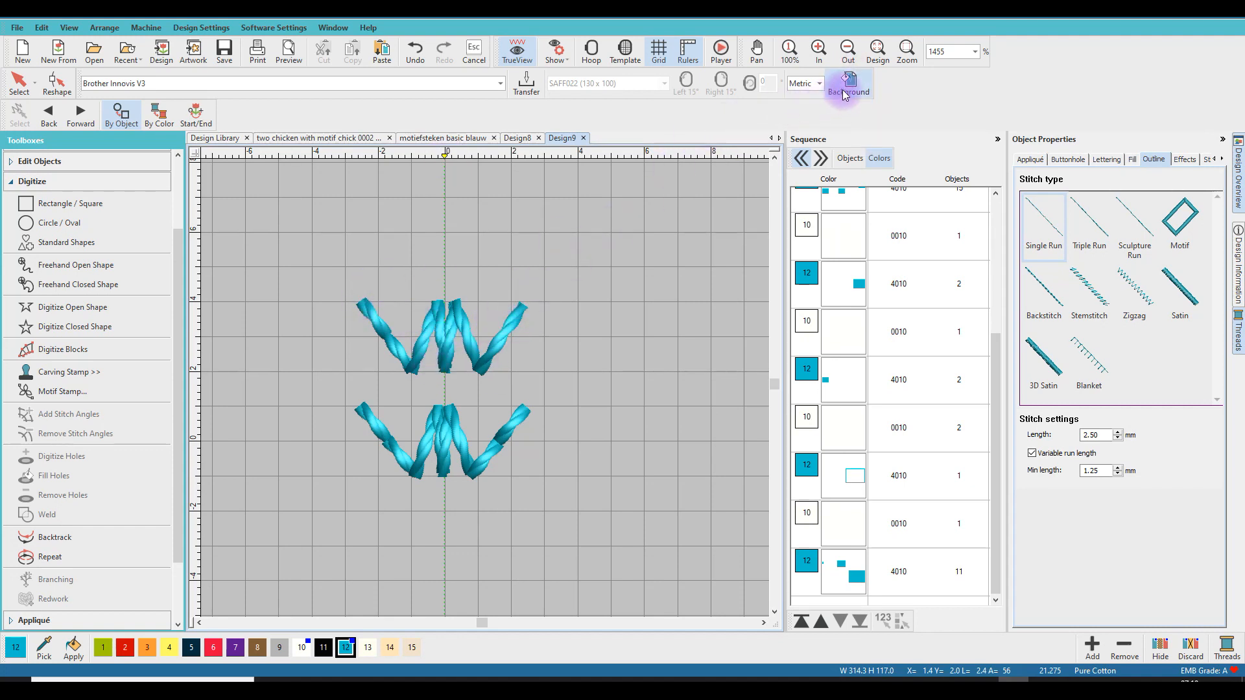
{"action": "left_click", "coordinate": [468, 339]}
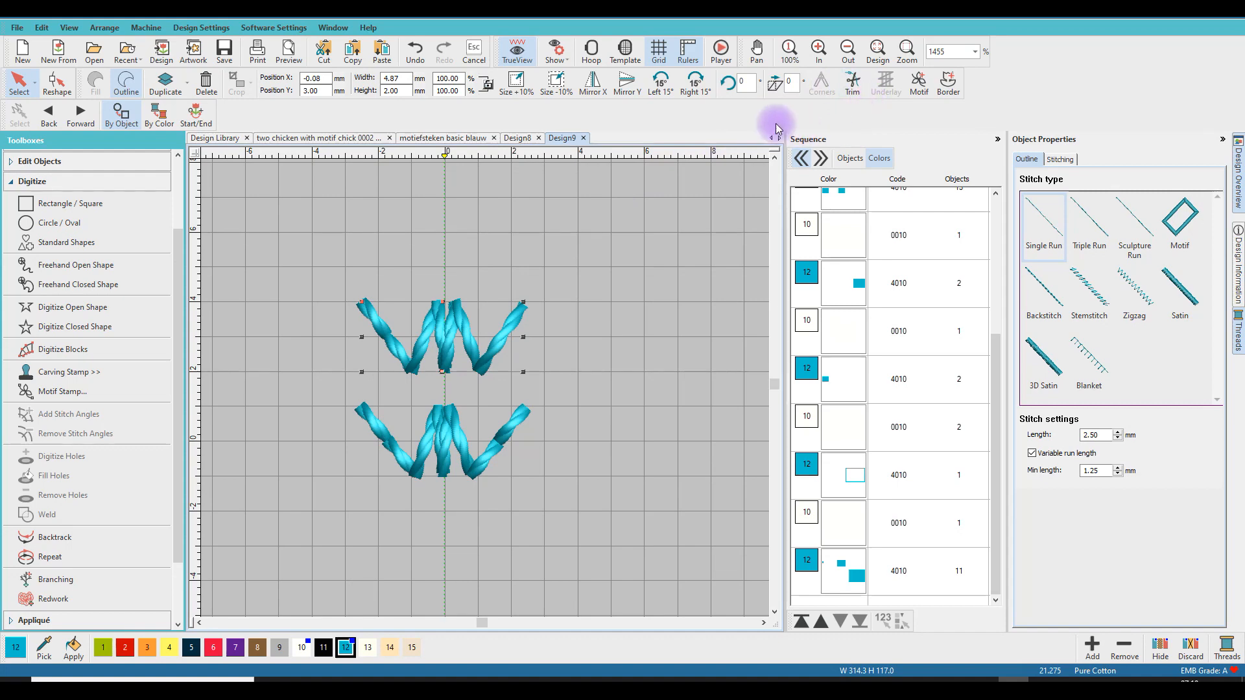
{"action": "left_click", "coordinate": [197, 29]}
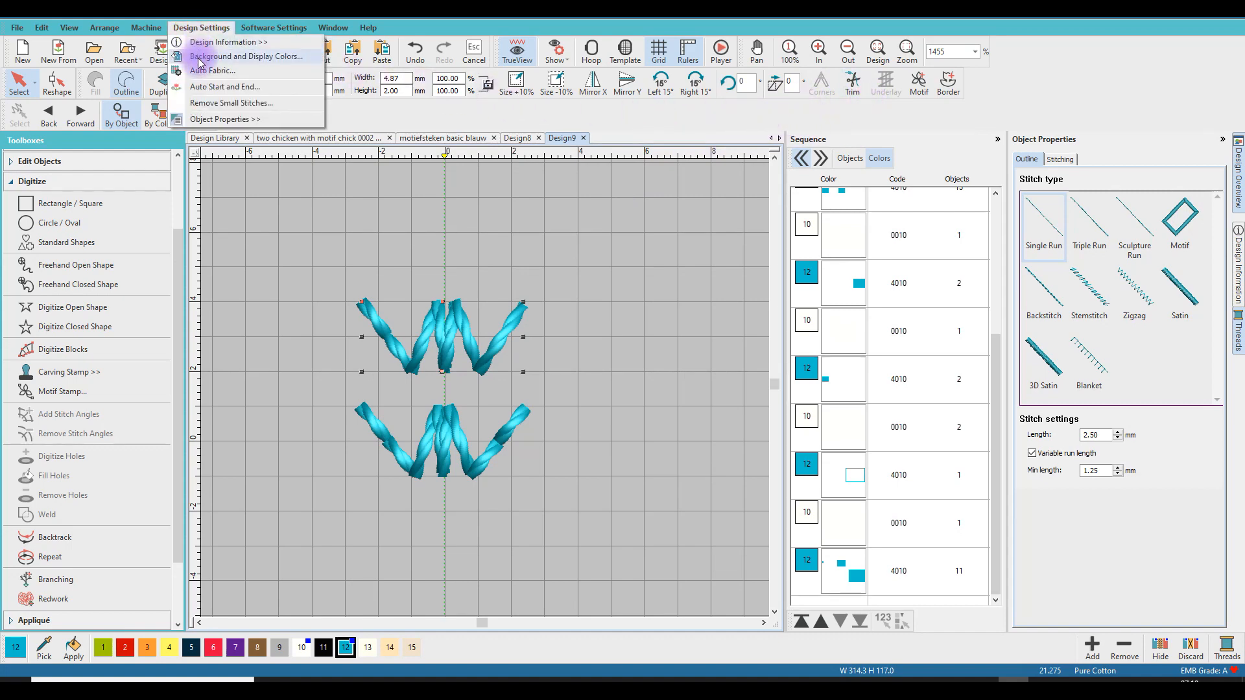
{"action": "left_click", "coordinate": [199, 59]}
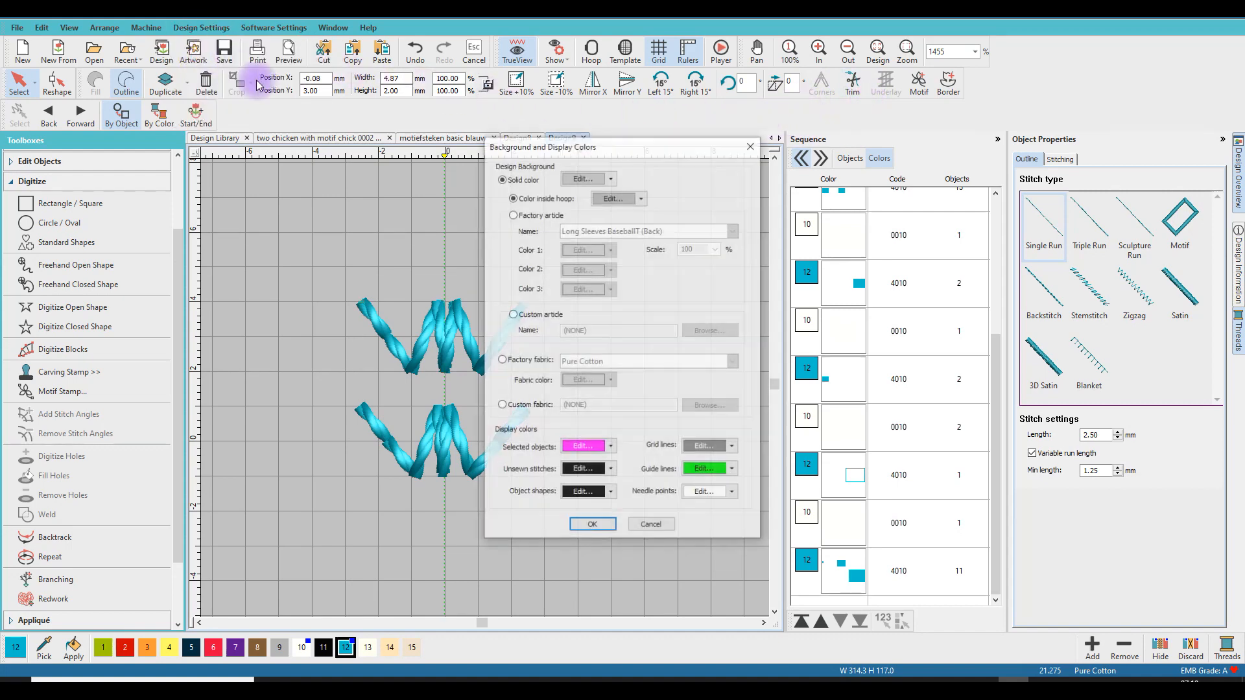
{"action": "left_click", "coordinate": [751, 146]}
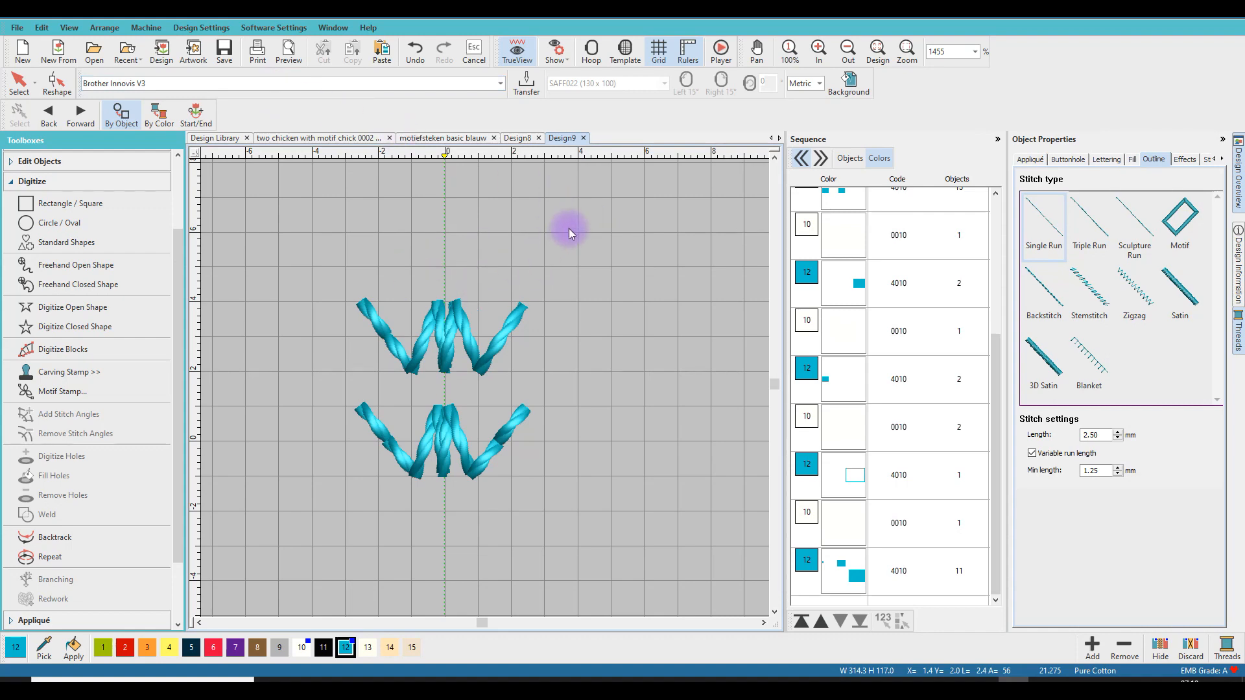
Step: Set the guide line display color to Bright Green in the background and display color settings
{"action": "left_click", "coordinate": [846, 85]}
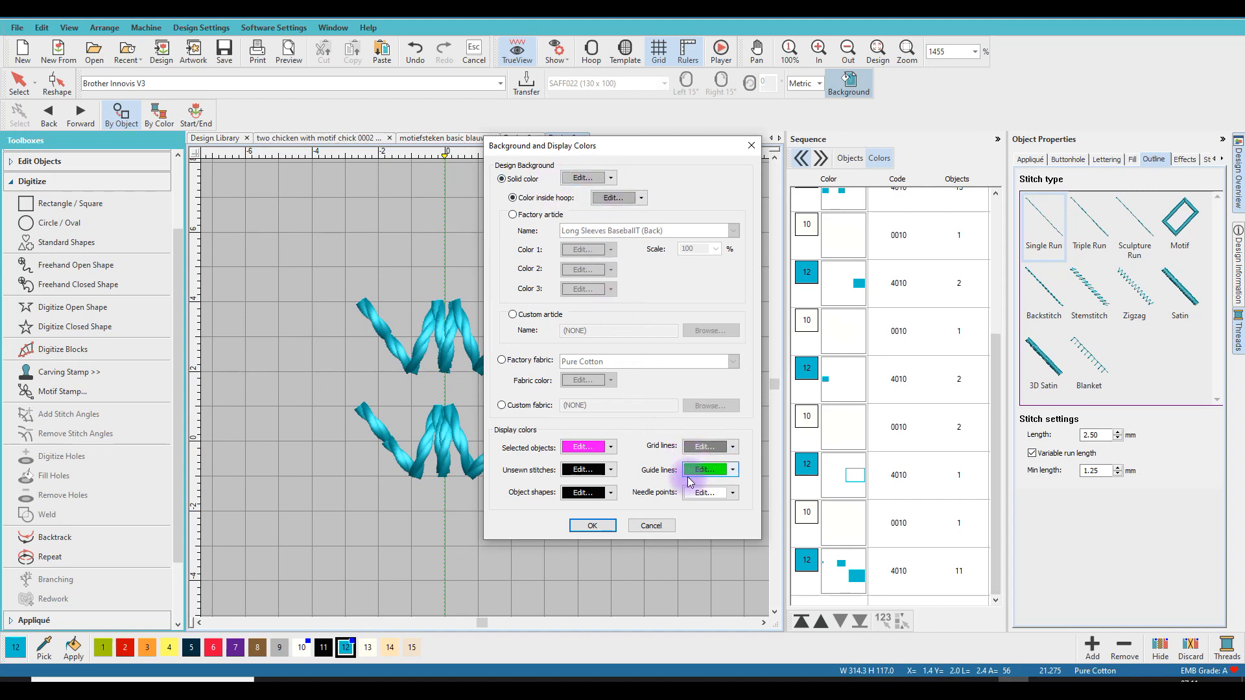
{"action": "left_click", "coordinate": [734, 471]}
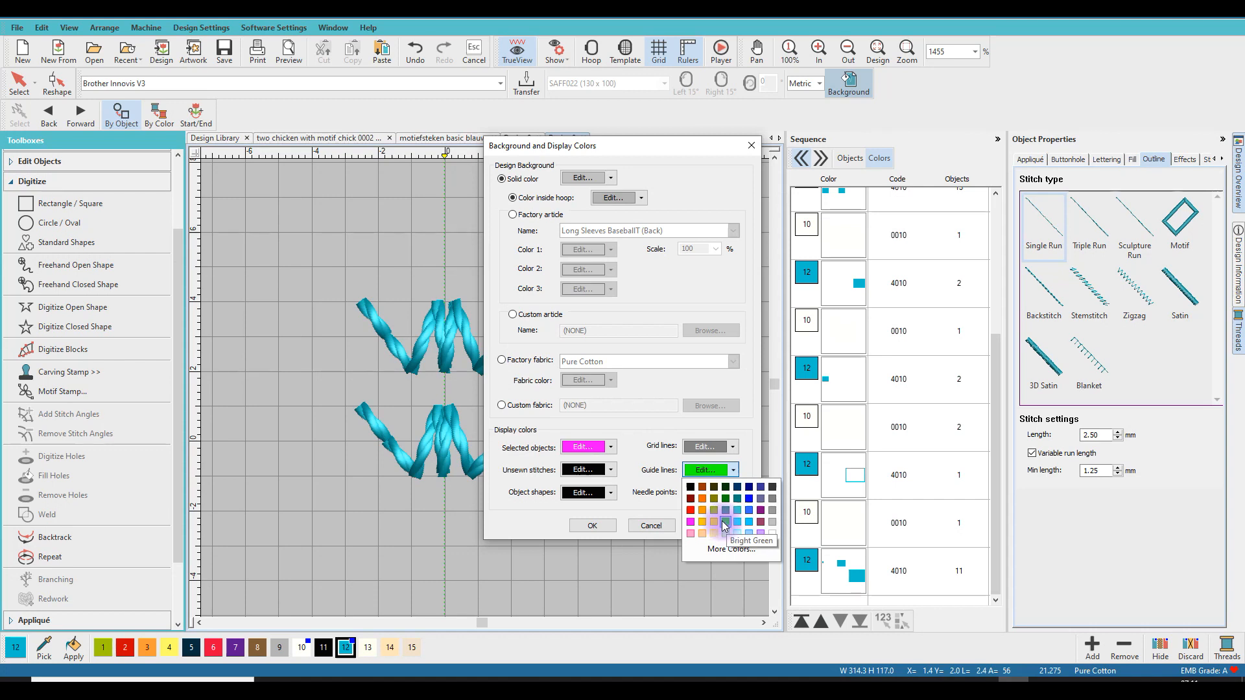
{"action": "left_click", "coordinate": [595, 531]}
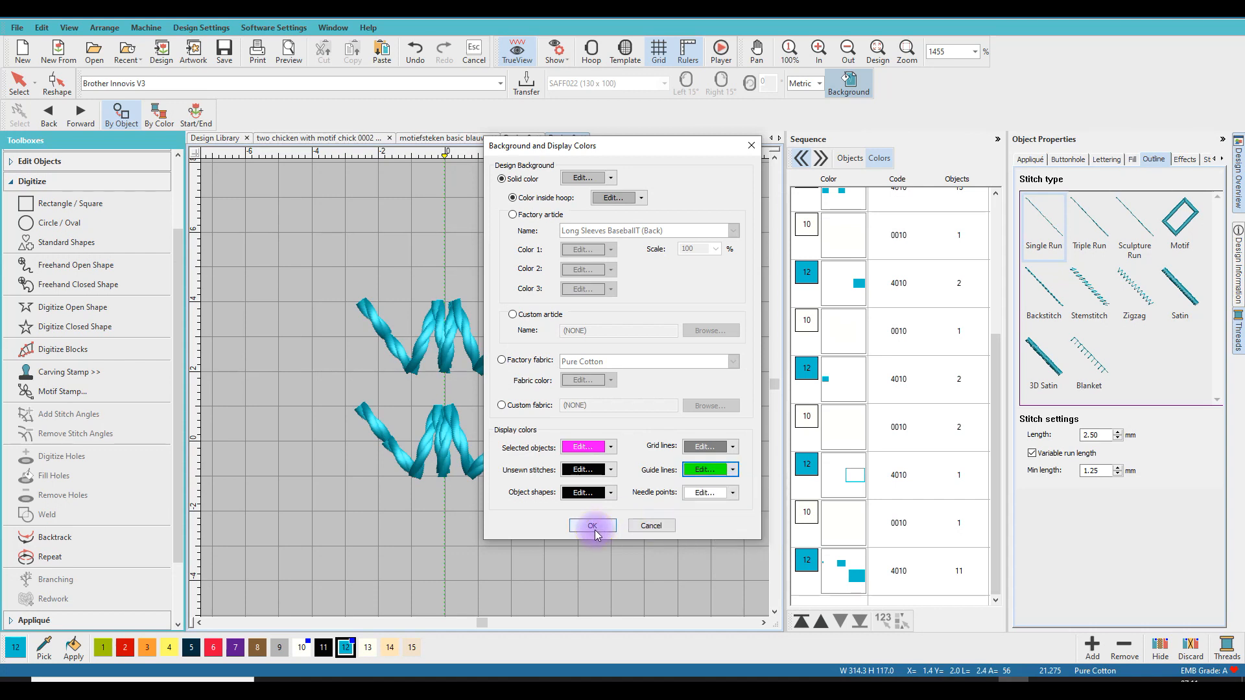
{"action": "left_click", "coordinate": [593, 528]}
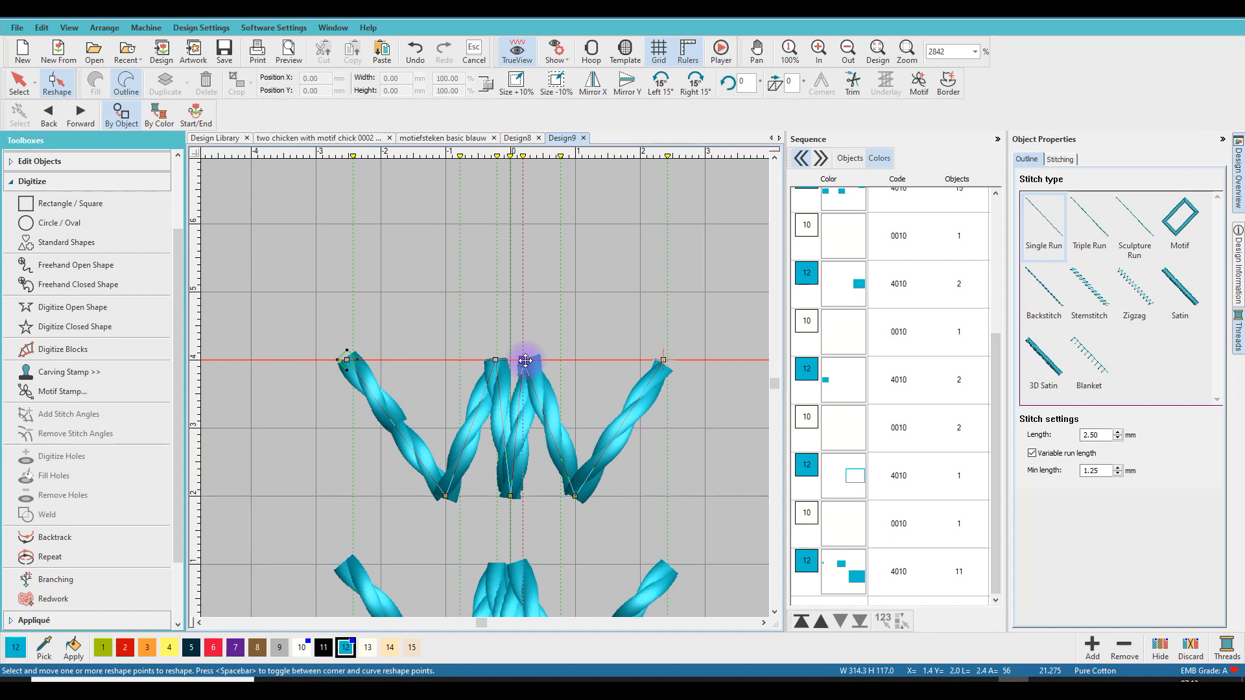
Step: Reshape the upper W by snapping its inner peaks, middle bottom point and two outer ends onto the vertical guides
{"action": "left_click_drag", "start_coordinate": [526, 360], "coordinate": [525, 360]}
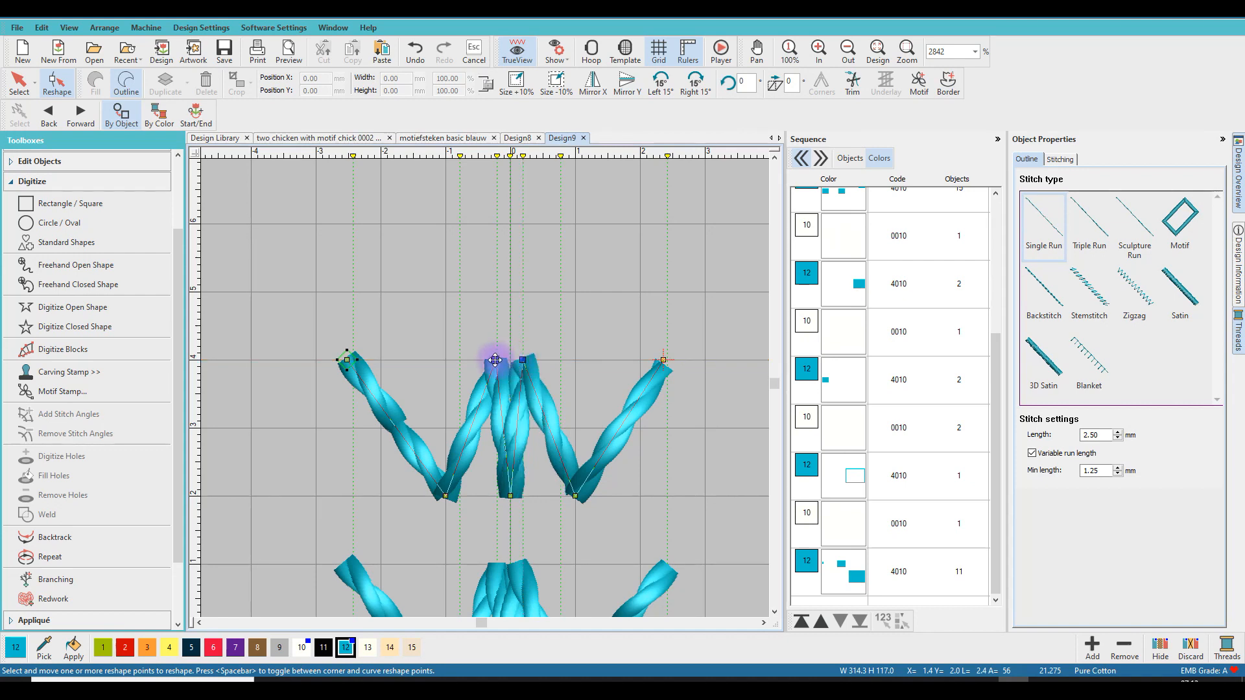
{"action": "left_click_drag", "start_coordinate": [496, 359], "coordinate": [497, 359]}
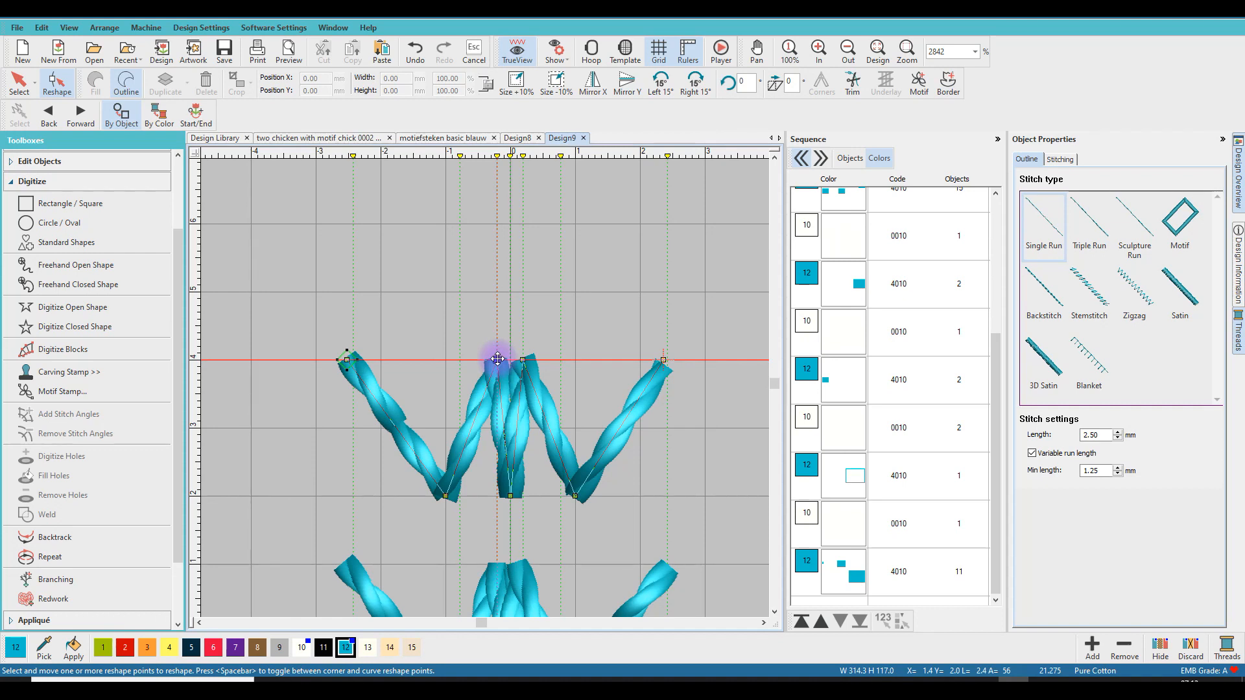
{"action": "left_click_drag", "start_coordinate": [498, 358], "coordinate": [497, 359]}
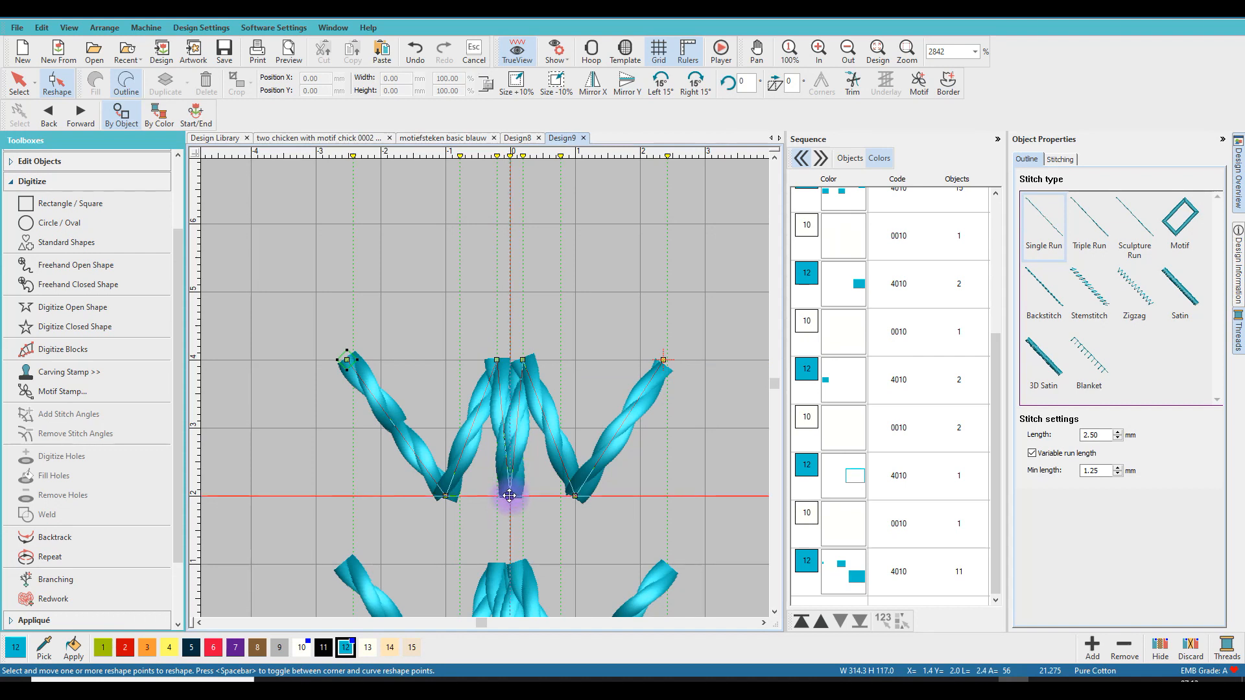
{"action": "left_click_drag", "start_coordinate": [509, 496], "coordinate": [509, 497]}
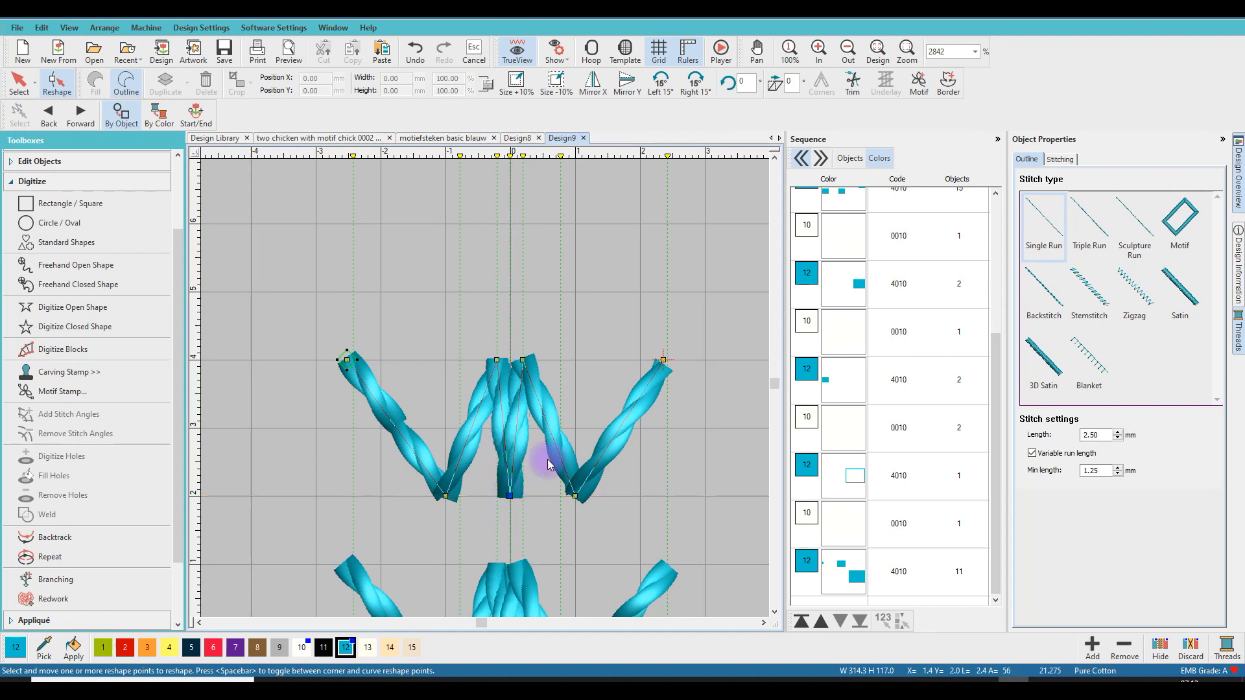
{"action": "left_click_drag", "start_coordinate": [664, 360], "coordinate": [668, 360]}
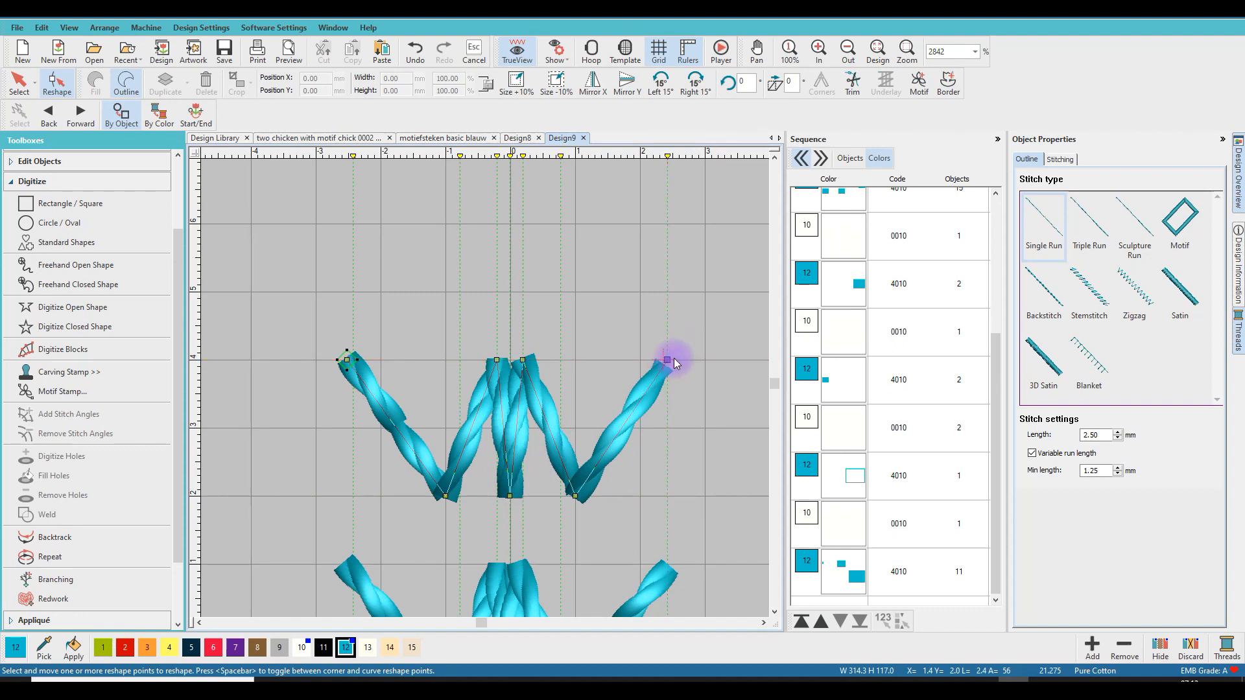
{"action": "left_click_drag", "start_coordinate": [348, 359], "coordinate": [353, 360]}
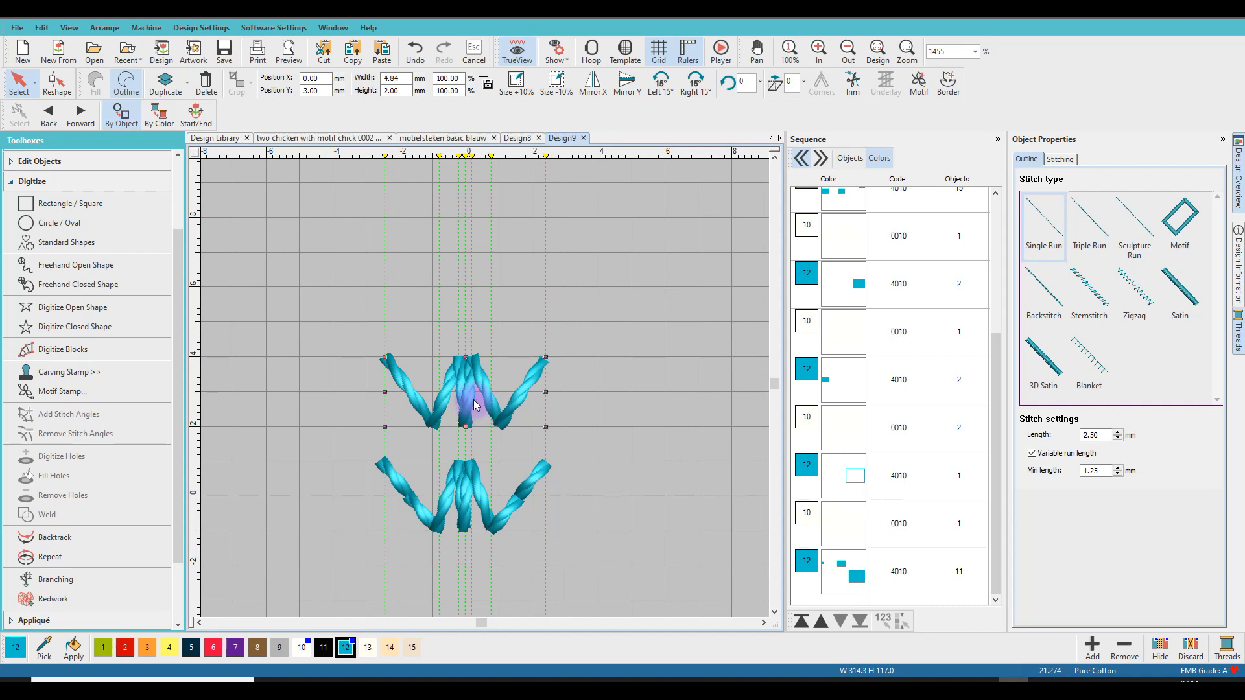
Step: Delete the upper W shape and remove all vertical guides from the design
{"action": "key", "text": "Delete"}
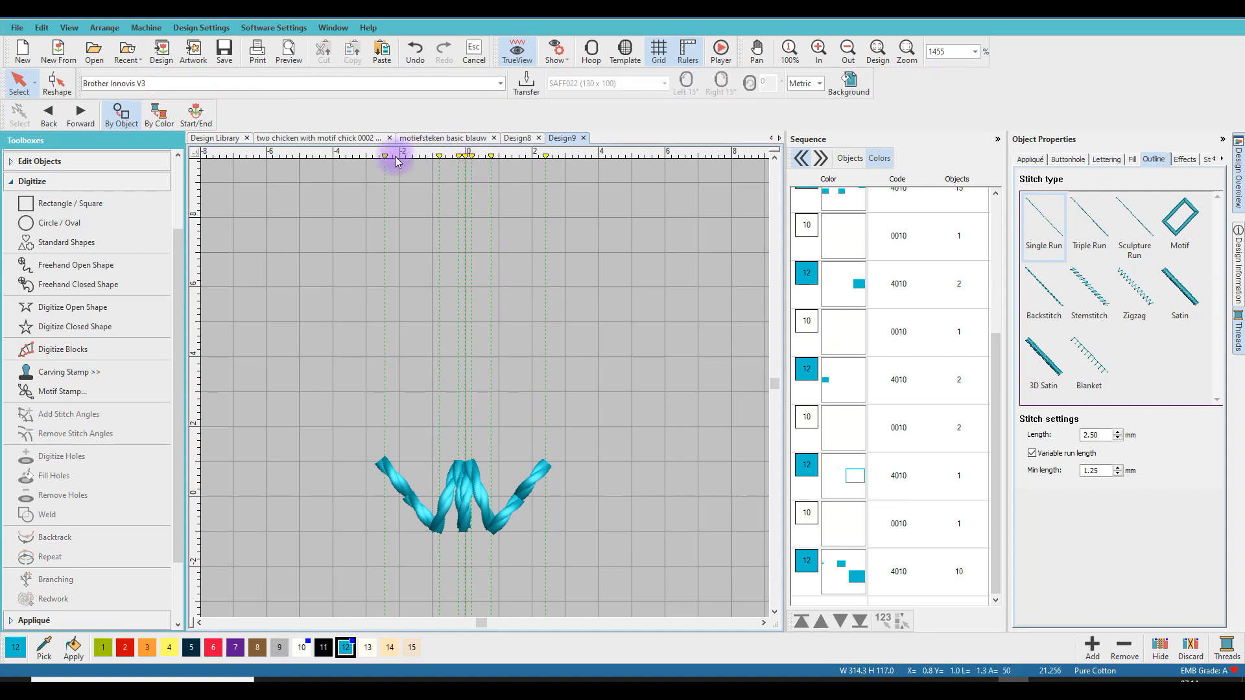
{"action": "left_click_drag", "start_coordinate": [384, 157], "coordinate": [385, 91]}
{"action": "mouse_move", "coordinate": [439, 157]}
{"action": "left_mouse_down"}
{"action": "mouse_move", "coordinate": [449, 123]}
{"action": "mouse_move", "coordinate": [469, 157]}
{"action": "mouse_move", "coordinate": [466, 116]}
{"action": "mouse_move", "coordinate": [475, 136]}
{"action": "mouse_move", "coordinate": [496, 111]}
{"action": "left_mouse_up"}
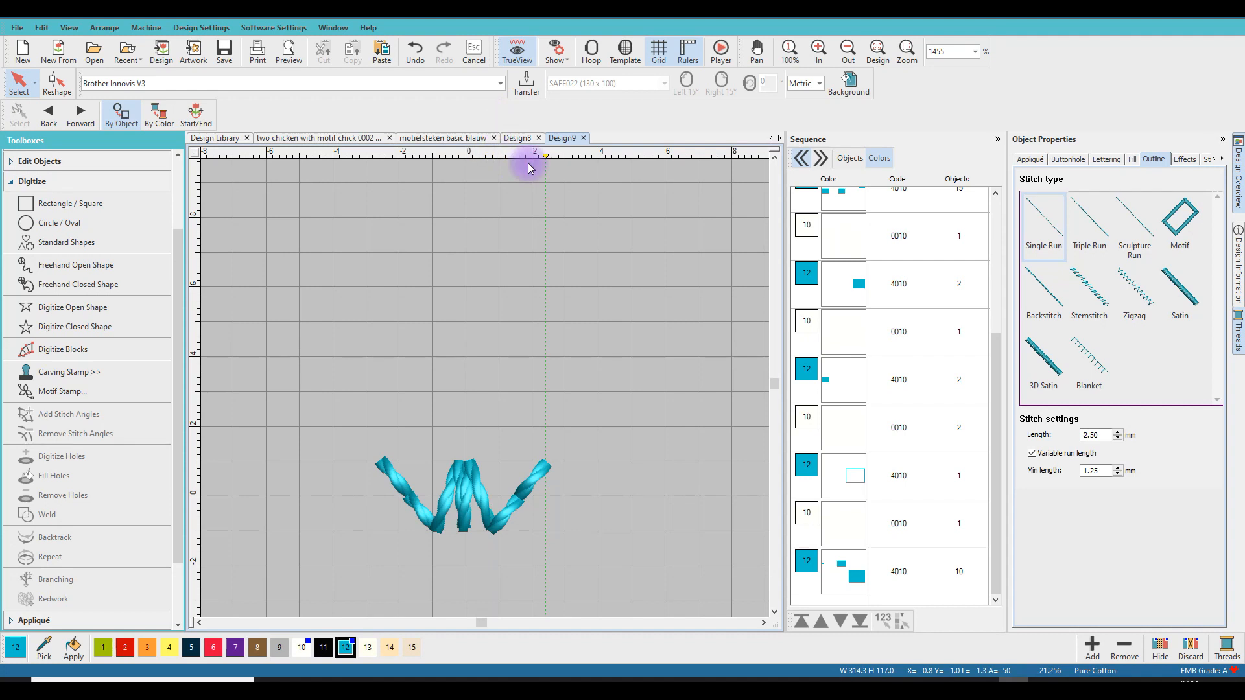
{"action": "left_click_drag", "start_coordinate": [546, 156], "coordinate": [551, 127]}
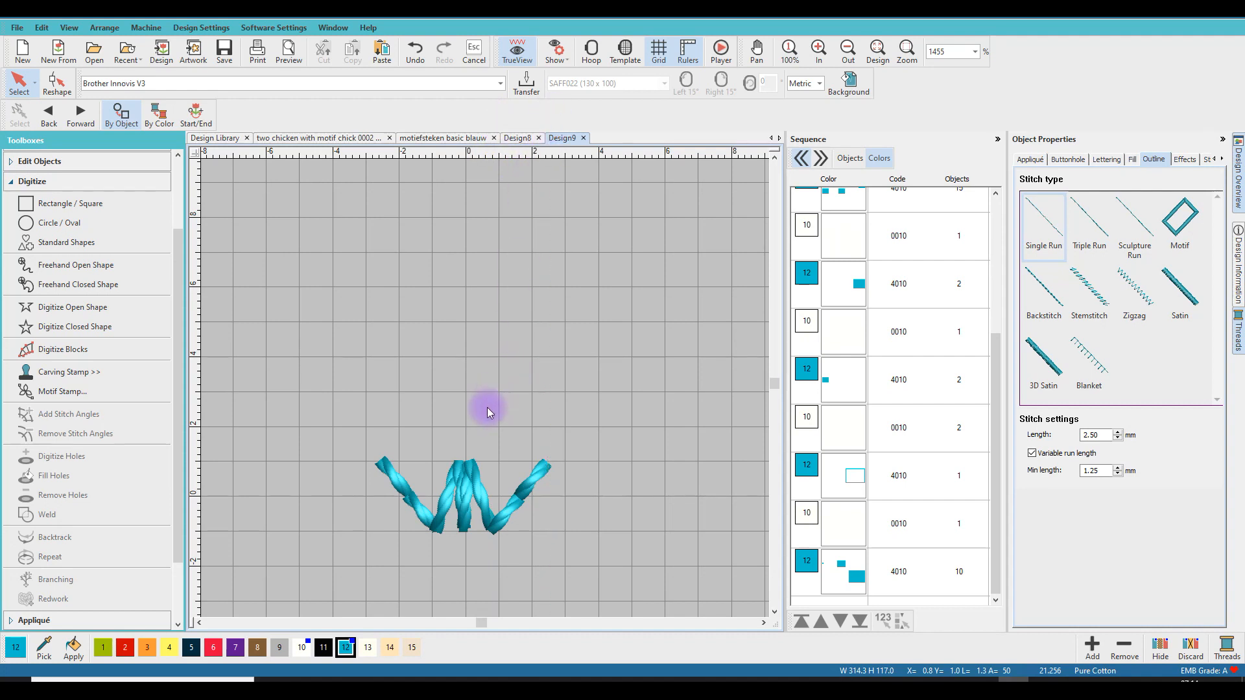
Step: Start creating a motif from the remaining W shape and add a new motif category named "beginners motif test"
{"action": "scroll", "coordinate": [487, 419], "scroll_direction": "down", "scroll_amount": 1}
{"action": "scroll", "coordinate": [464, 435], "scroll_direction": "up", "scroll_amount": 1}
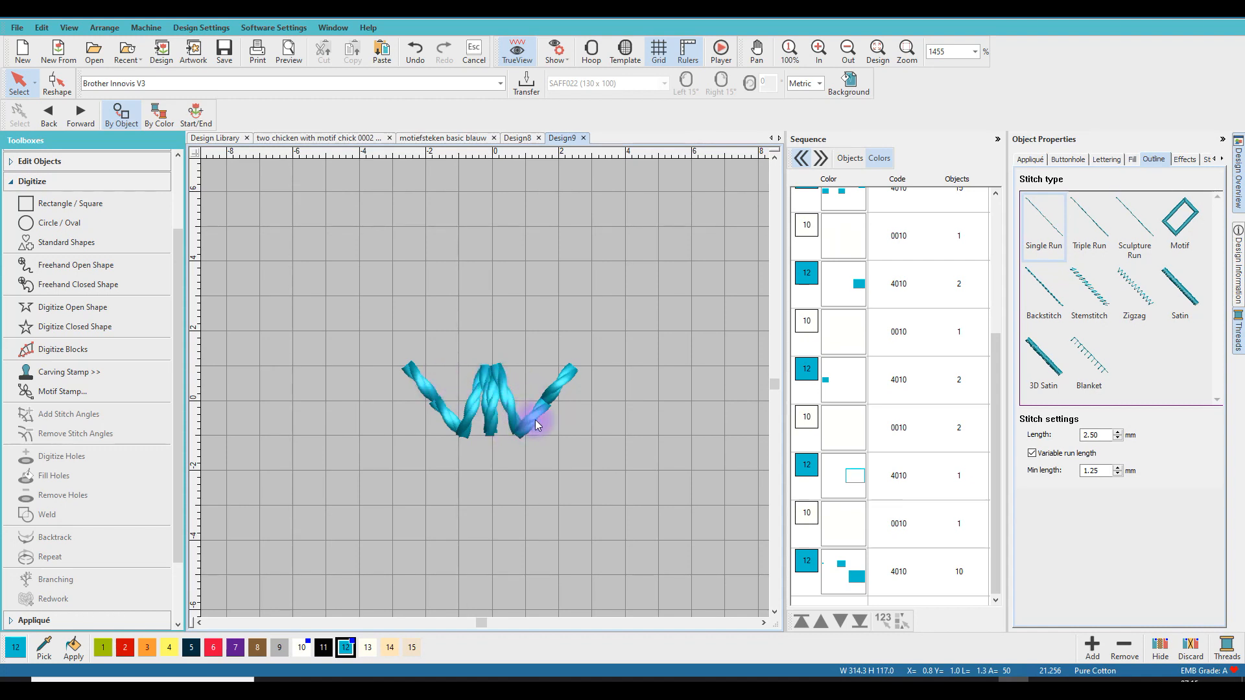
{"action": "scroll", "coordinate": [487, 388], "scroll_direction": "down", "scroll_amount": 2}
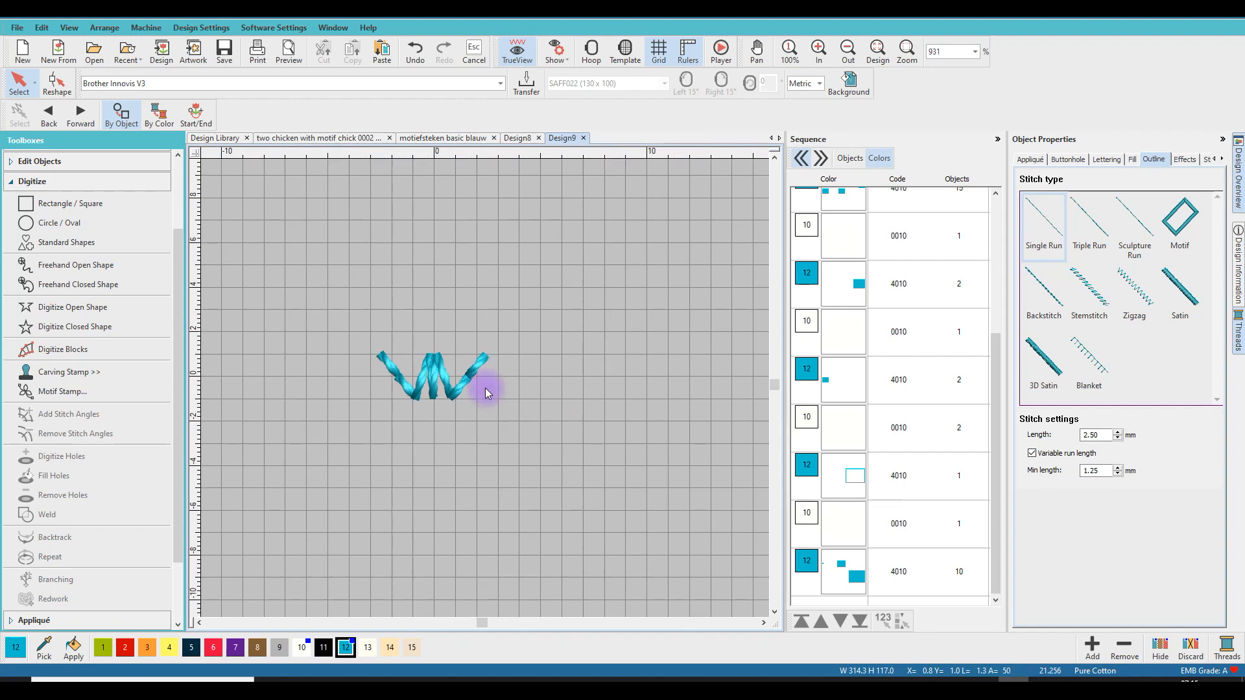
{"action": "left_click", "coordinate": [433, 360]}
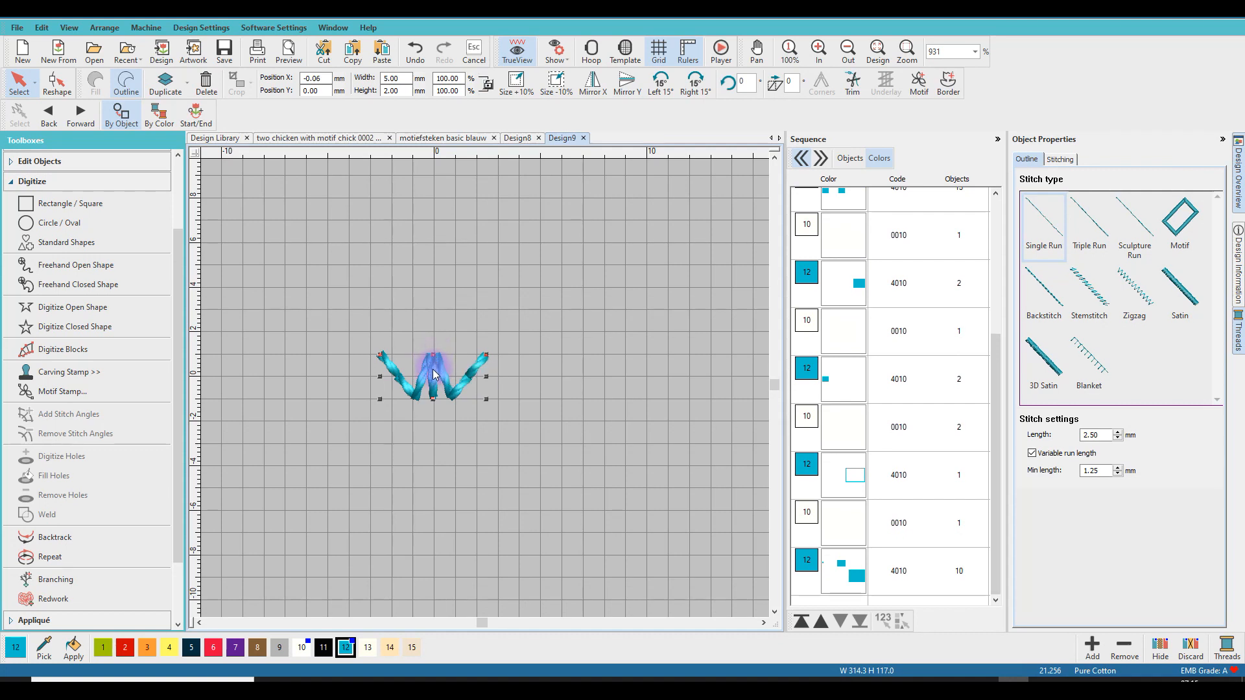
{"action": "left_click", "coordinate": [919, 83]}
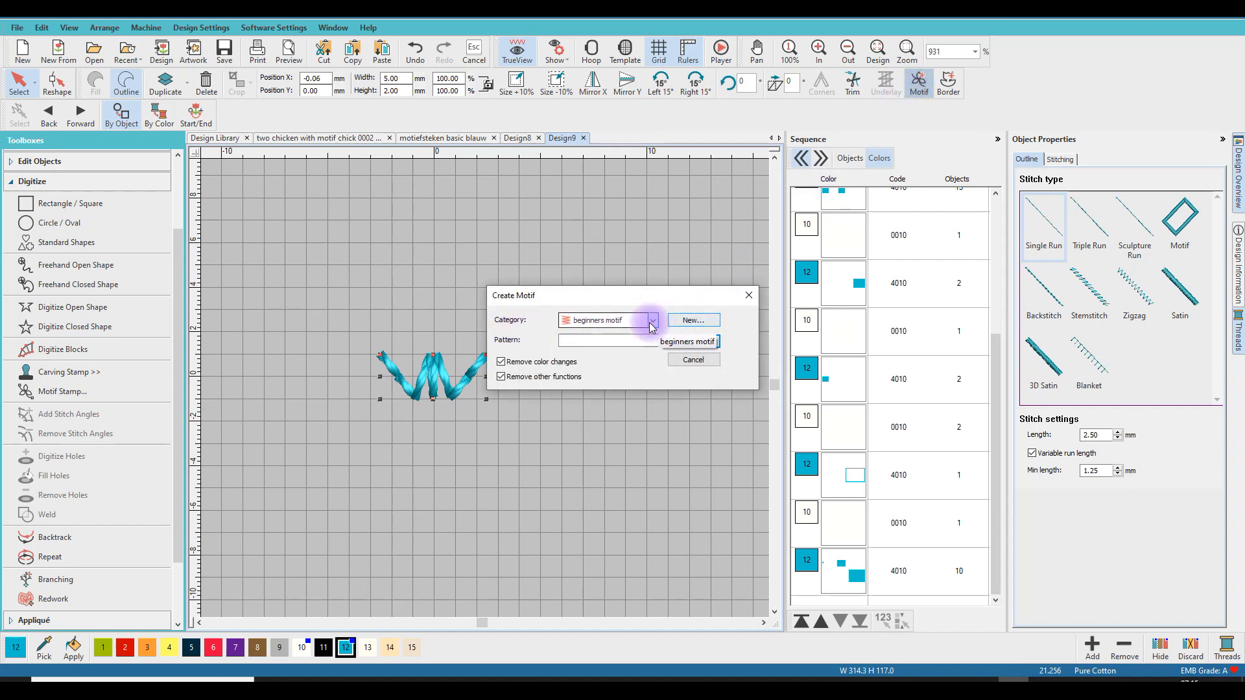
{"action": "left_click", "coordinate": [694, 320]}
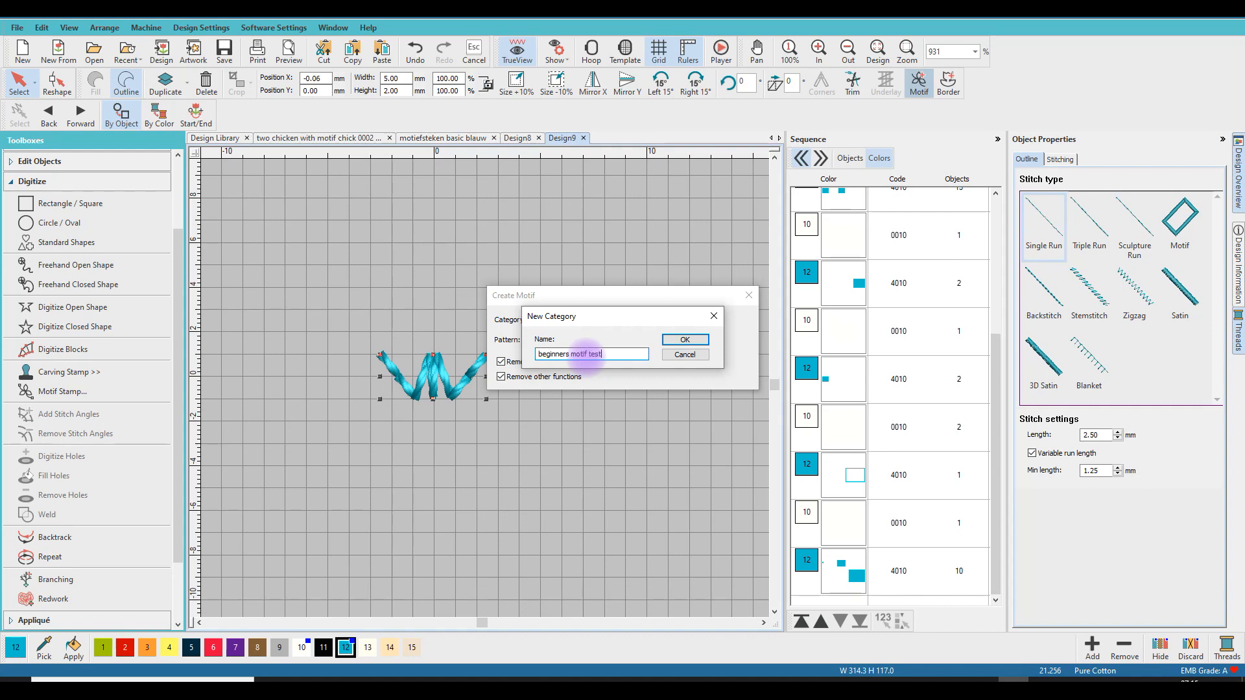
{"action": "left_click", "coordinate": [686, 343]}
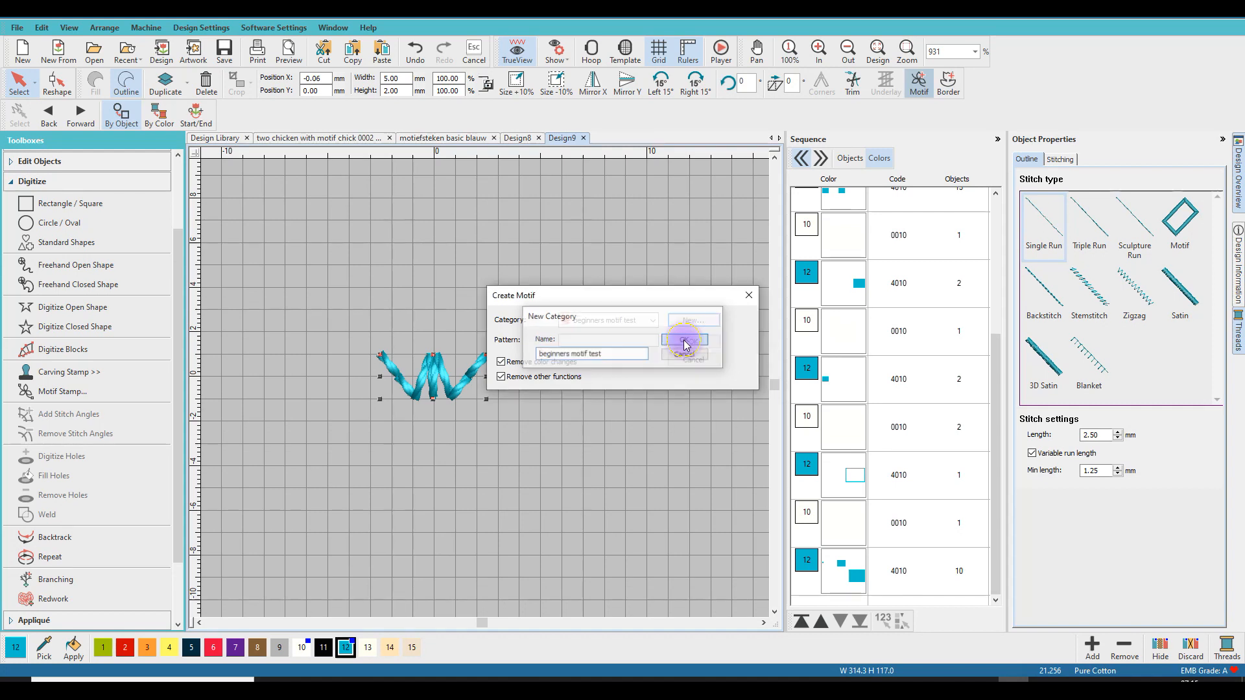
Step: Save the W as pattern 001, with its reference line running horizontally from the left middle handle to the right middle handle
{"action": "left_click", "coordinate": [573, 340]}
{"action": "left_click", "coordinate": [573, 341]}
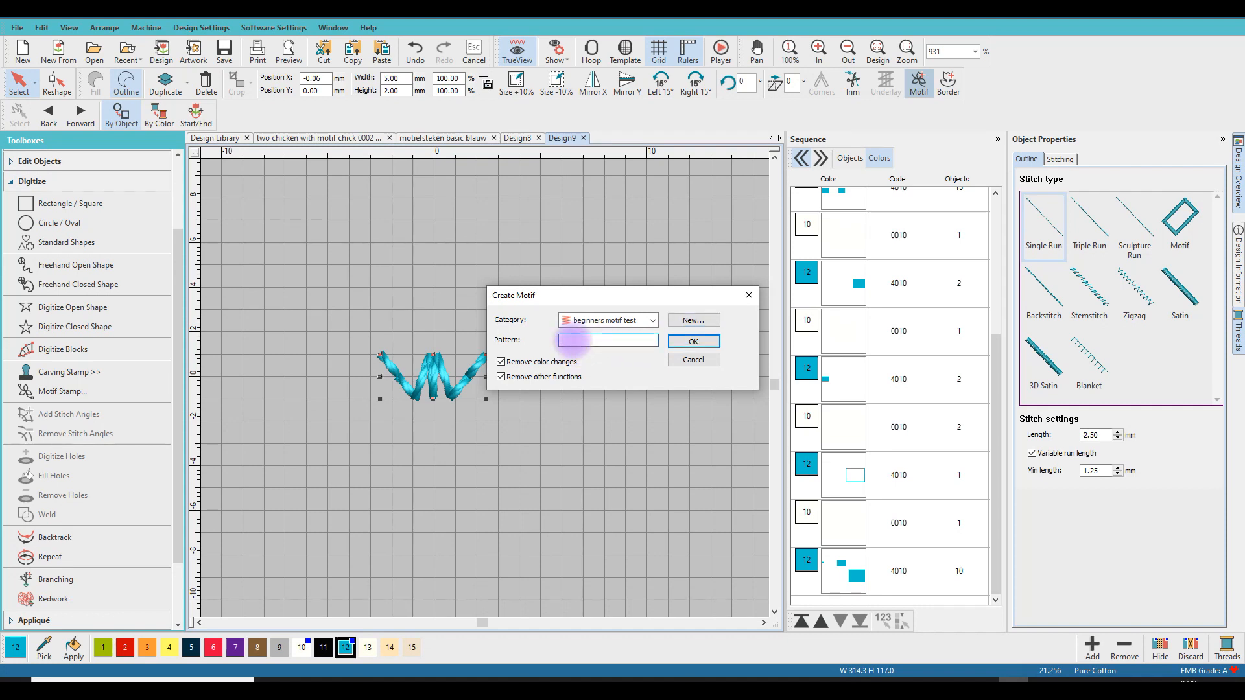
{"action": "type", "text": "001"}
{"action": "left_click", "coordinate": [693, 344]}
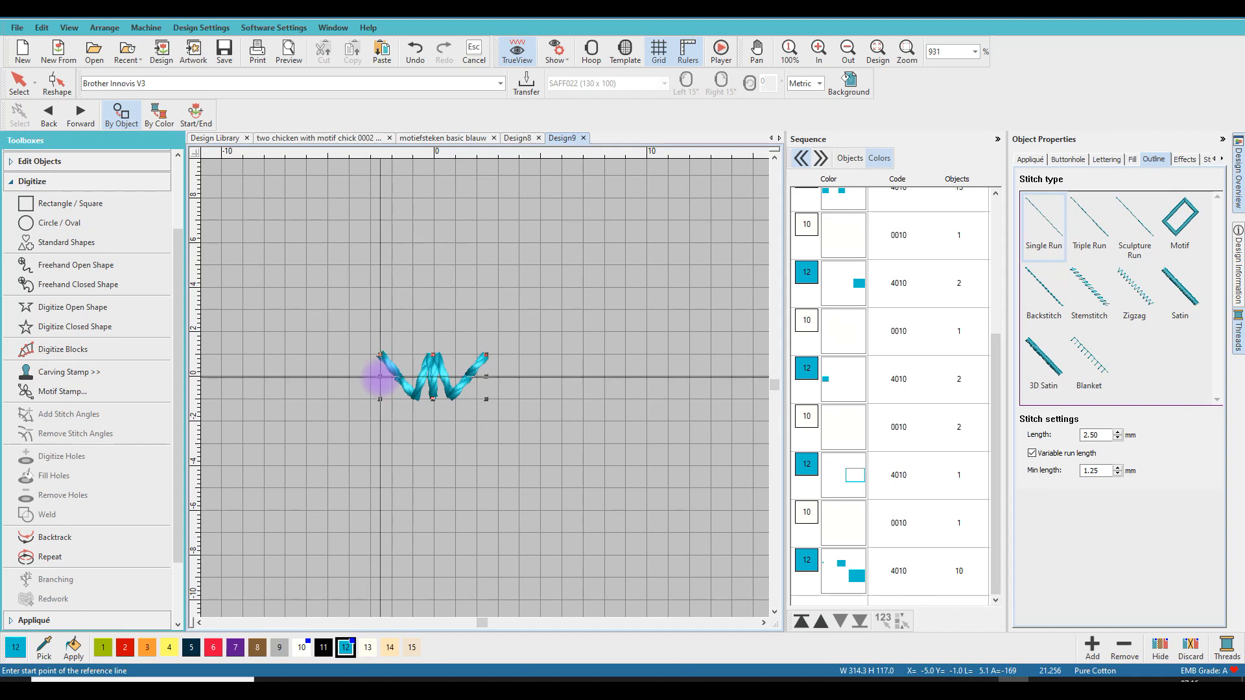
{"action": "left_click", "coordinate": [380, 377]}
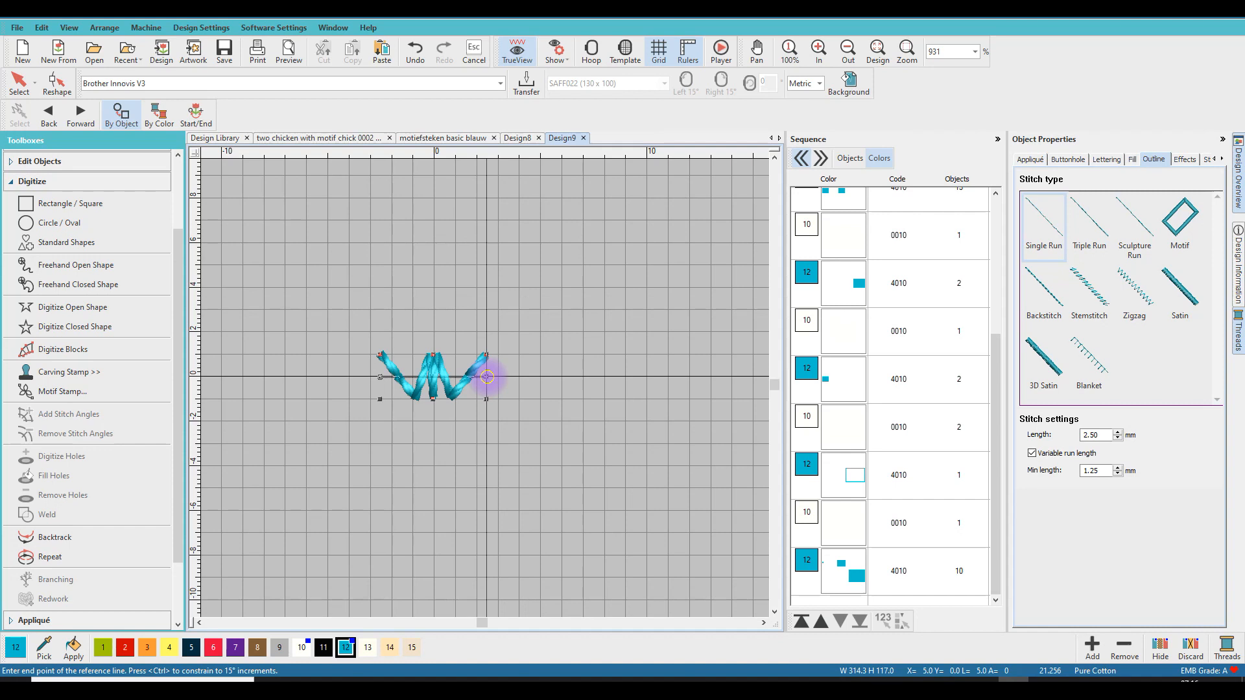
{"action": "left_click", "coordinate": [487, 377]}
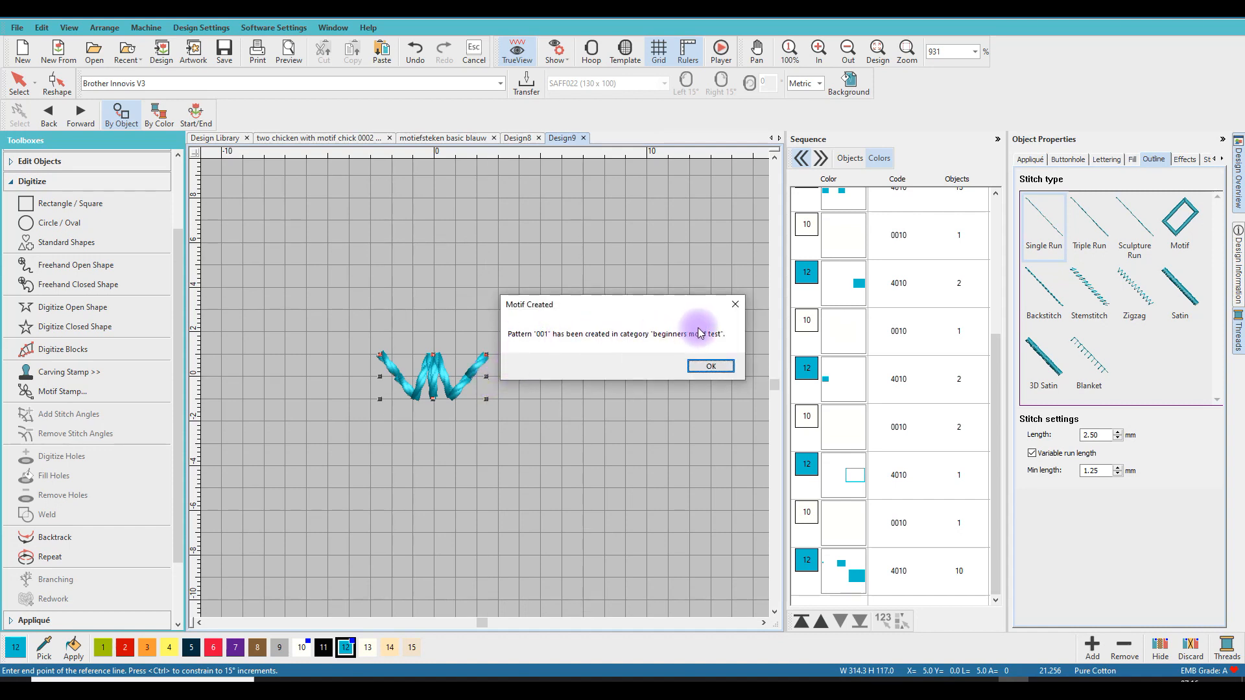
{"action": "left_click", "coordinate": [710, 367]}
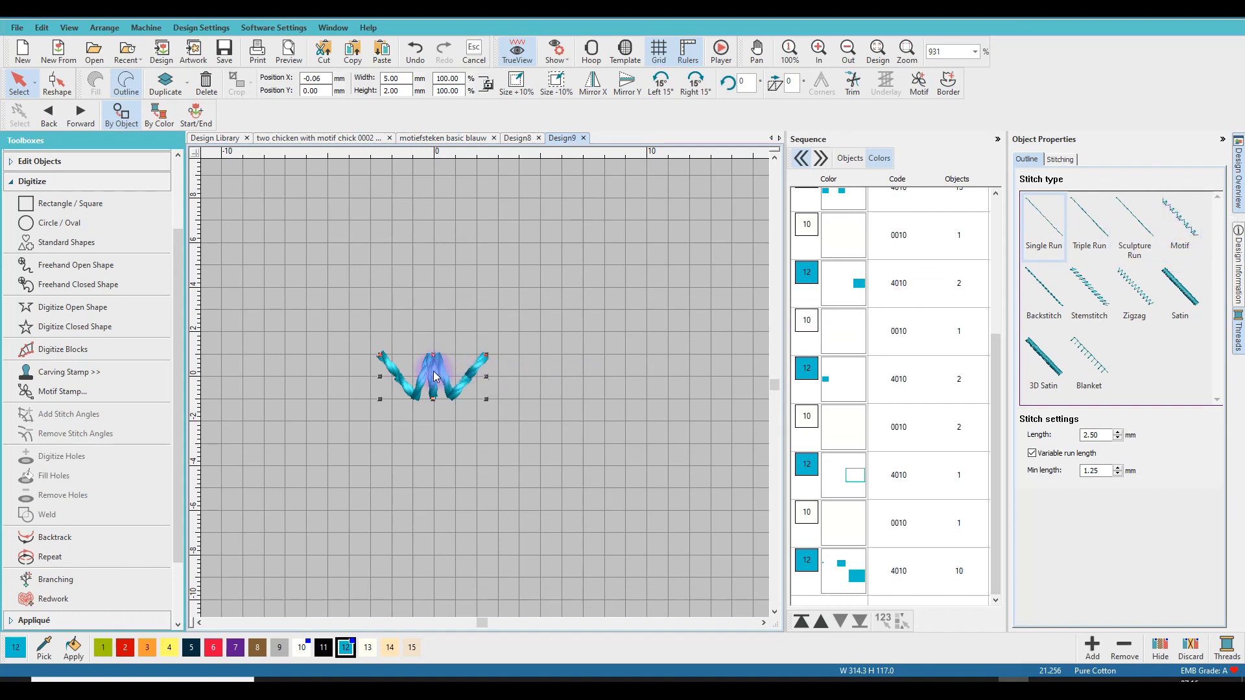
Step: Duplicate the W about 3 mm below the original and mirror the copy vertically
{"action": "left_click_drag", "start_coordinate": [434, 377], "coordinate": [438, 443]}
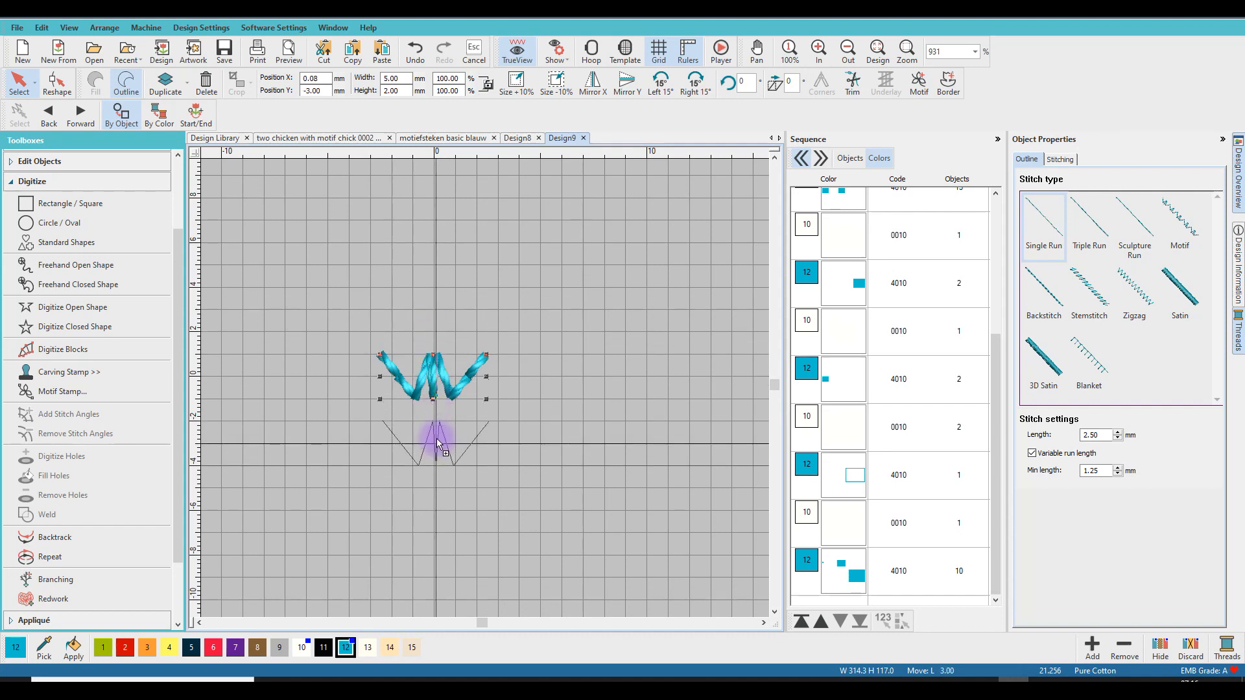
{"action": "left_click_drag", "start_coordinate": [437, 443], "coordinate": [438, 443]}
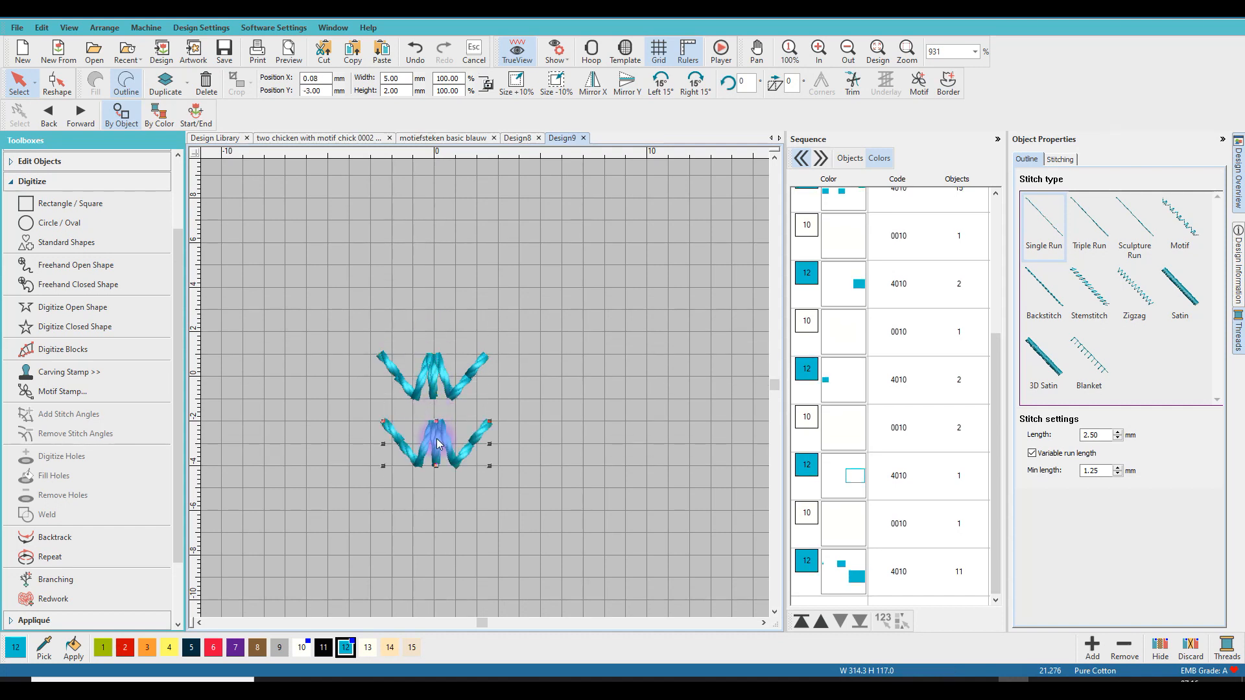
{"action": "left_click", "coordinate": [627, 85]}
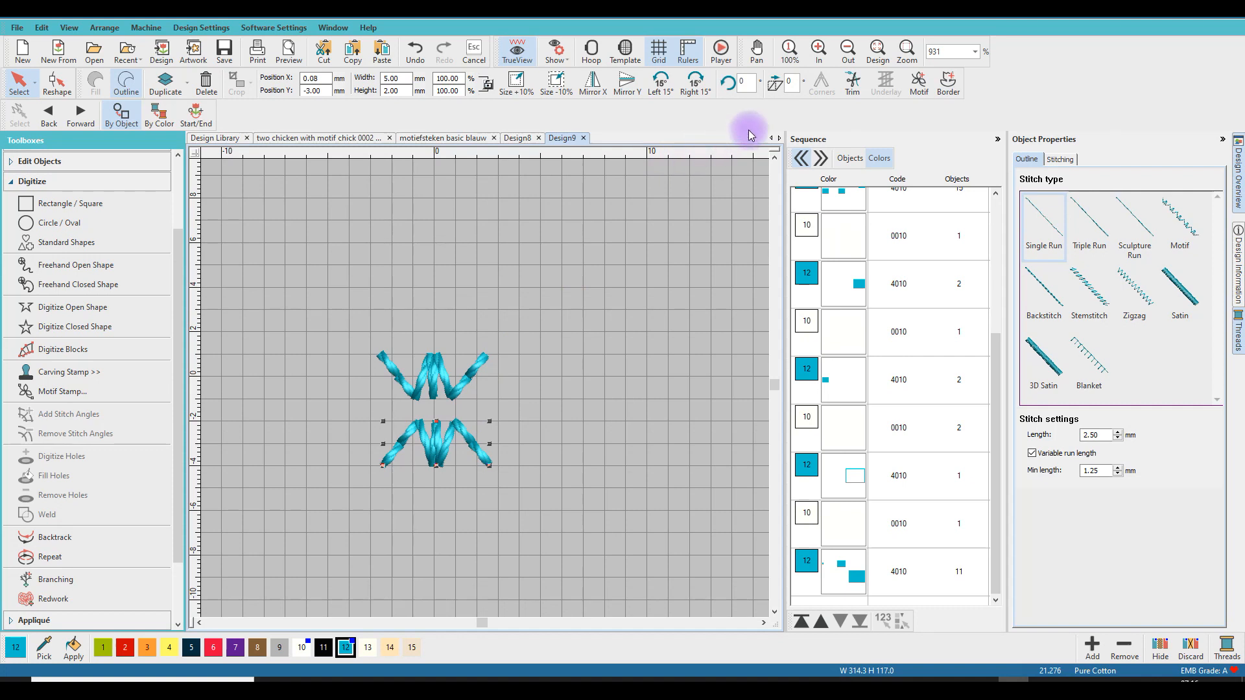
Step: Save the flipped W as motif pattern "001 mirrored" in beginners motif test, with a left-to-right reference line through its middle
{"action": "left_click", "coordinate": [919, 89]}
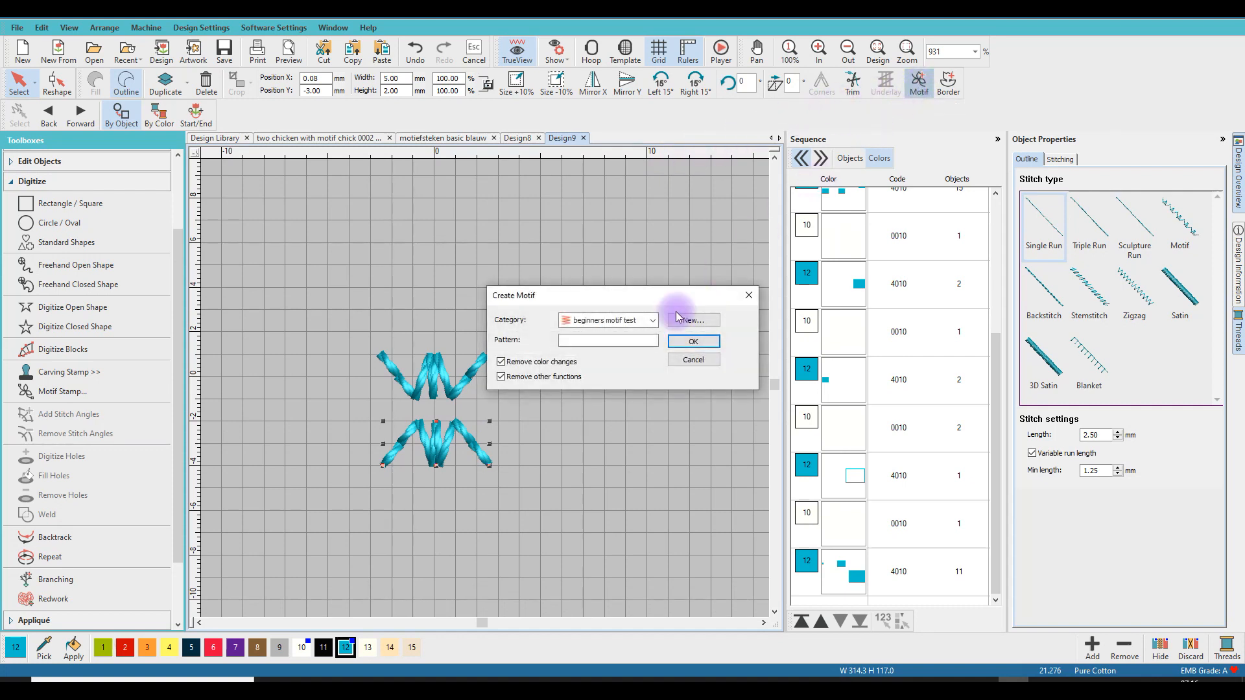
{"action": "left_click", "coordinate": [574, 343]}
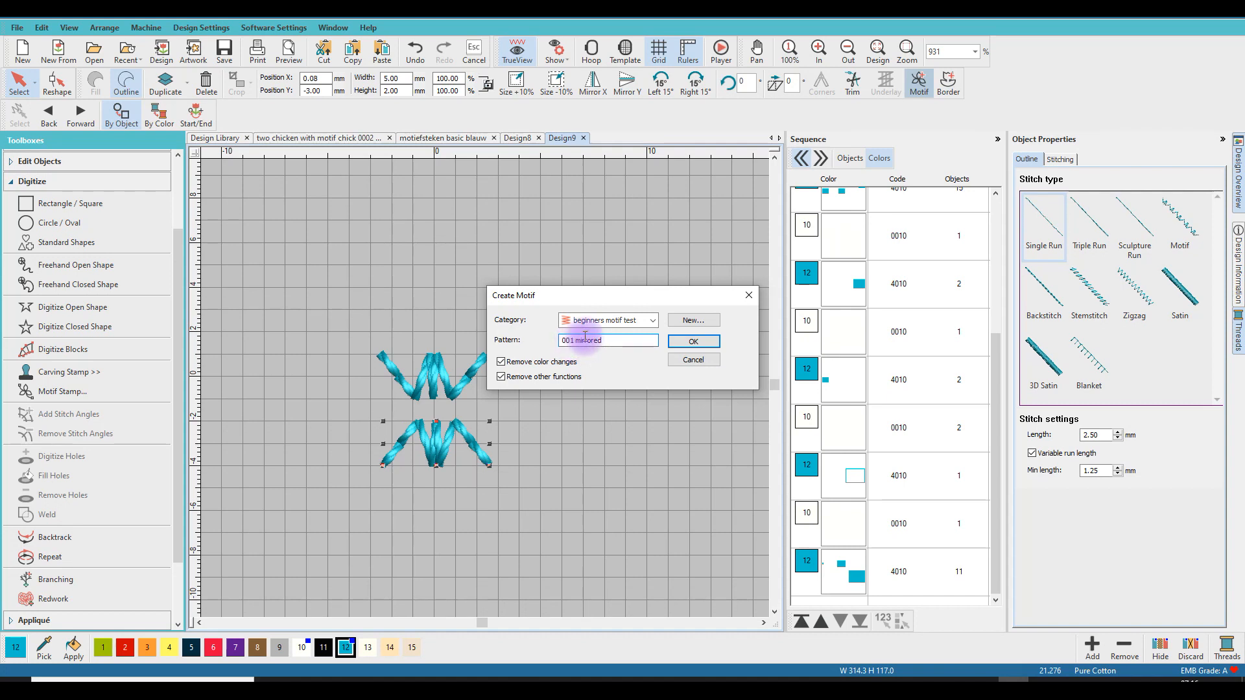
{"action": "left_click", "coordinate": [693, 341]}
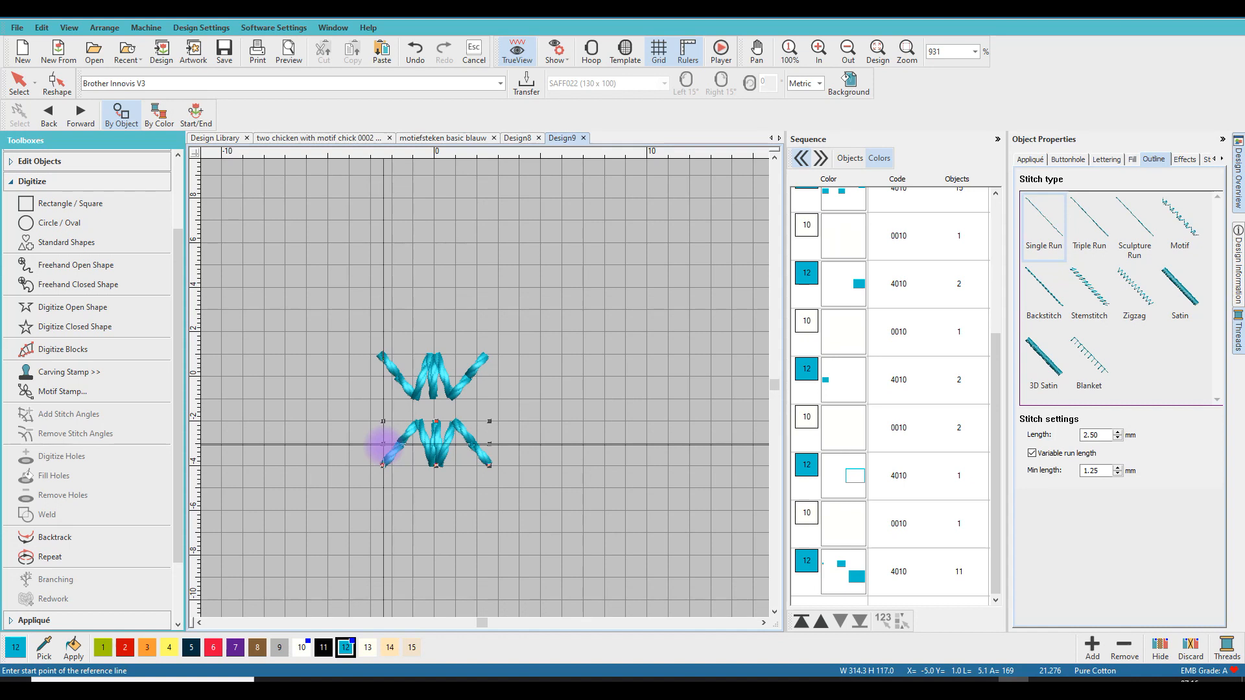
{"action": "left_click", "coordinate": [383, 444]}
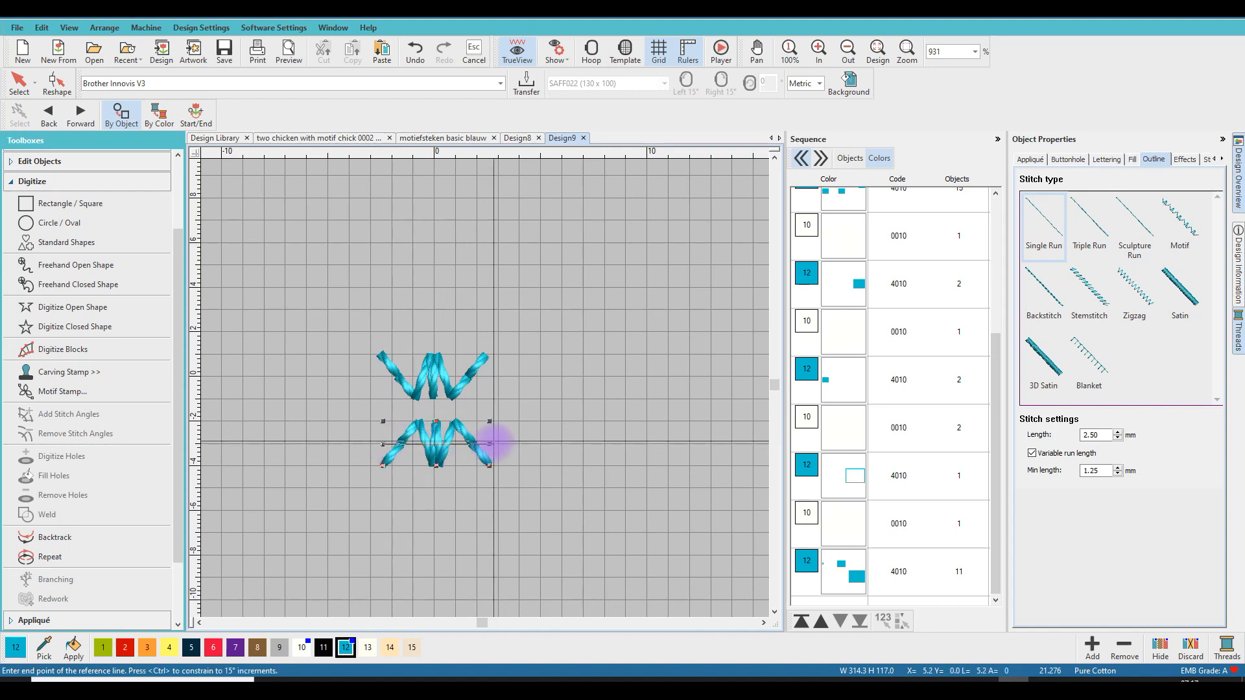
{"action": "left_click", "coordinate": [489, 444]}
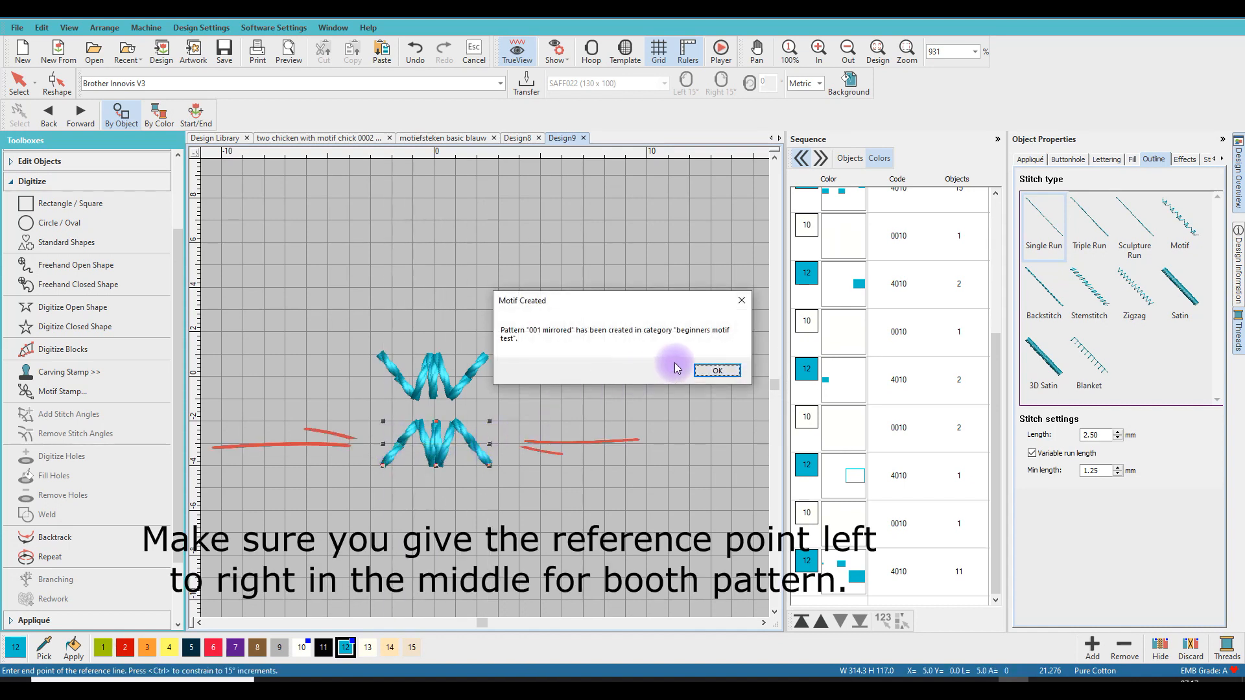
{"action": "left_click", "coordinate": [715, 373]}
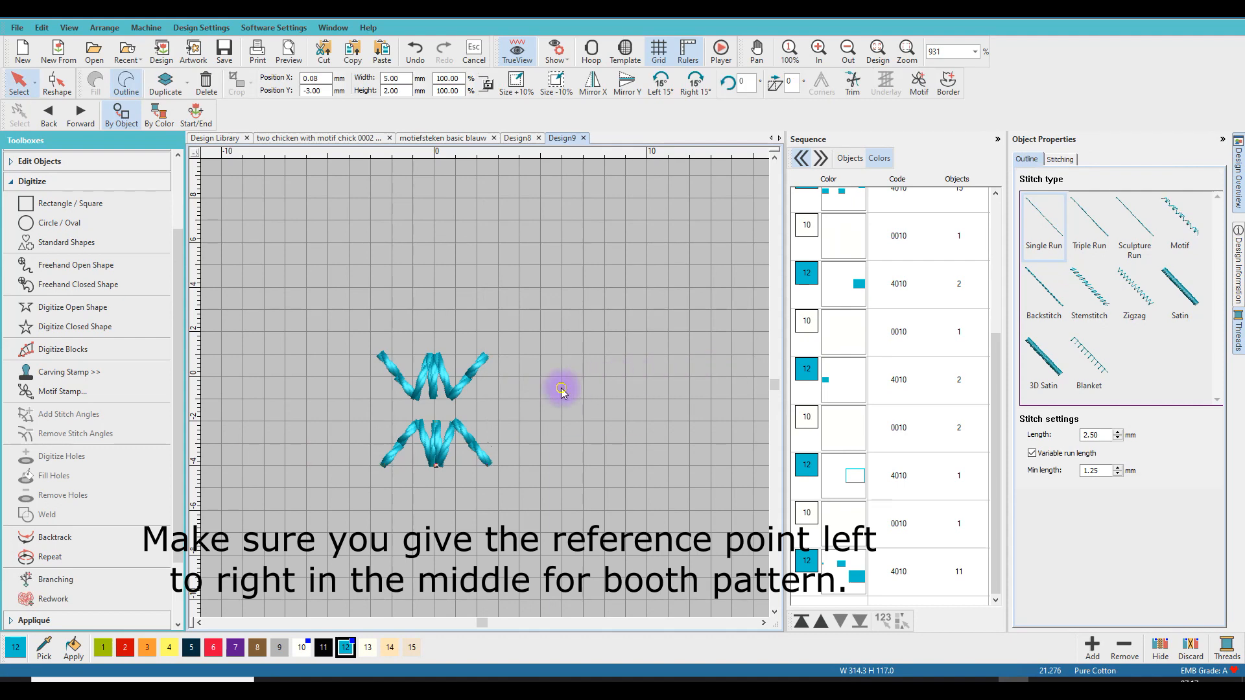
Step: Copy both W shapes together into a new design and deselect them
{"action": "left_click_drag", "start_coordinate": [350, 334], "coordinate": [533, 505]}
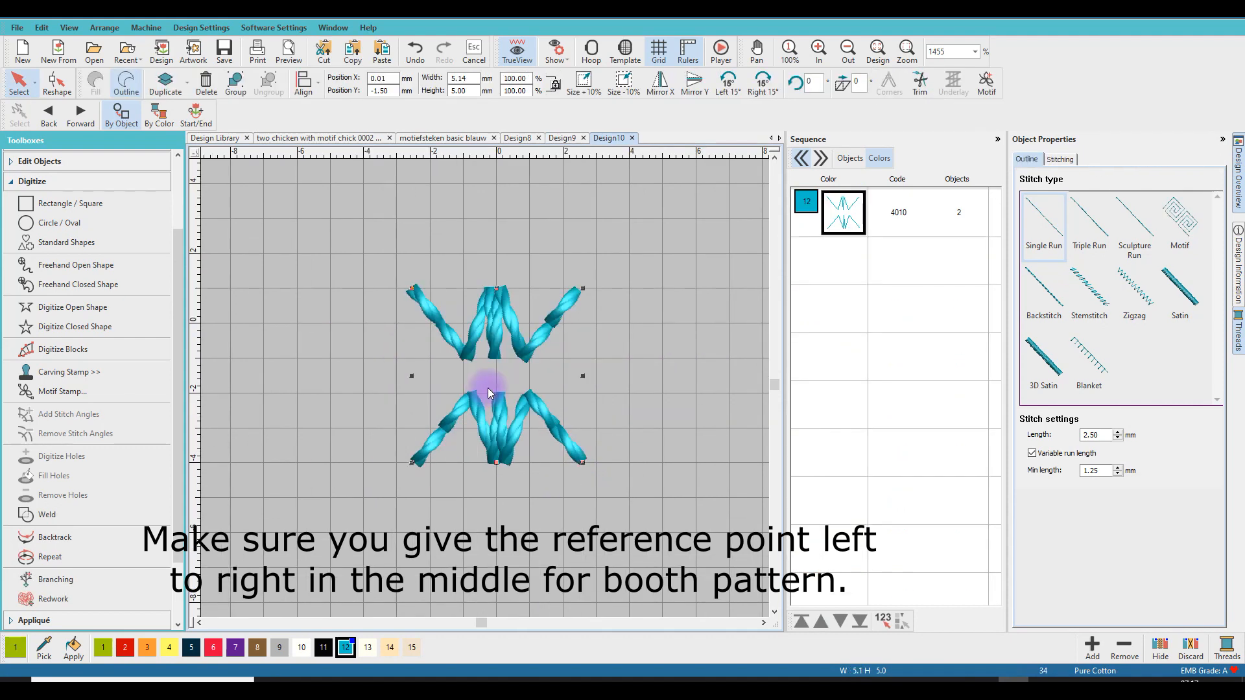
{"action": "scroll", "coordinate": [488, 389], "scroll_direction": "down", "scroll_amount": 4}
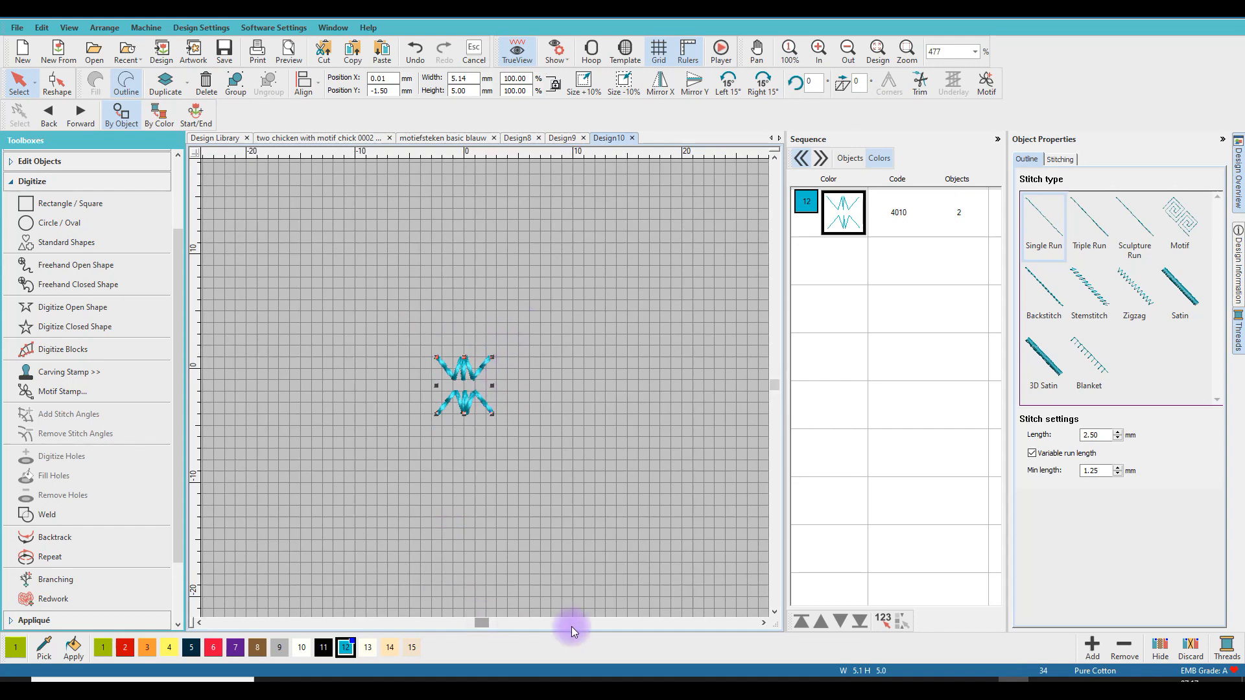
{"action": "left_click", "coordinate": [764, 623]}
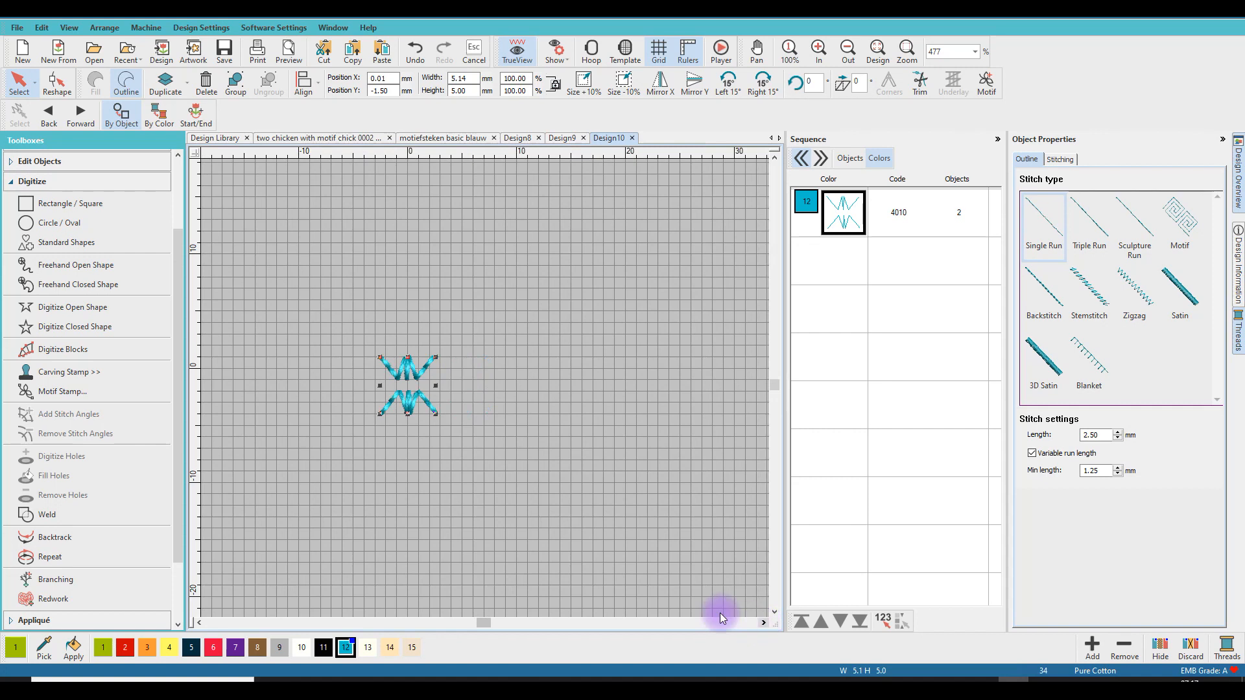
{"action": "left_click", "coordinate": [423, 327]}
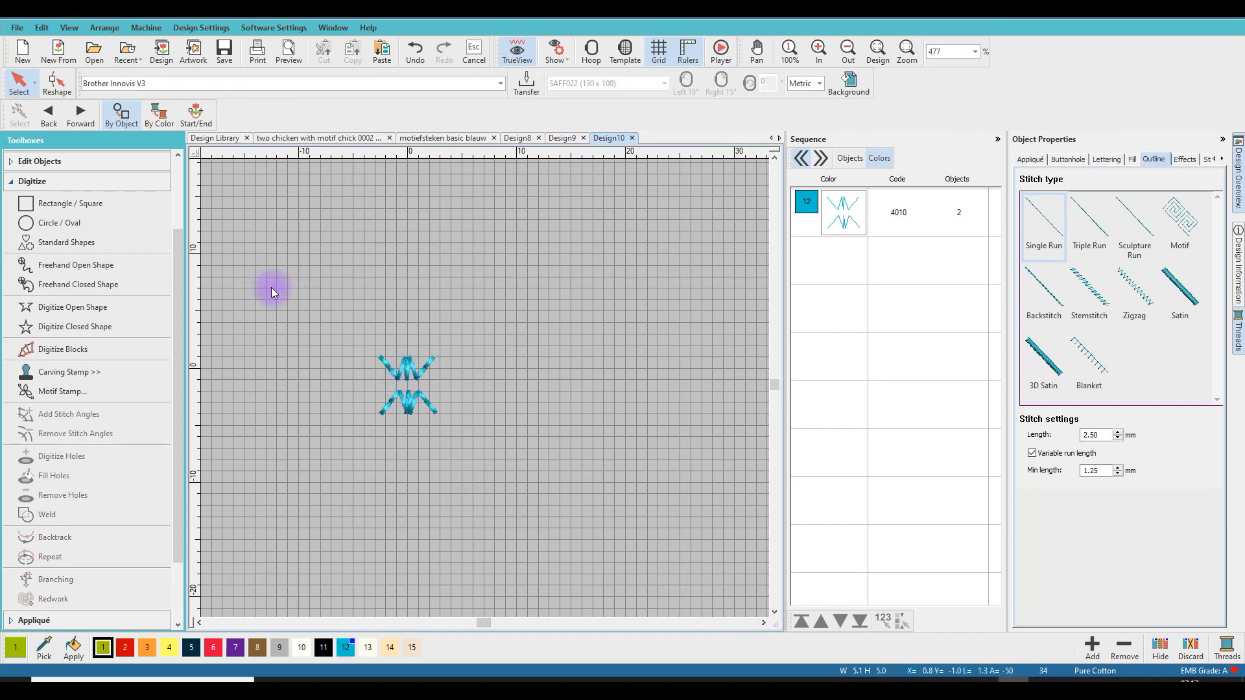
Step: Prepare a rectangle with Motif fill and choose the "beginners motif test" category
{"action": "left_click", "coordinate": [73, 208]}
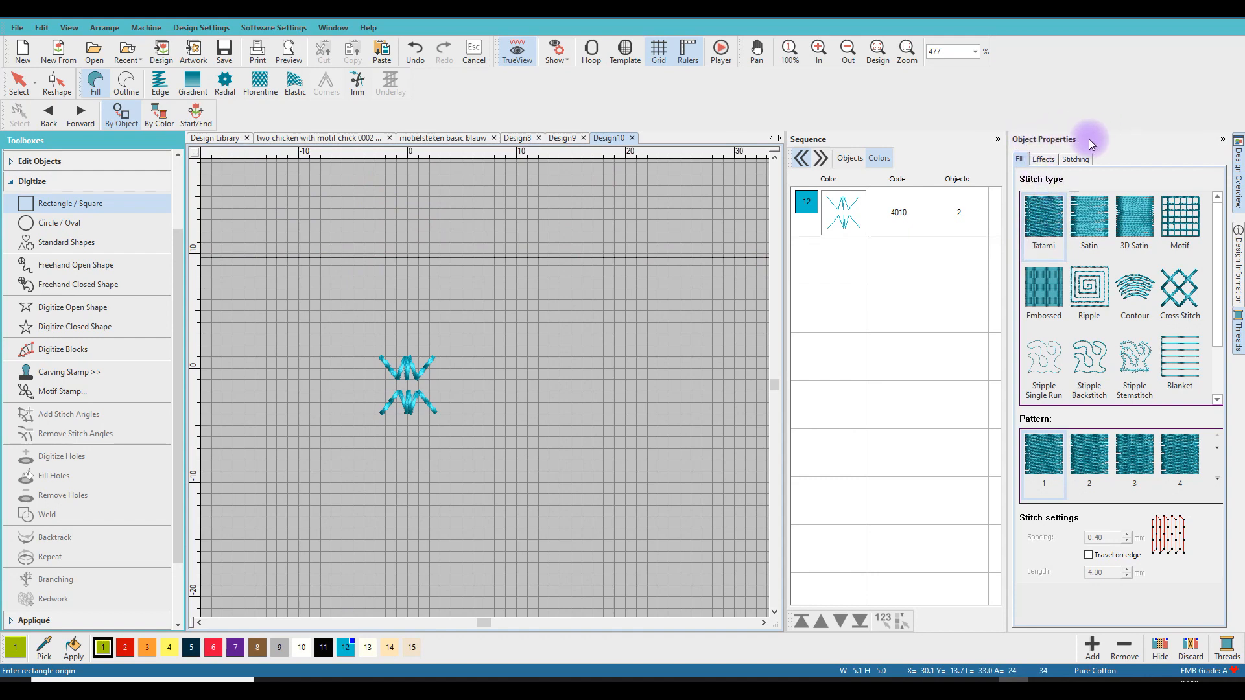
{"action": "left_click", "coordinate": [1184, 228]}
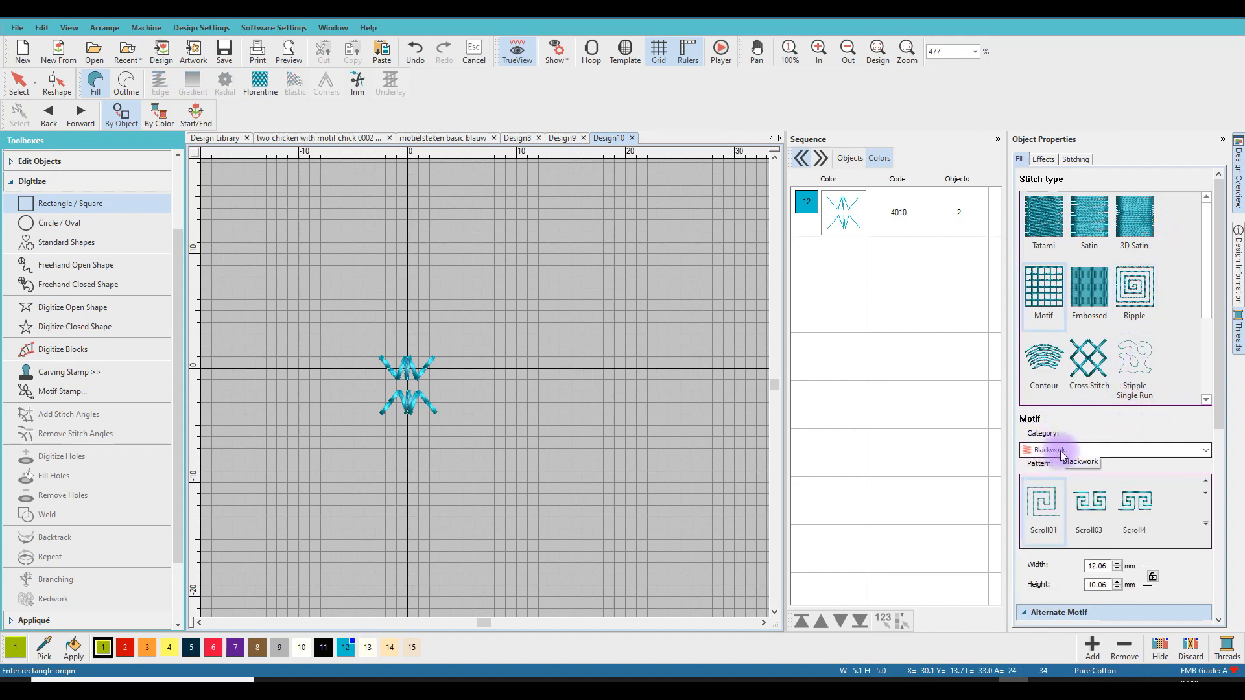
{"action": "left_click", "coordinate": [1206, 452]}
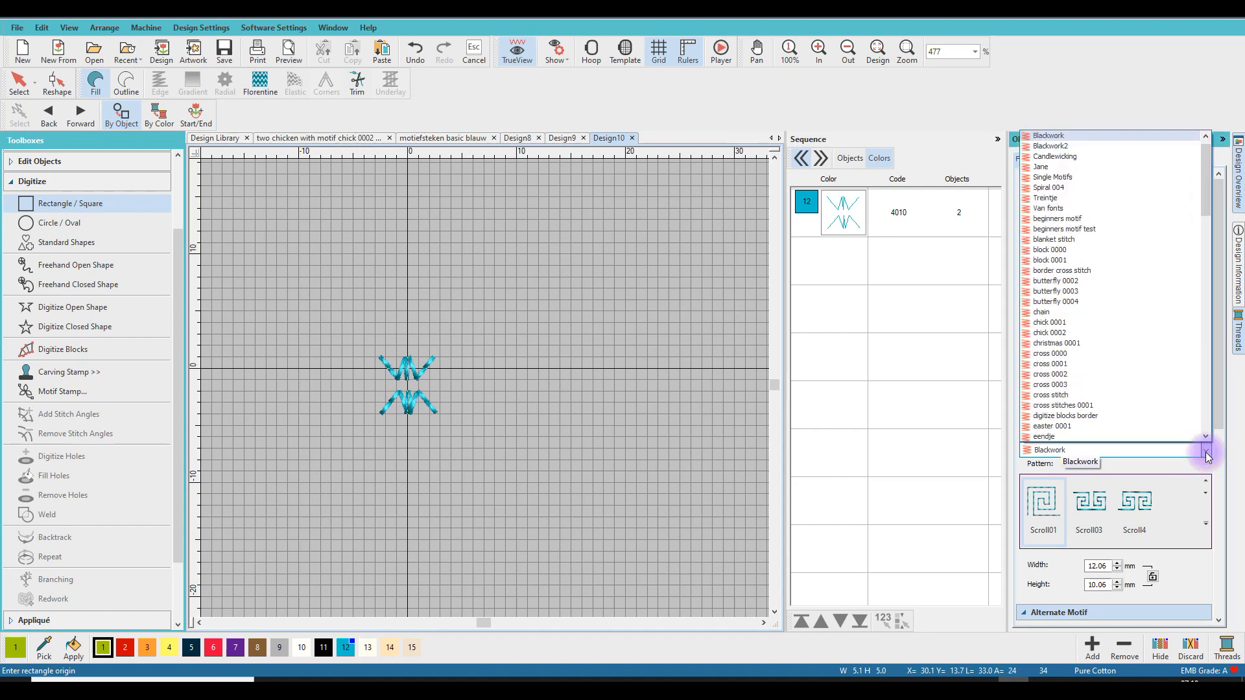
{"action": "left_click", "coordinate": [1065, 229]}
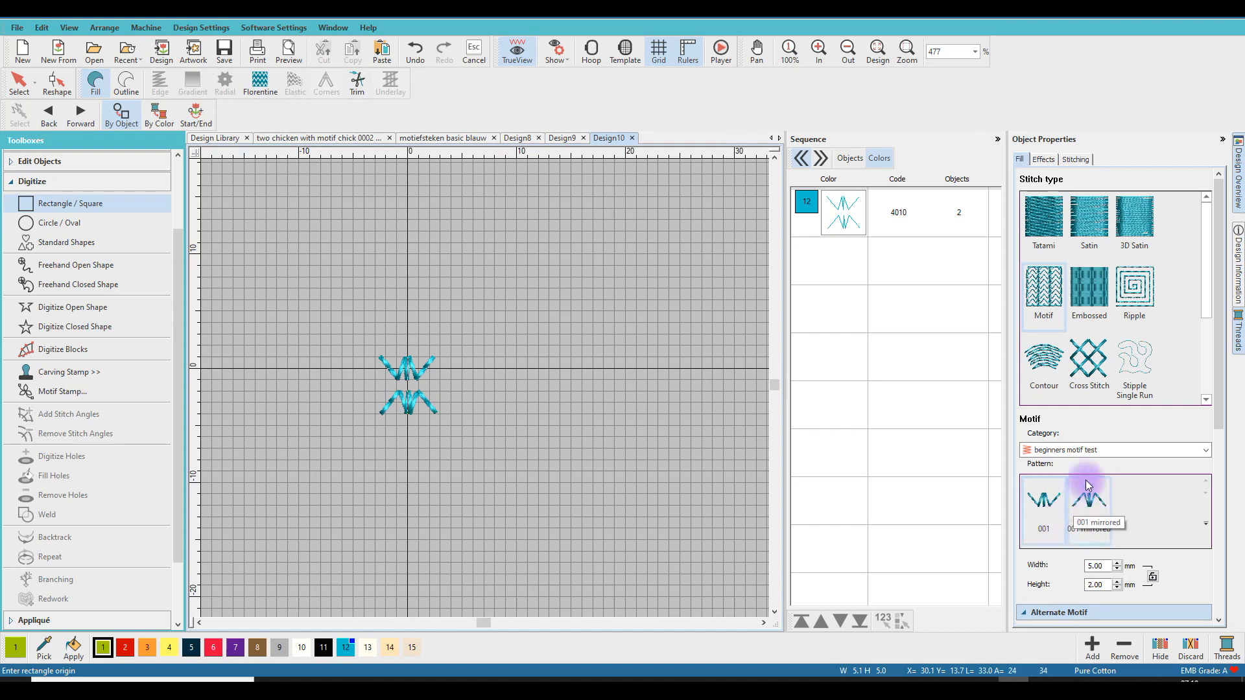
Step: Change the motif fill category to "beginners motif" and select pattern 0001
{"action": "left_click", "coordinate": [1207, 450]}
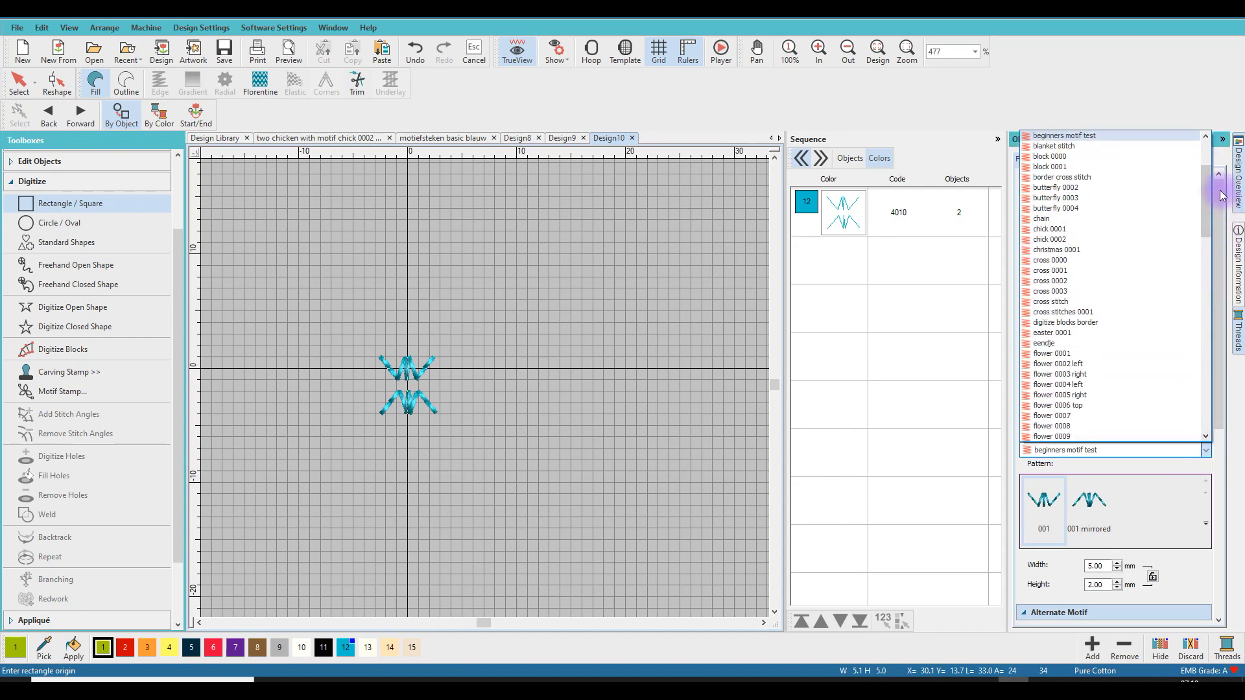
{"action": "left_click", "coordinate": [1207, 139]}
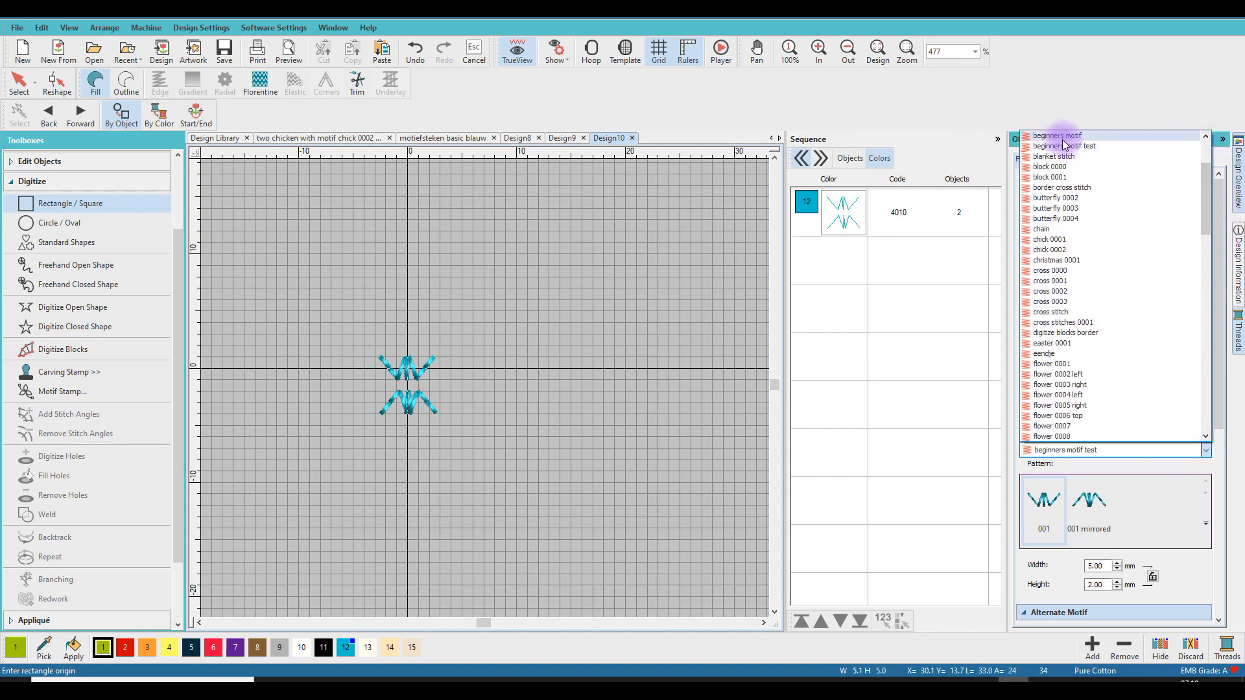
{"action": "left_click", "coordinate": [1059, 138]}
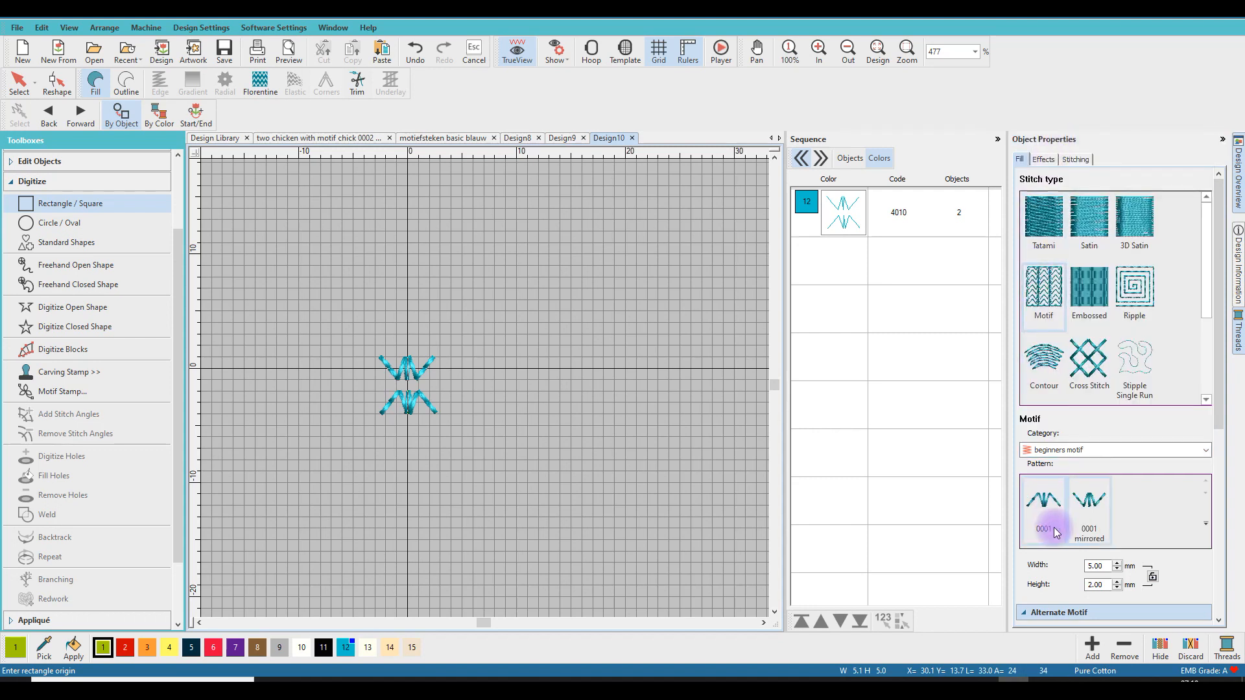
{"action": "left_click", "coordinate": [1044, 510]}
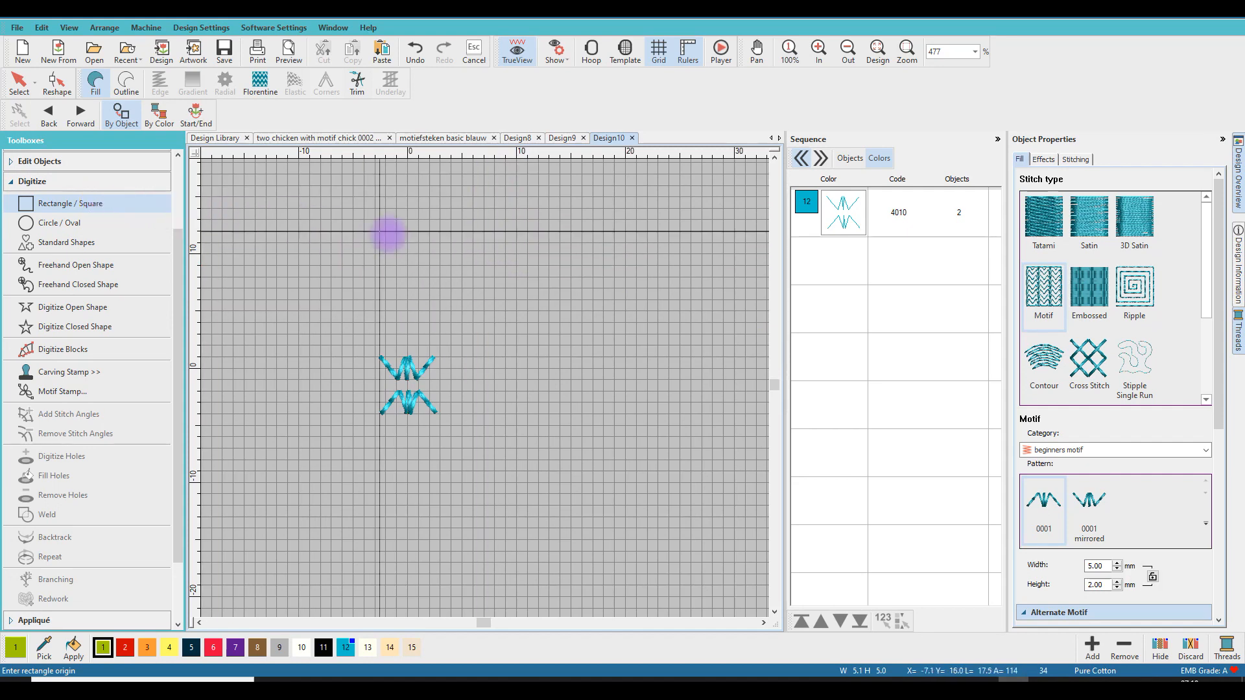
Step: Draw a motif-filled rectangle about 21 mm wide and 15 mm high to the right of the two W shapes
{"action": "left_click", "coordinate": [484, 253]}
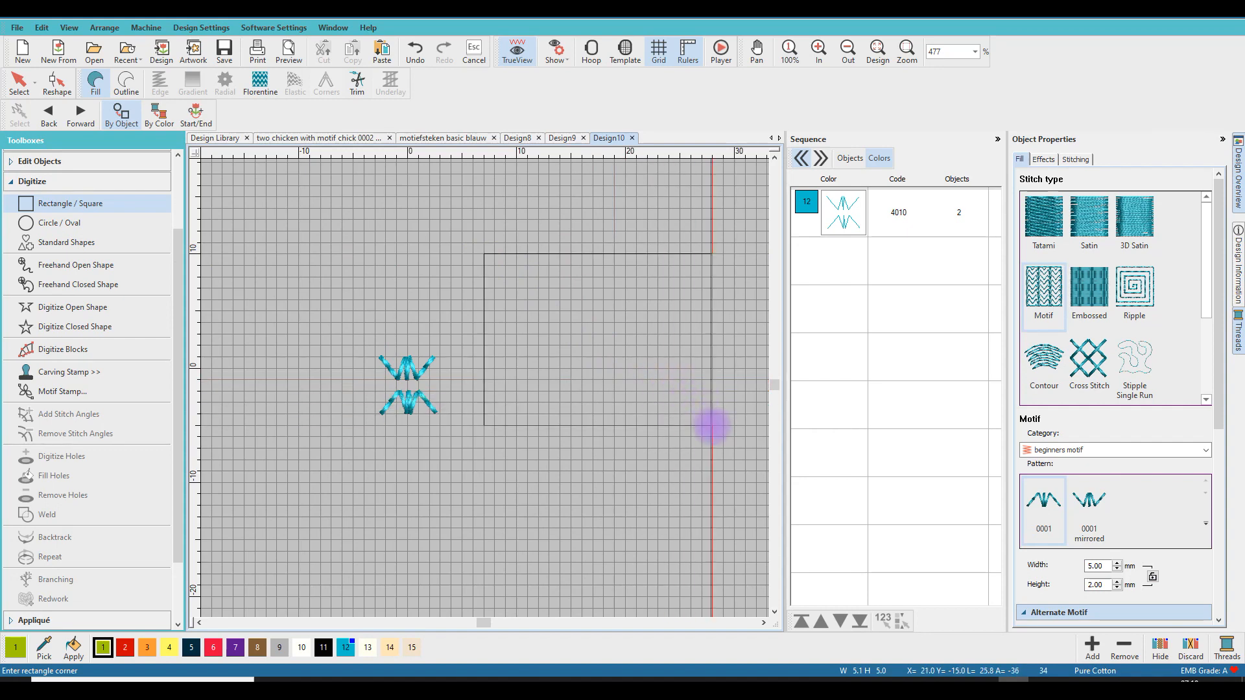
{"action": "left_click", "coordinate": [712, 425]}
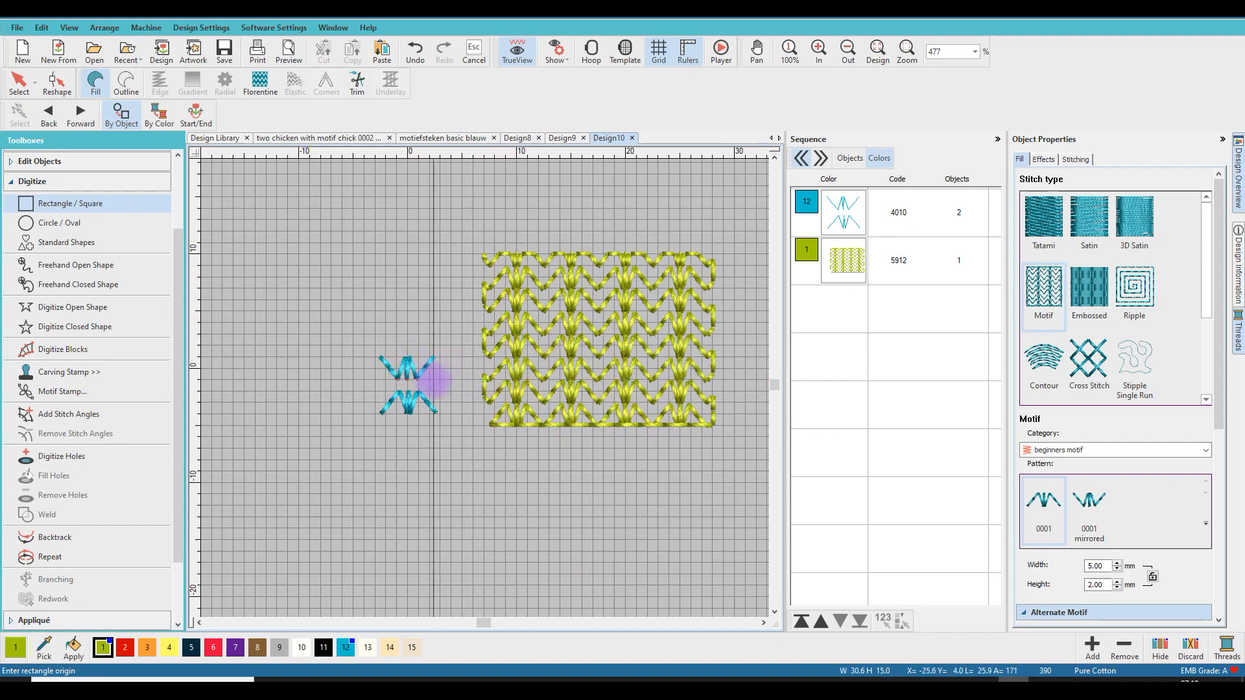
{"action": "scroll", "coordinate": [592, 361], "scroll_direction": "down", "scroll_amount": 1}
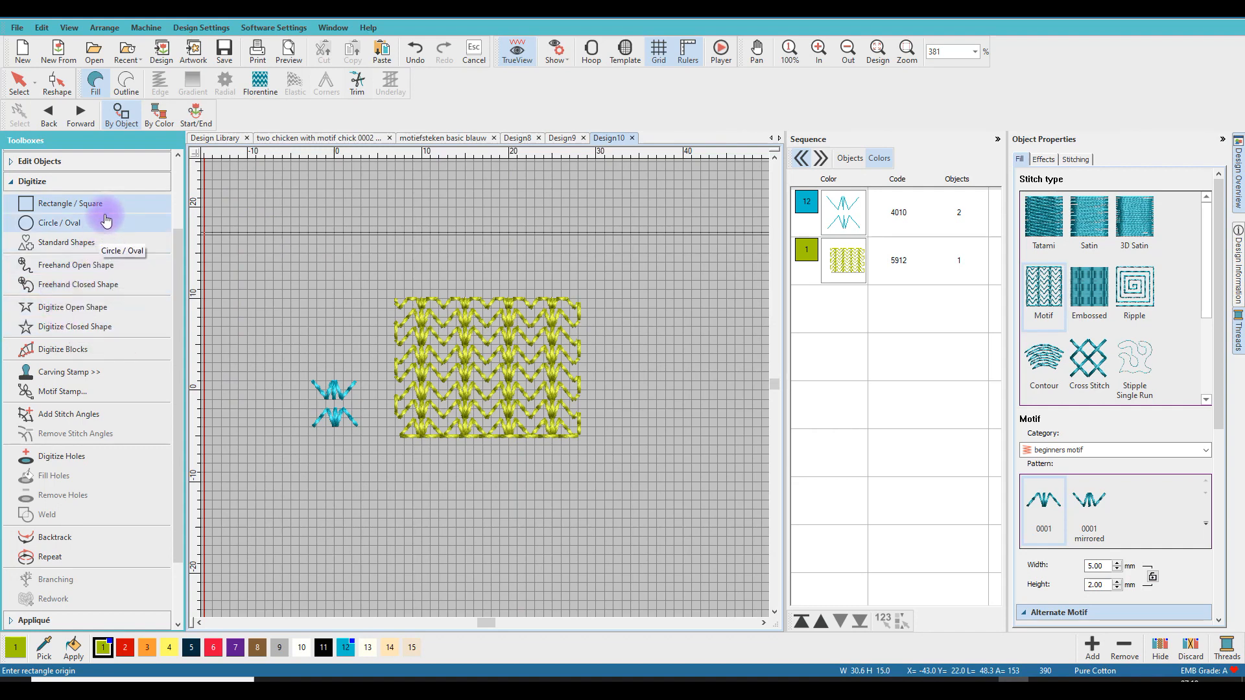
Step: Draw a second motif-filled rectangle about 19 mm wide and 15 mm high beside the first, using pattern "0001 mirrored"
{"action": "left_click", "coordinate": [80, 208]}
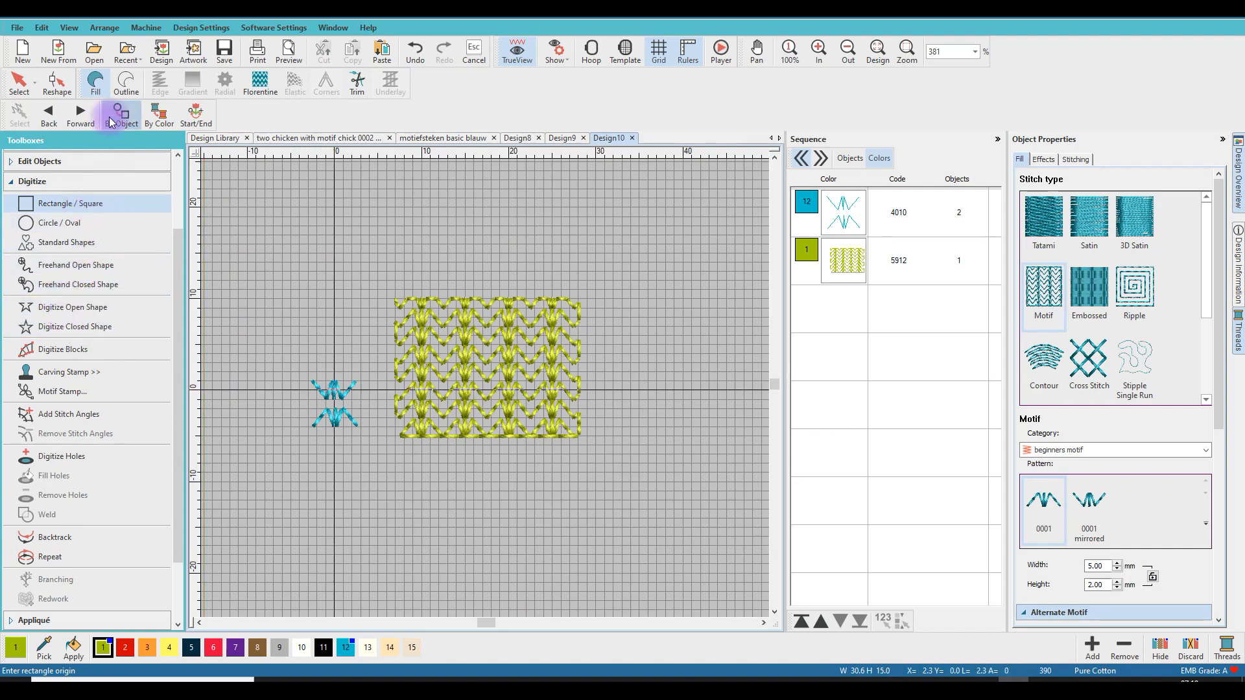
{"action": "left_click", "coordinate": [96, 84]}
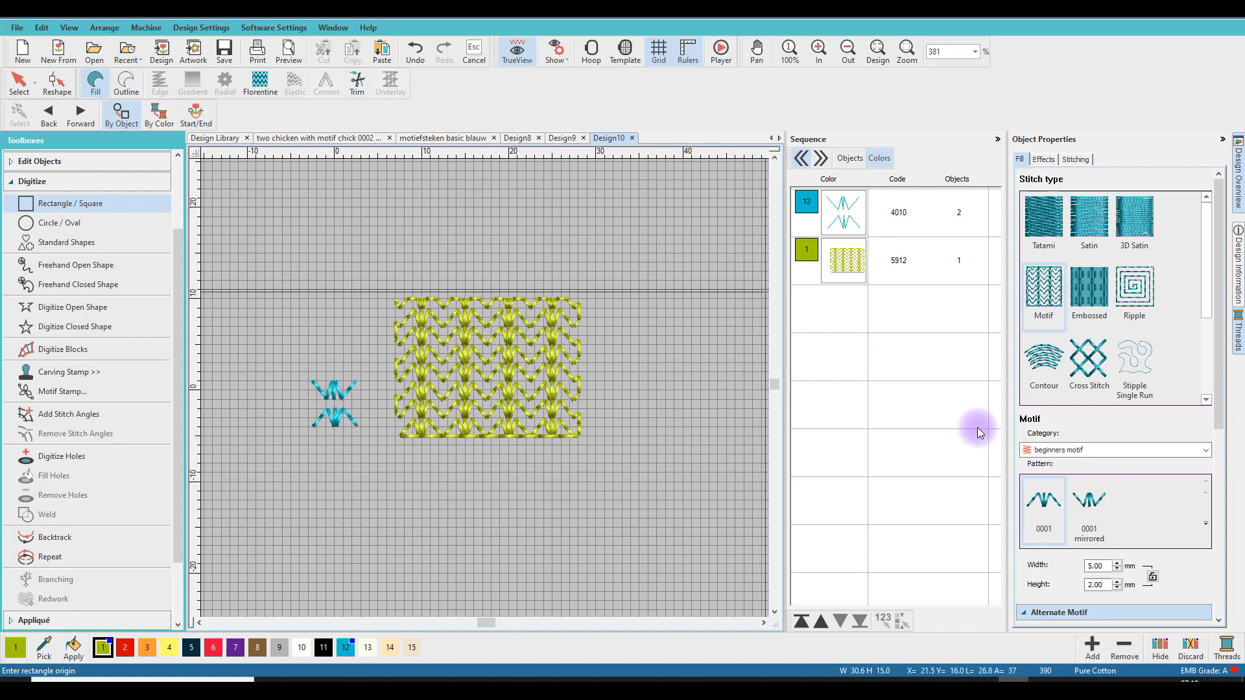
{"action": "left_click", "coordinate": [1089, 496]}
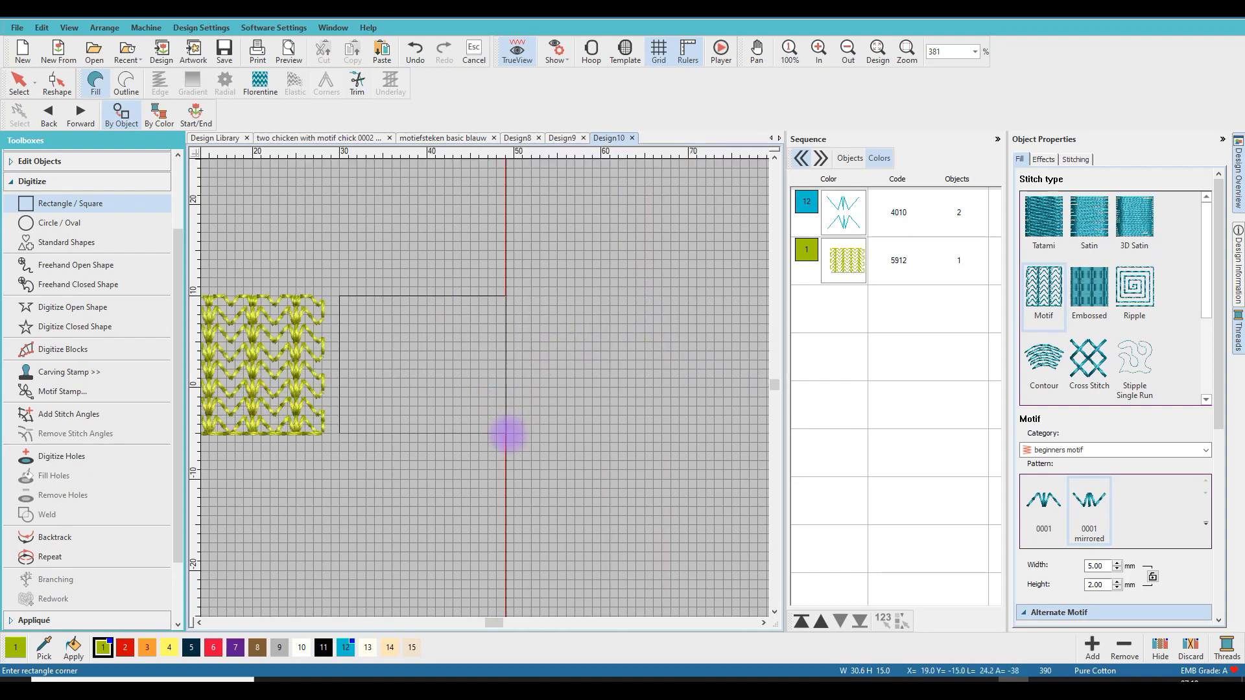
{"action": "left_click", "coordinate": [507, 433]}
{"action": "scroll", "coordinate": [558, 341], "scroll_direction": "up", "scroll_amount": 2}
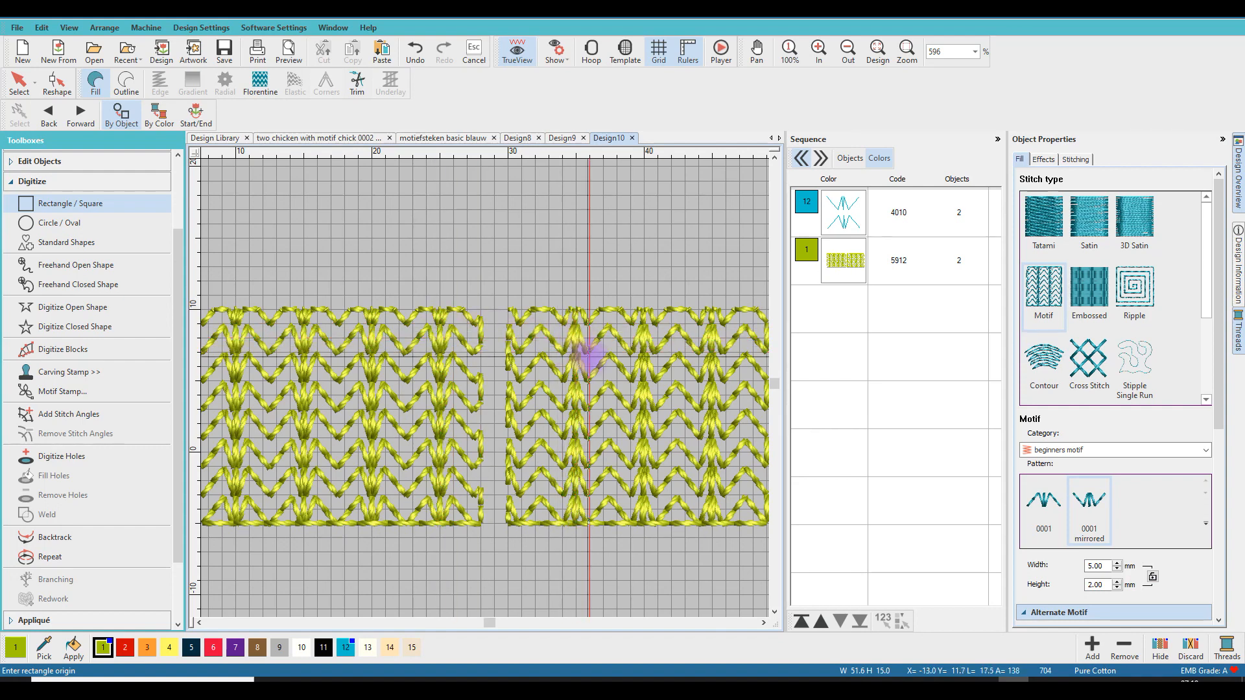
{"action": "scroll", "coordinate": [586, 353], "scroll_direction": "down", "scroll_amount": 2}
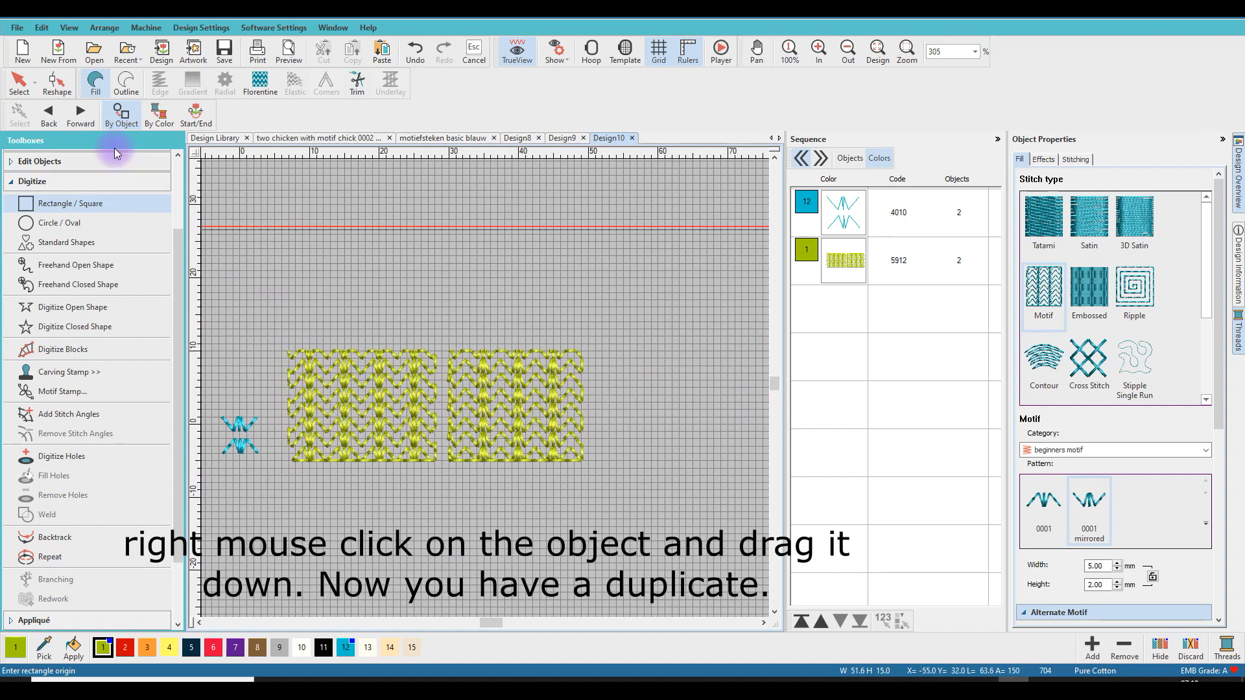
Step: Duplicate both motif-filled rectangles, placing each copy 17 mm straight below its original
{"action": "left_click", "coordinate": [22, 85]}
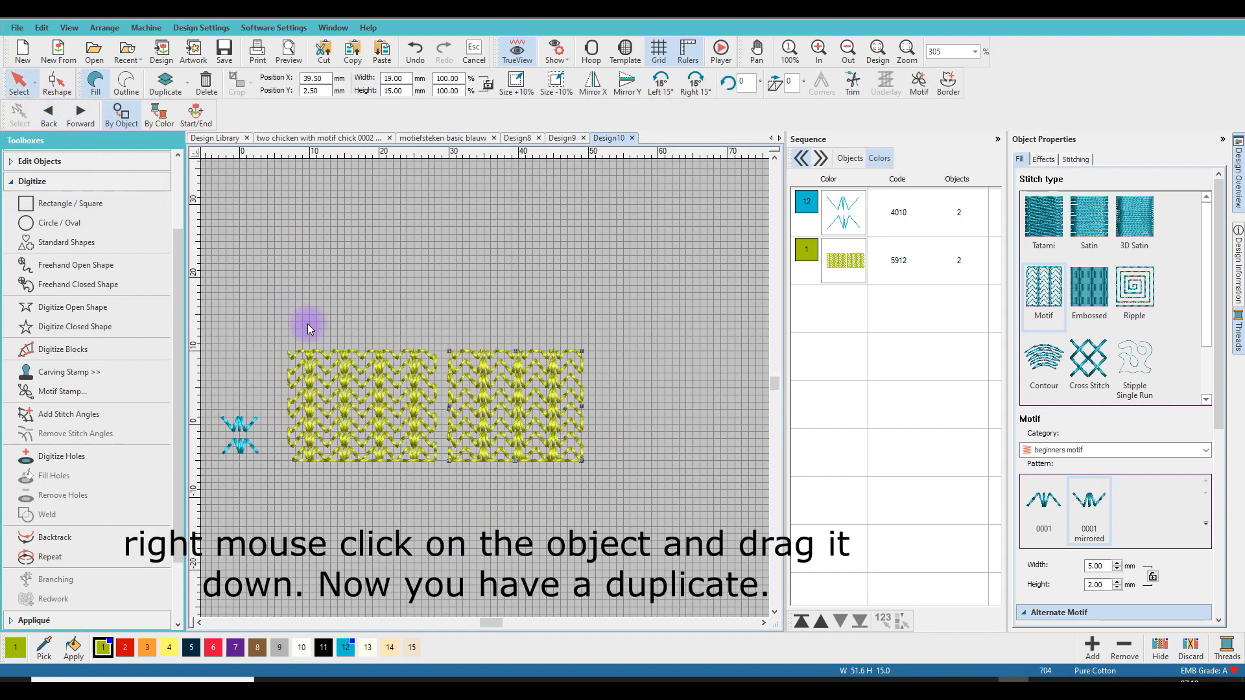
{"action": "left_click", "coordinate": [374, 401]}
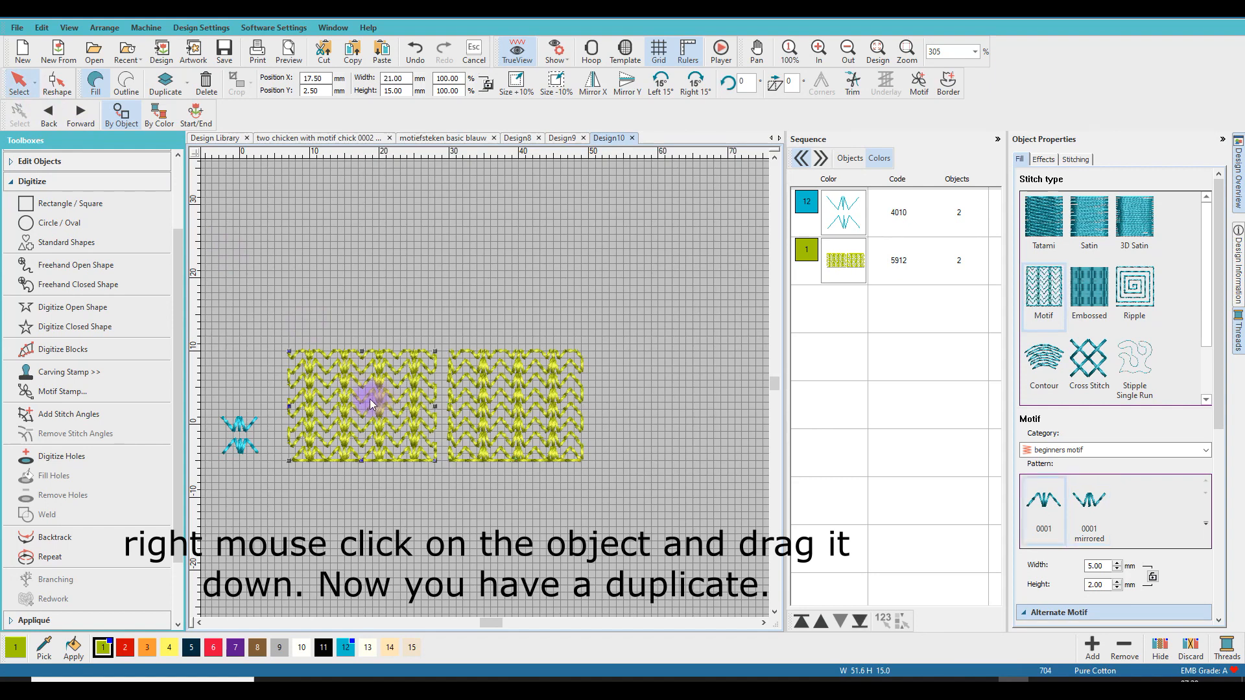
{"action": "left_click_drag", "start_coordinate": [371, 403], "coordinate": [371, 530]}
{"action": "left_click", "coordinate": [515, 415]}
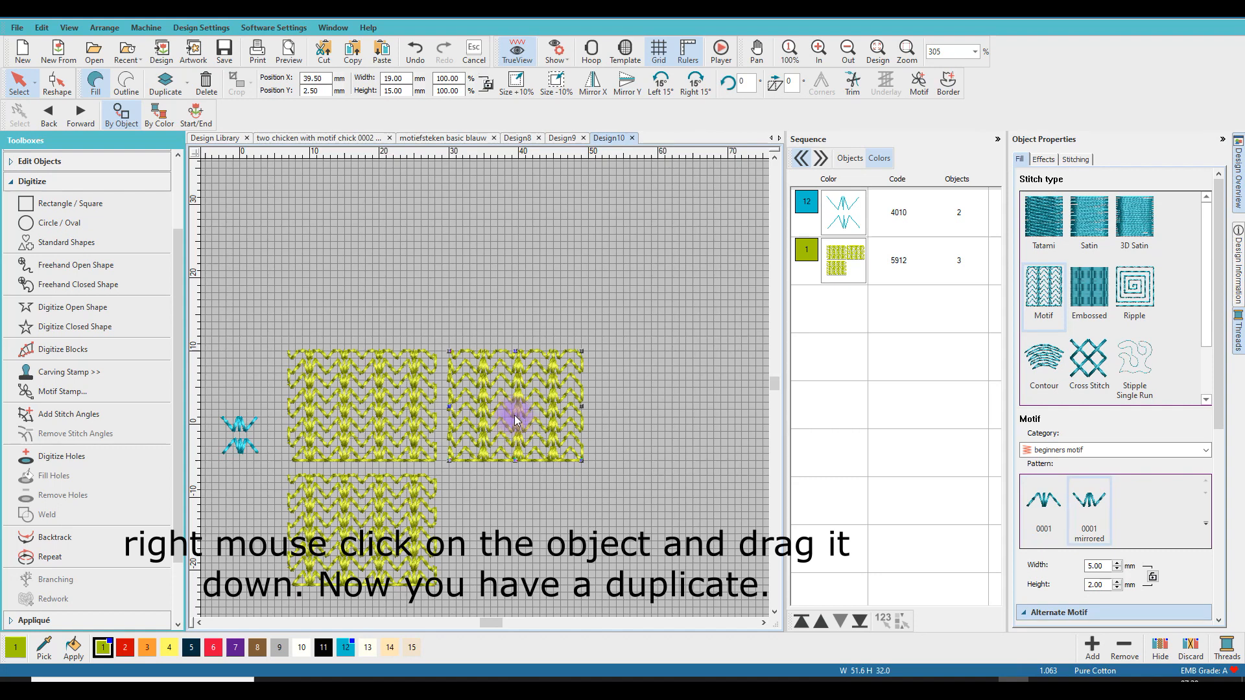
{"action": "left_click_drag", "start_coordinate": [515, 408], "coordinate": [515, 534]}
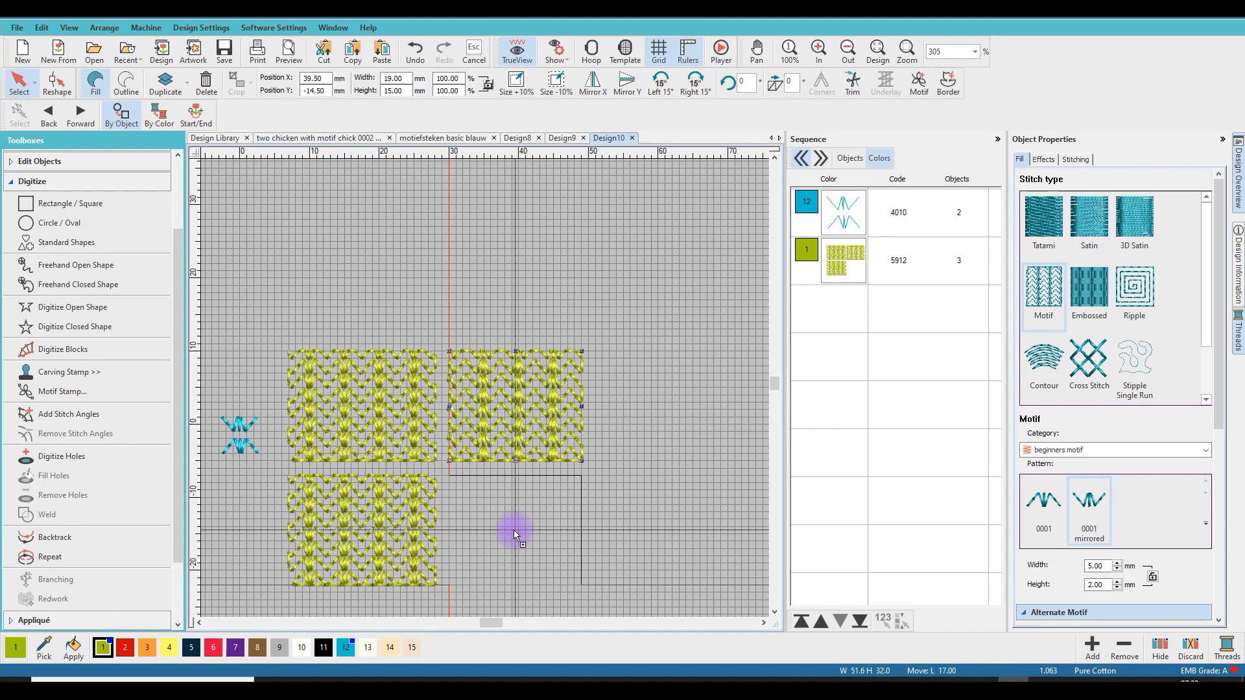
{"action": "left_click_drag", "start_coordinate": [514, 531], "coordinate": [514, 530]}
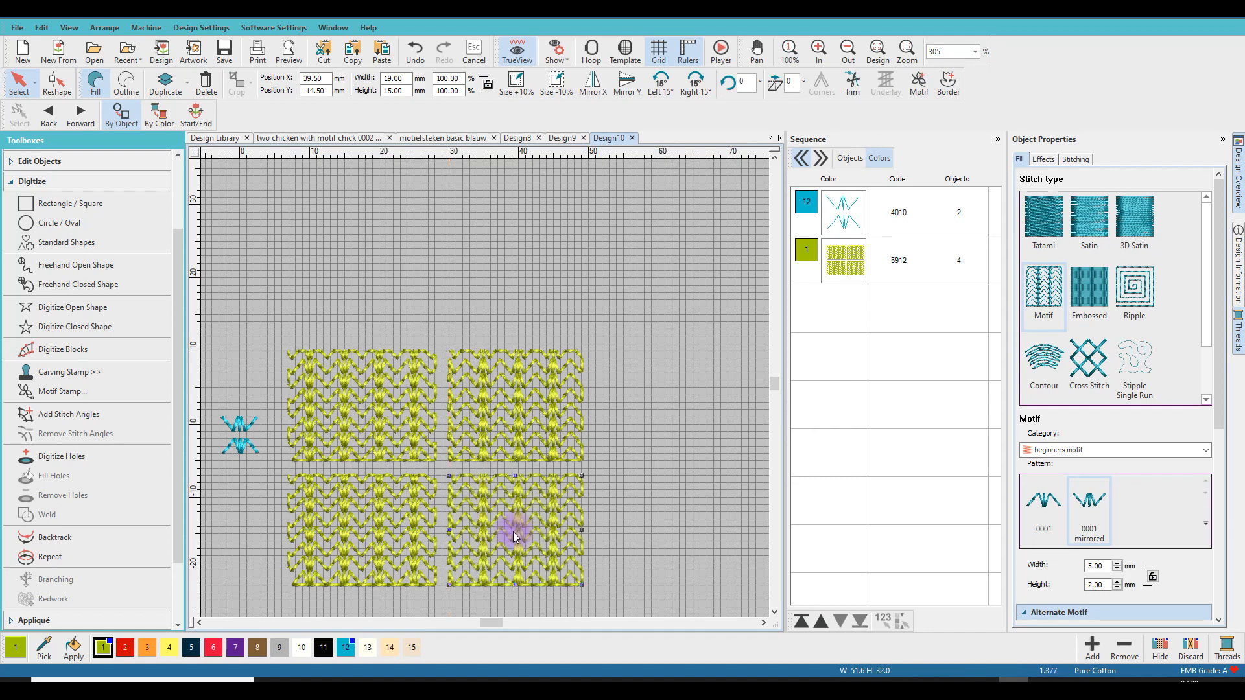
{"action": "scroll", "coordinate": [512, 531], "scroll_direction": "down", "scroll_amount": 1}
{"action": "scroll", "coordinate": [466, 400], "scroll_direction": "up", "scroll_amount": 1}
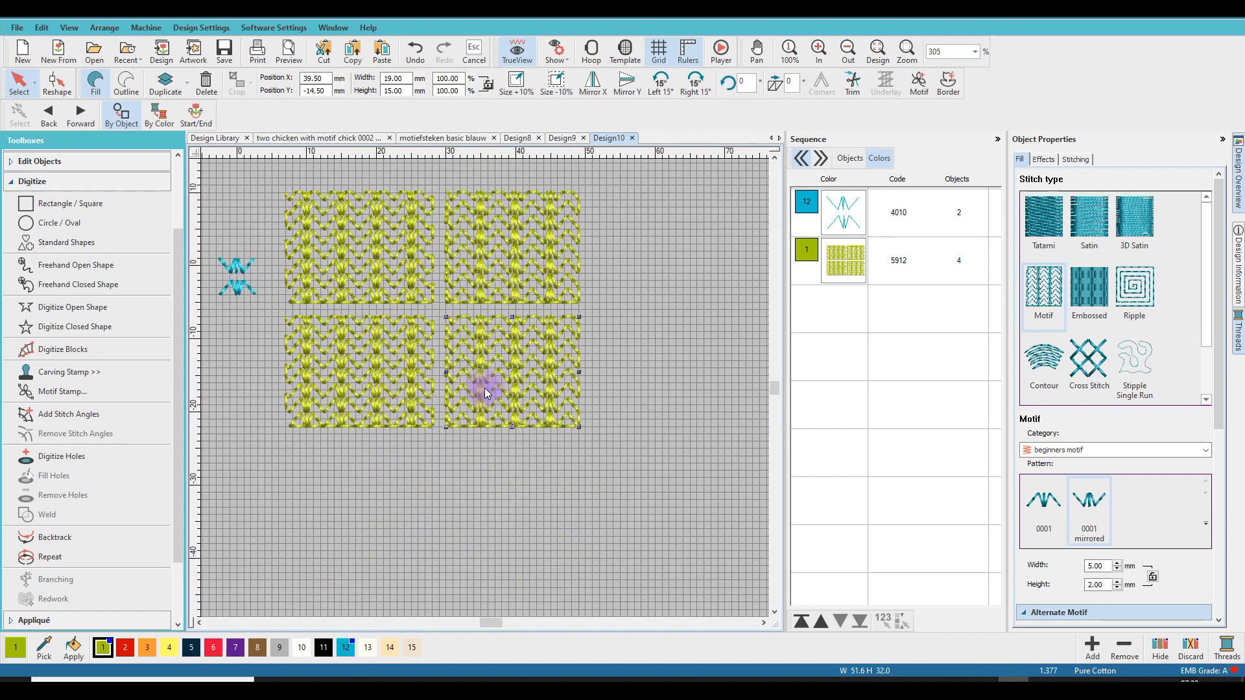
Step: Select the lower-left rectangle and show the layout settings of its motif fill, with row and column spacing
{"action": "left_click", "coordinate": [343, 337]}
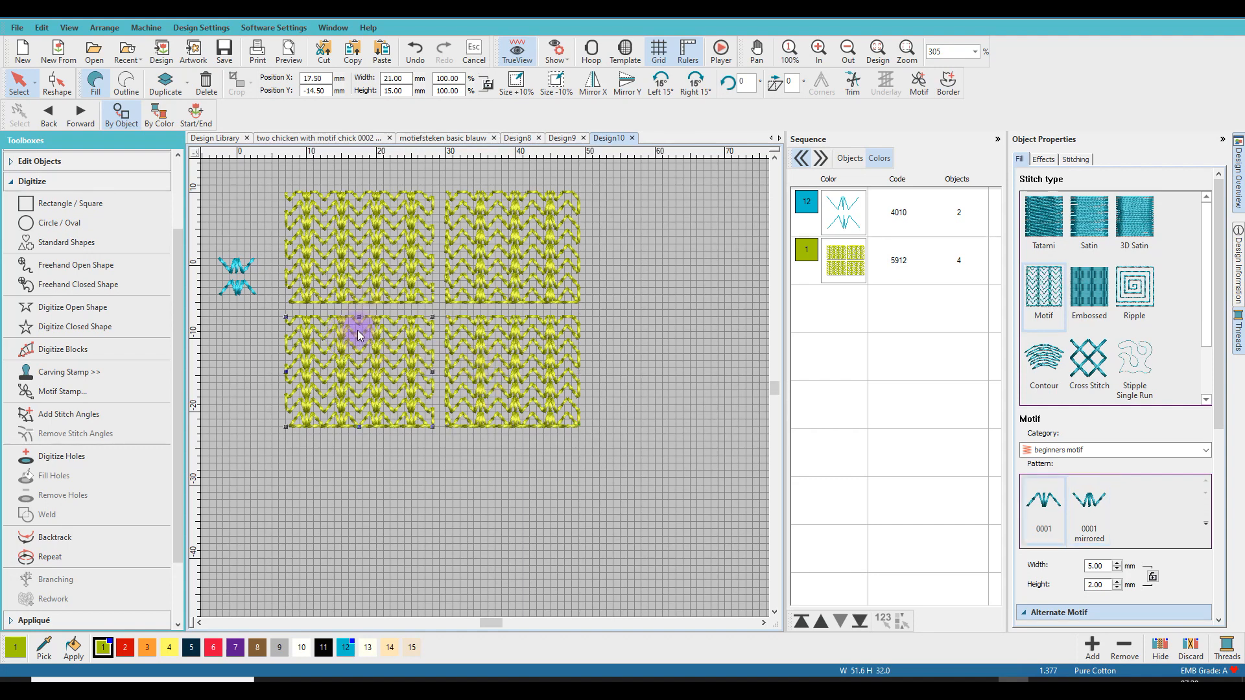
{"action": "left_click_drag", "start_coordinate": [1220, 408], "coordinate": [1228, 509]}
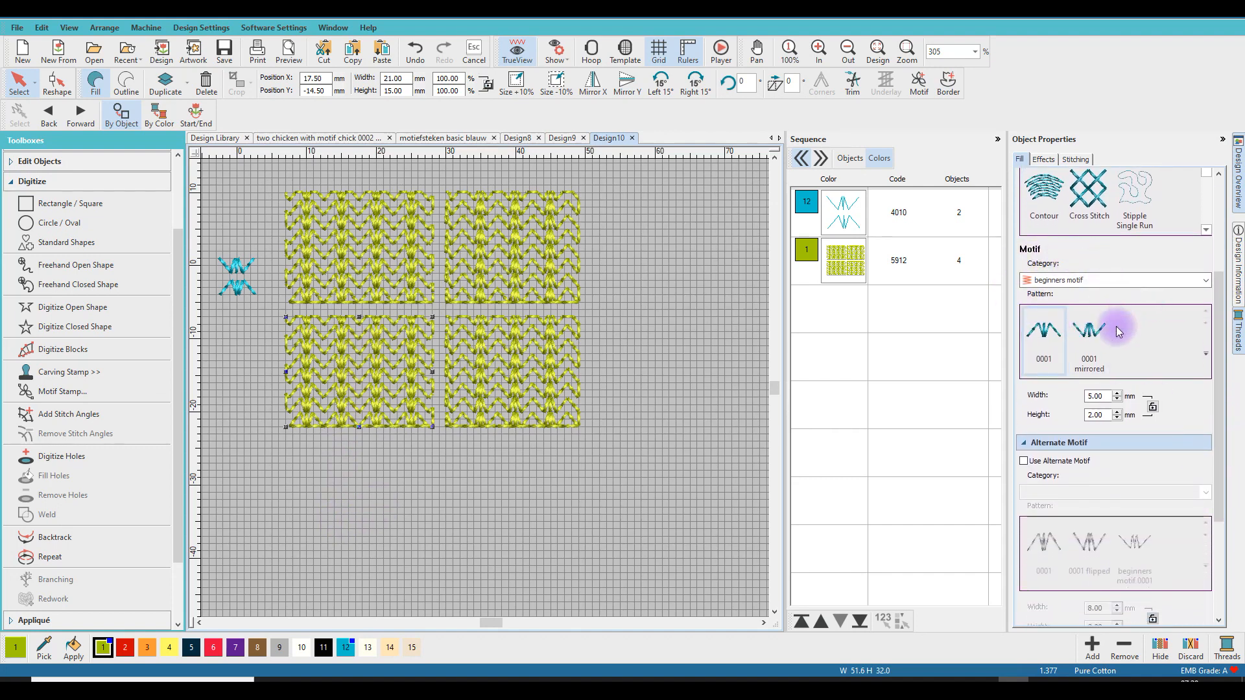
{"action": "left_click", "coordinate": [1025, 448]}
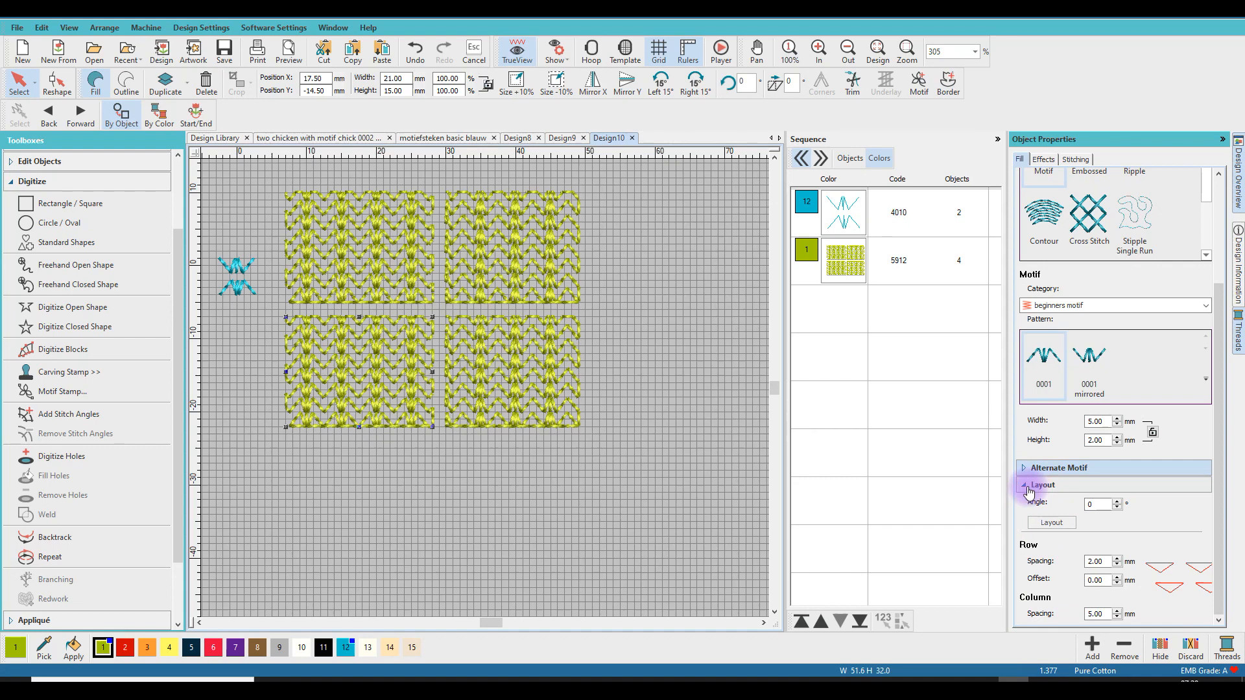
{"action": "left_click", "coordinate": [1027, 487]}
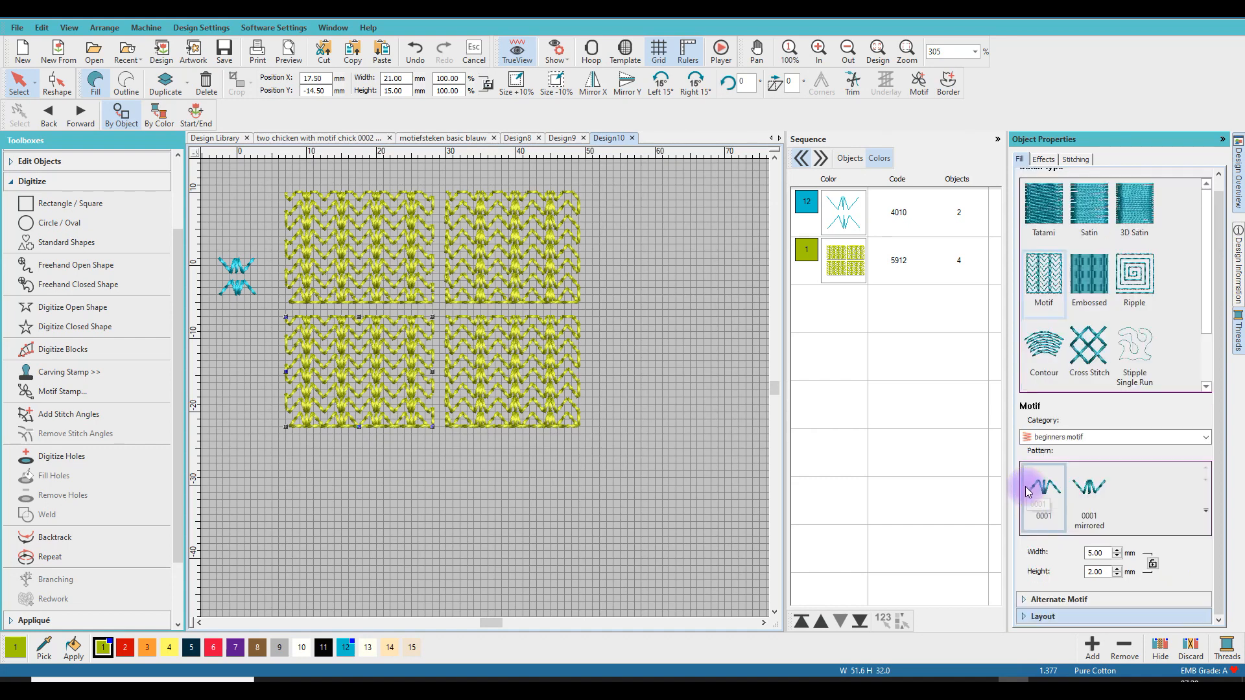
{"action": "left_click", "coordinate": [1024, 618]}
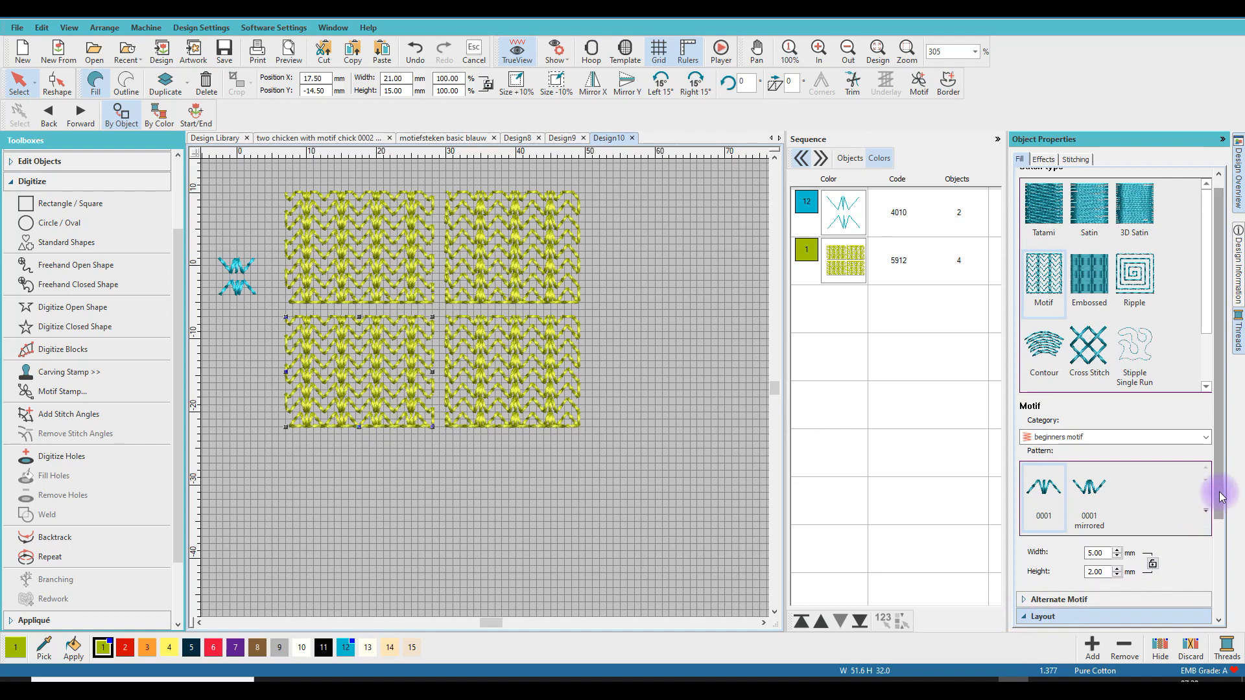
{"action": "left_click_drag", "start_coordinate": [1222, 498], "coordinate": [1222, 590]}
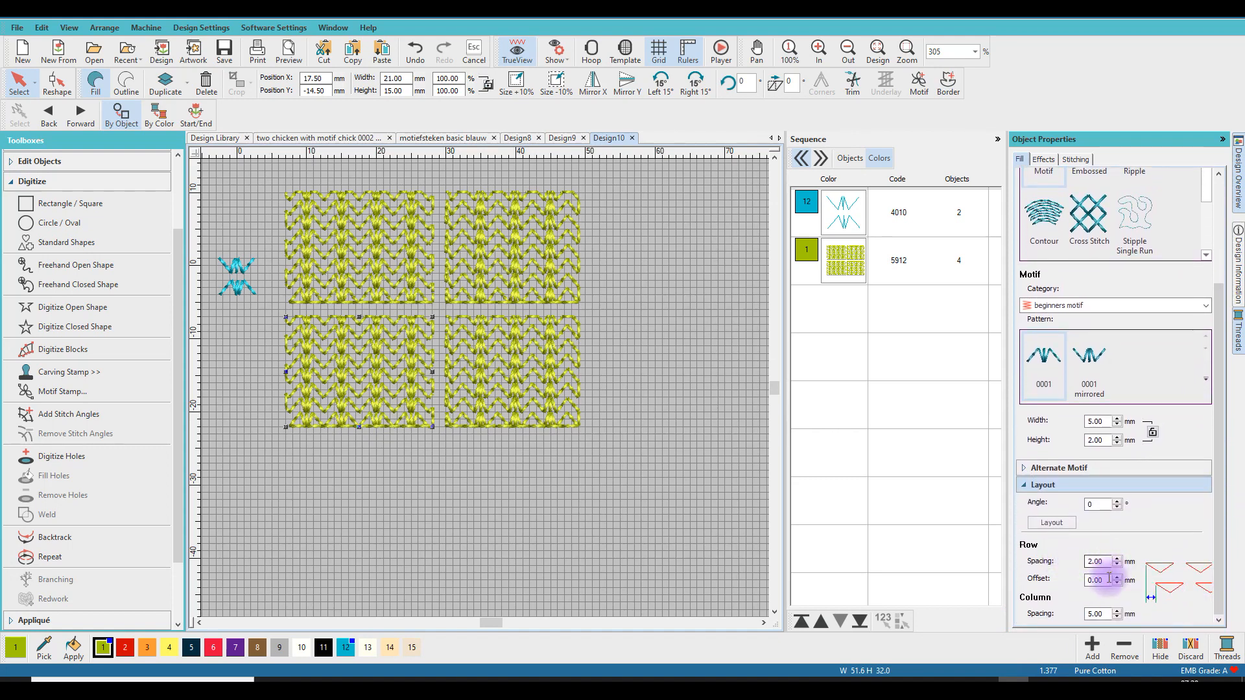
Step: Try a motif row spacing of 3 mm on the lower-left rectangle and undo the change
{"action": "double_click", "coordinate": [1094, 561]}
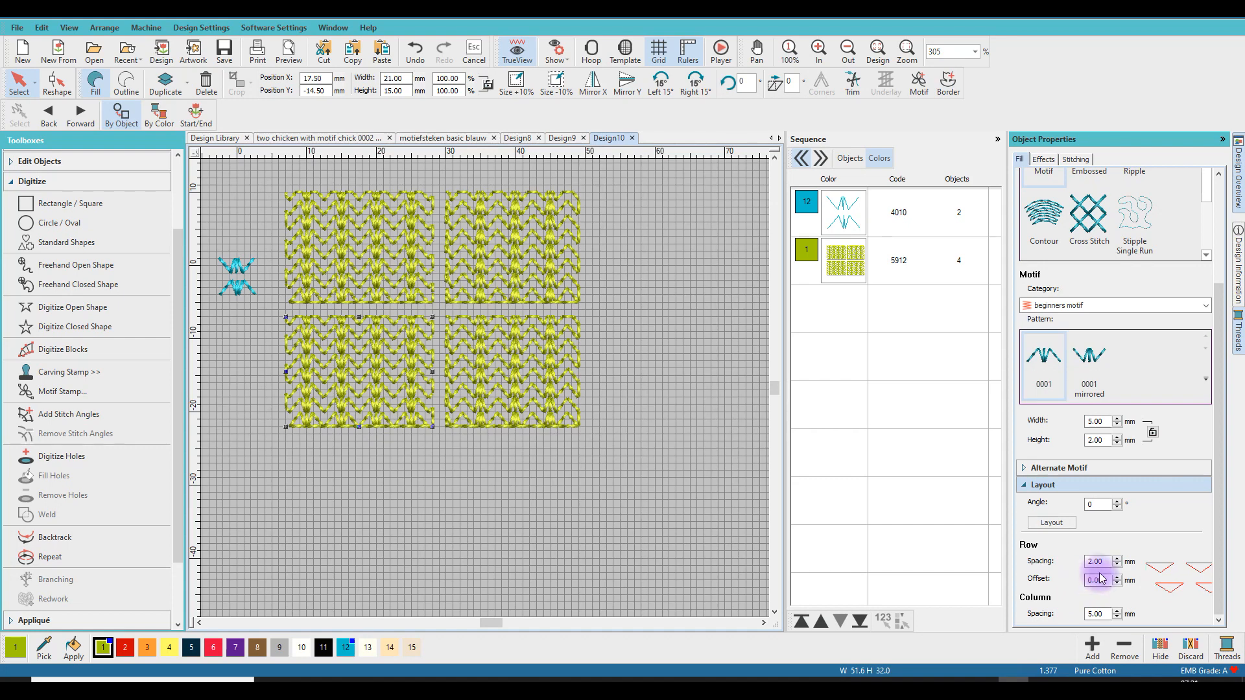
{"action": "left_click_drag", "start_coordinate": [1103, 562], "coordinate": [1090, 562]}
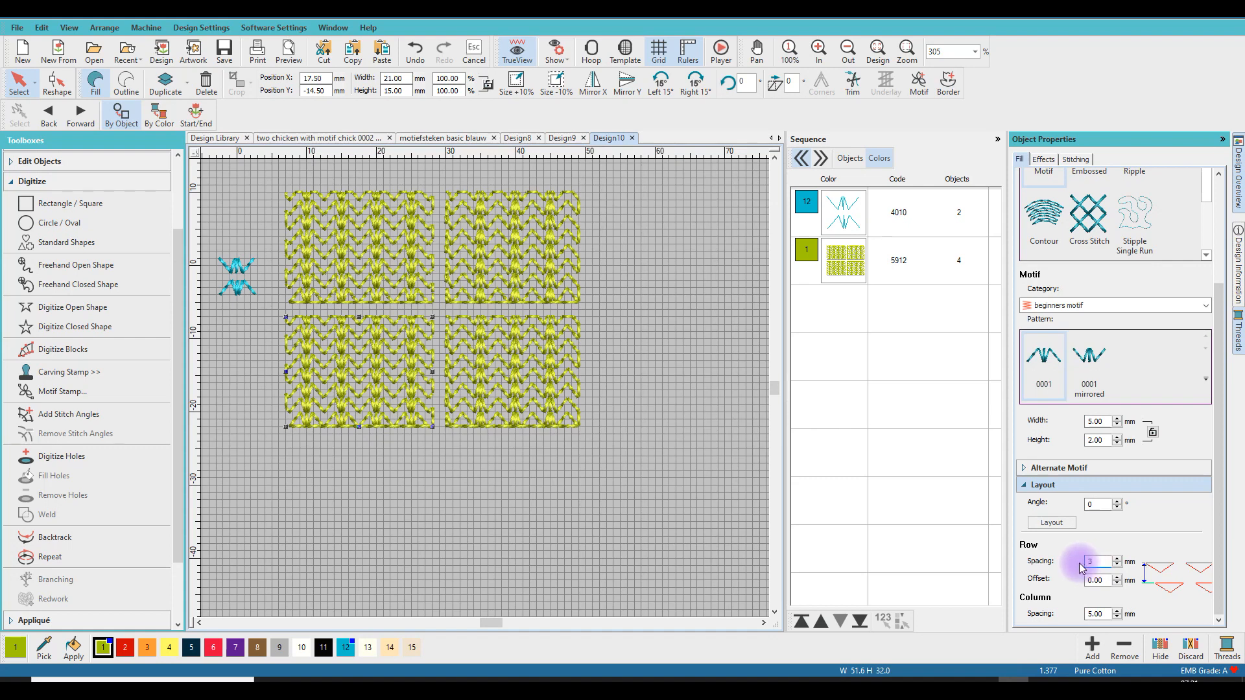
{"action": "key", "text": "Return"}
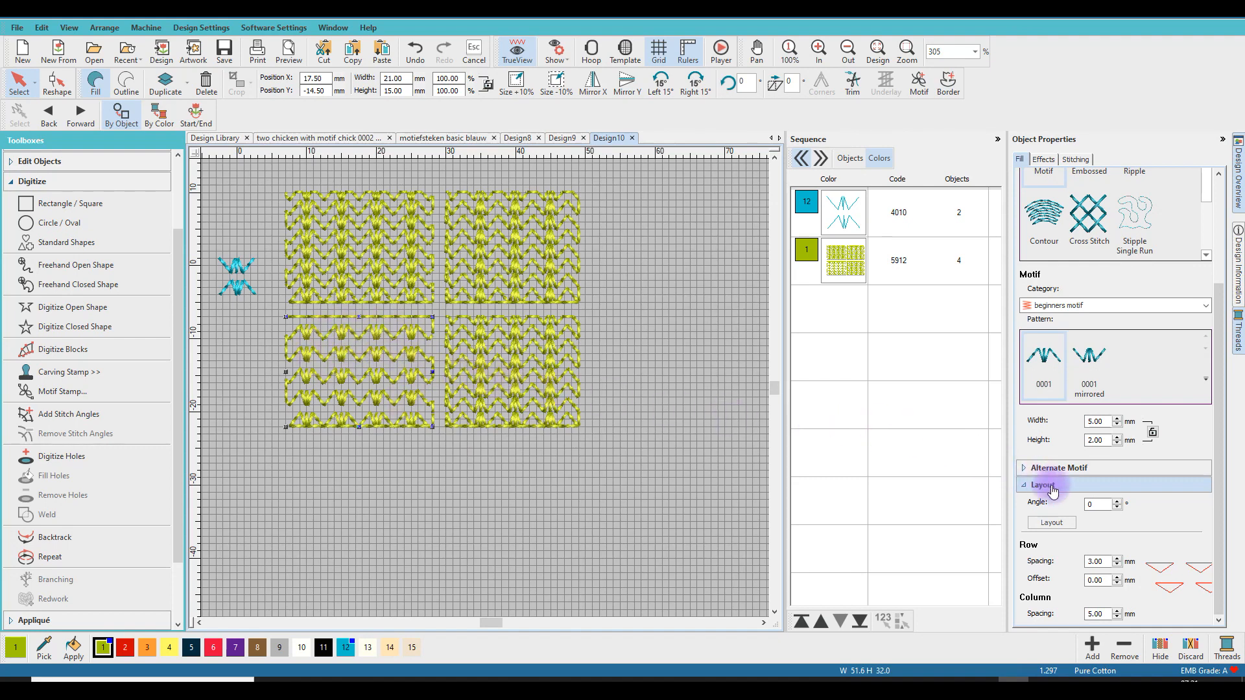
{"action": "left_click", "coordinate": [415, 45]}
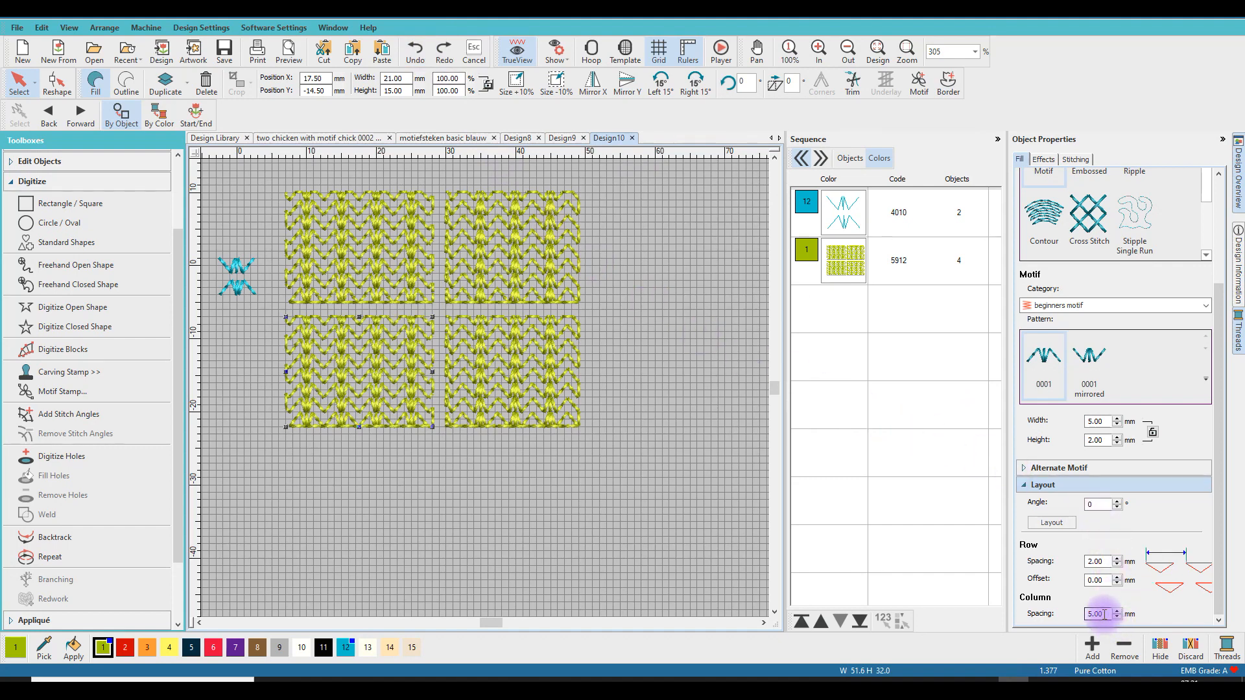
Step: Set the motif column spacing of the lower-left rectangle to 4 mm and inspect the fill closely
{"action": "left_click_drag", "start_coordinate": [1105, 615], "coordinate": [1087, 614]}
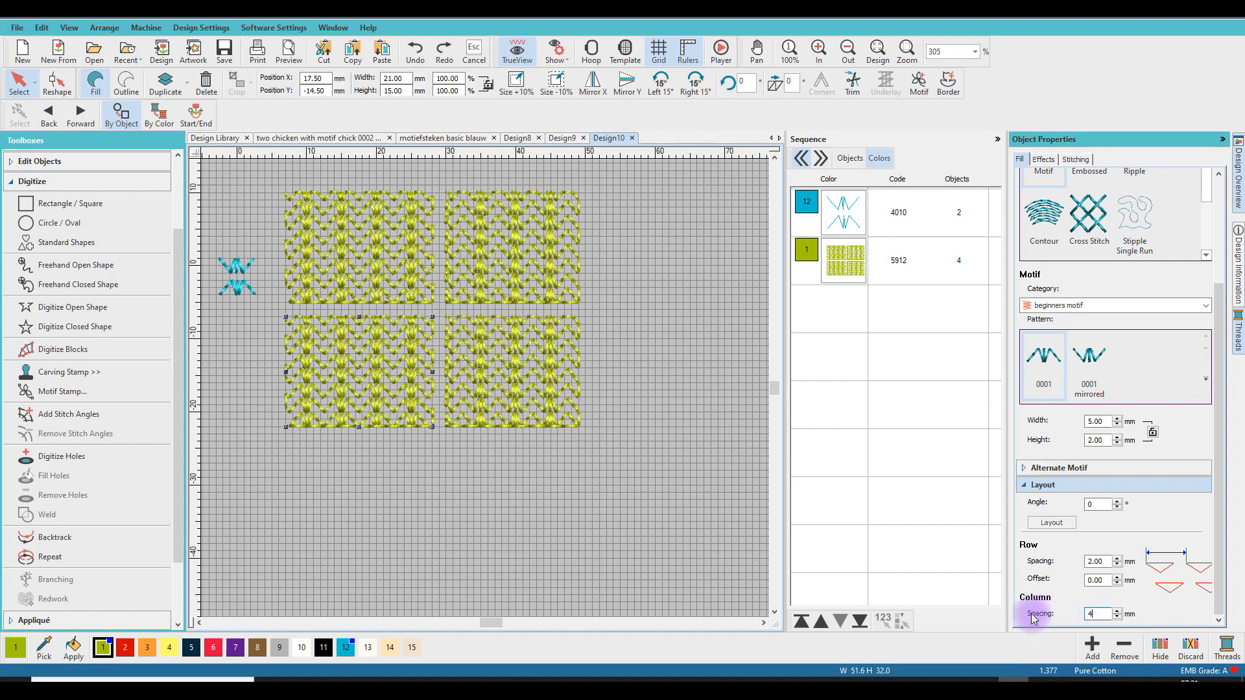
{"action": "key", "text": "Return"}
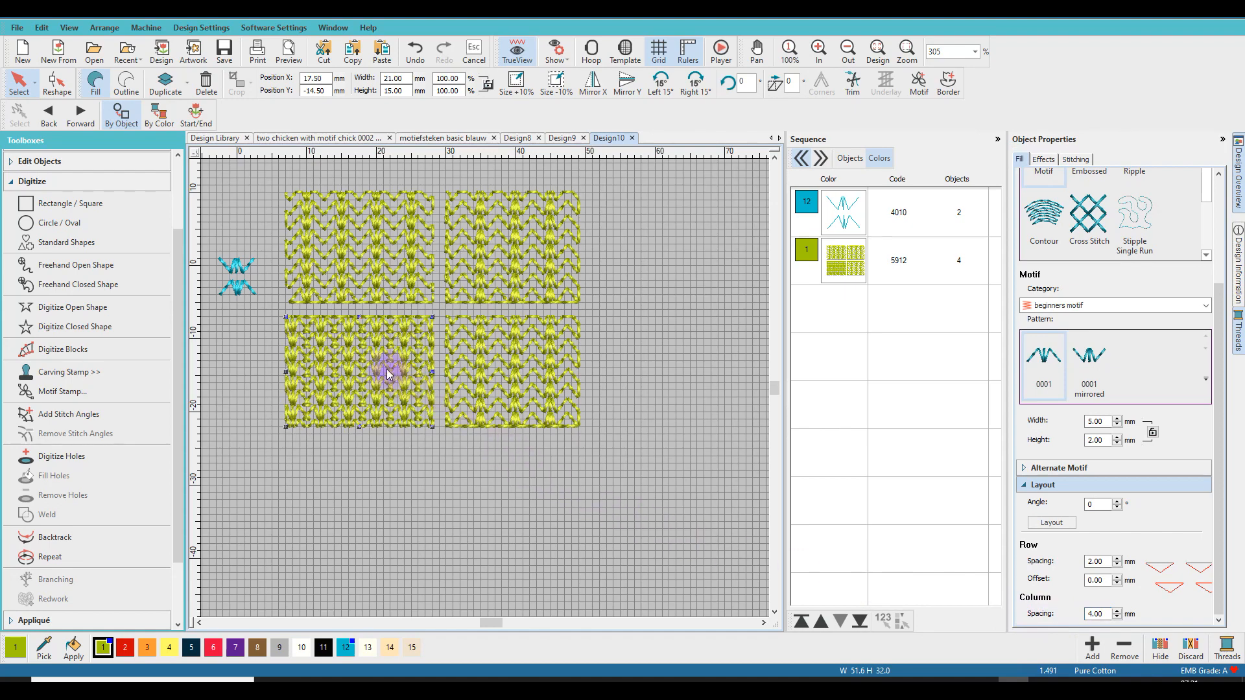
{"action": "scroll", "coordinate": [390, 370], "scroll_direction": "up", "scroll_amount": 3}
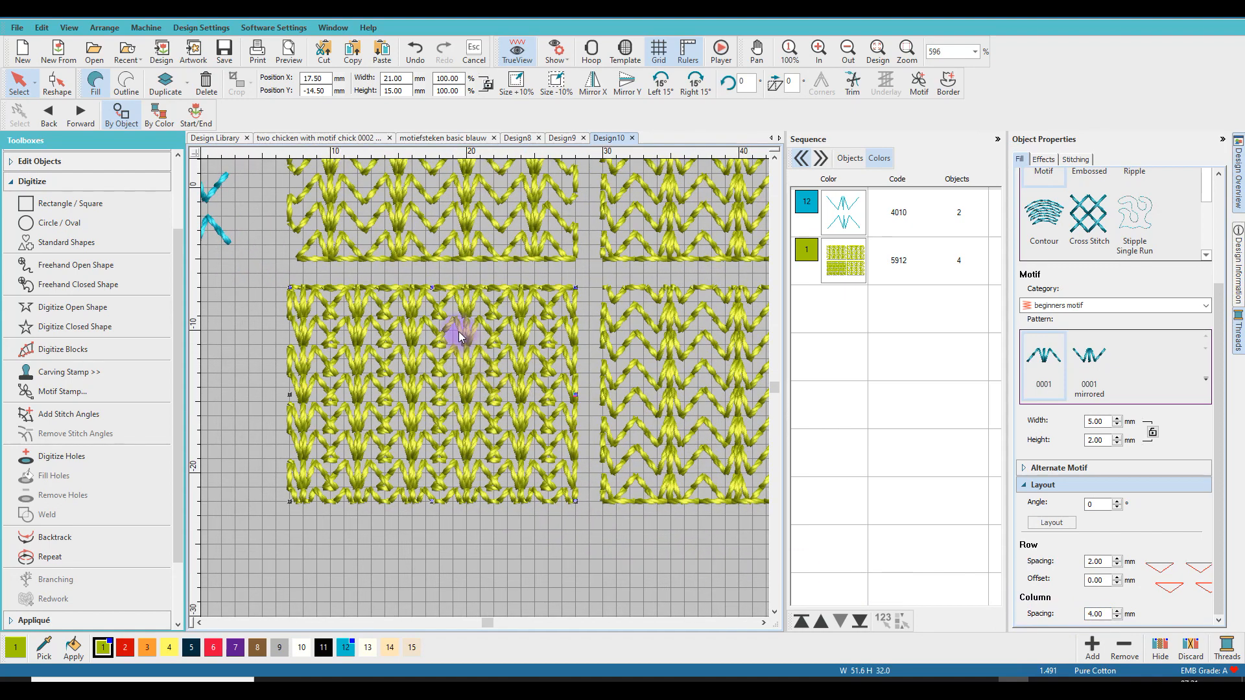
{"action": "scroll", "coordinate": [458, 332], "scroll_direction": "down", "scroll_amount": 2}
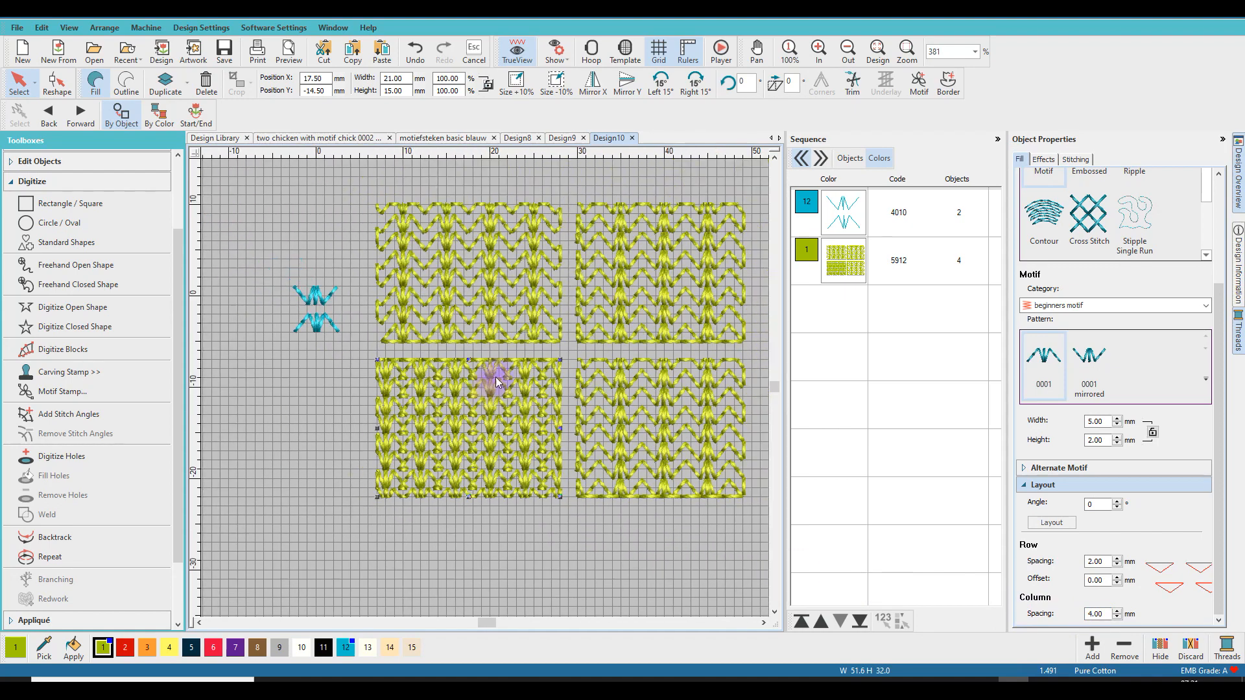
Step: Set the motif row offset of the lower-right rectangle to 2.5 mm
{"action": "left_click", "coordinate": [661, 413]}
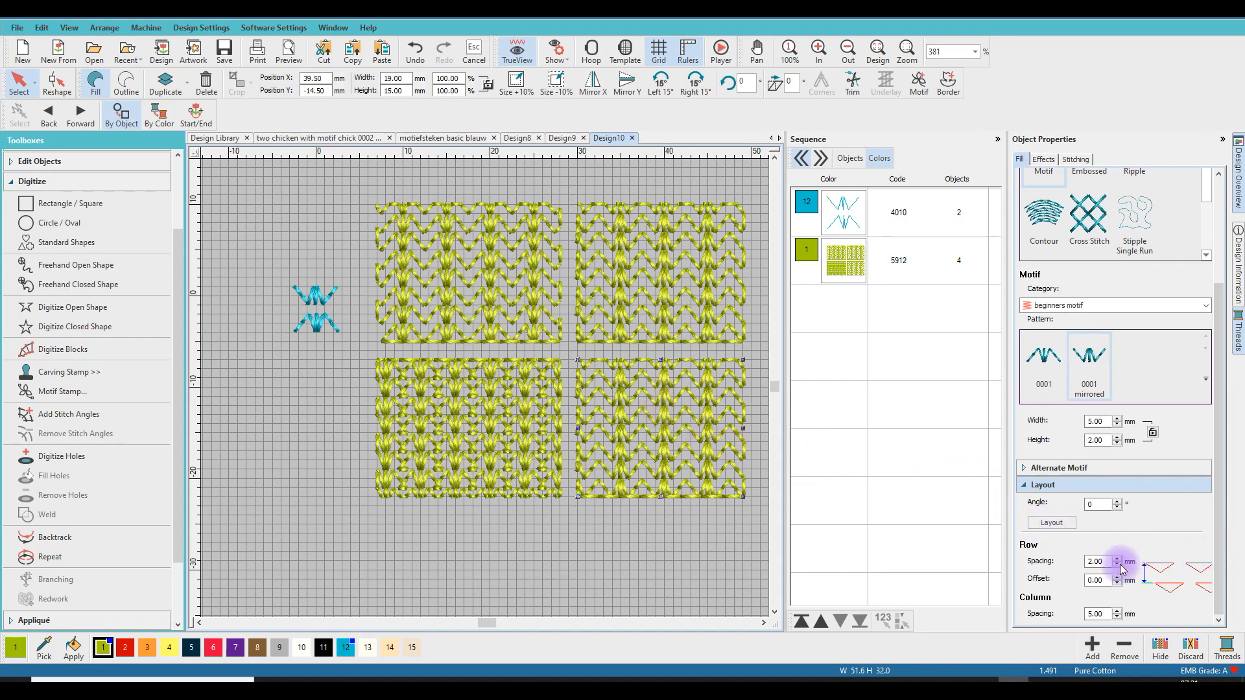
{"action": "left_click", "coordinate": [1102, 581]}
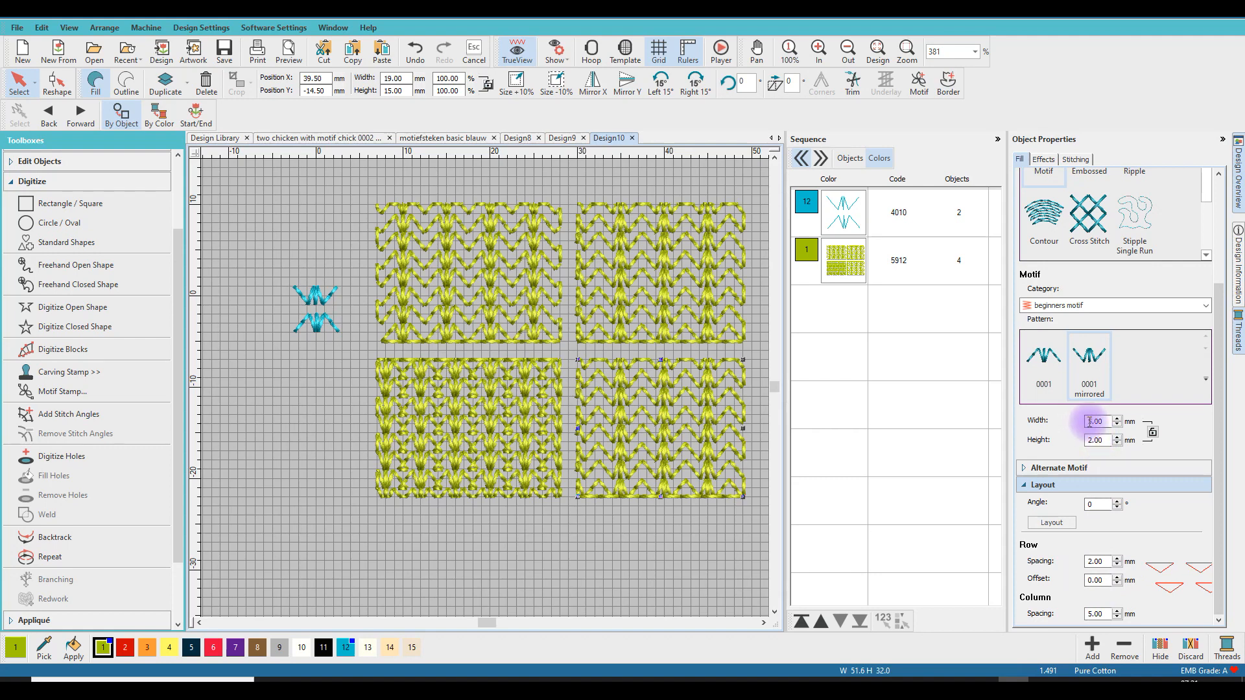
{"action": "left_click", "coordinate": [1105, 441]}
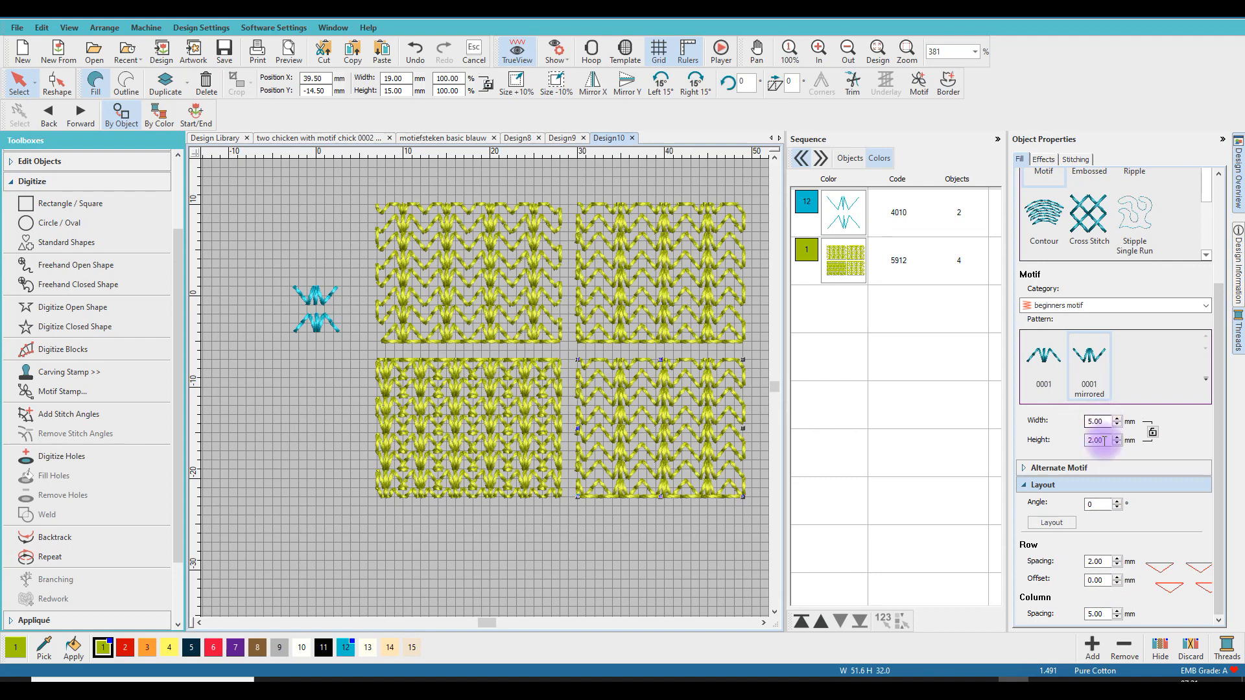
{"action": "left_click", "coordinate": [1105, 580]}
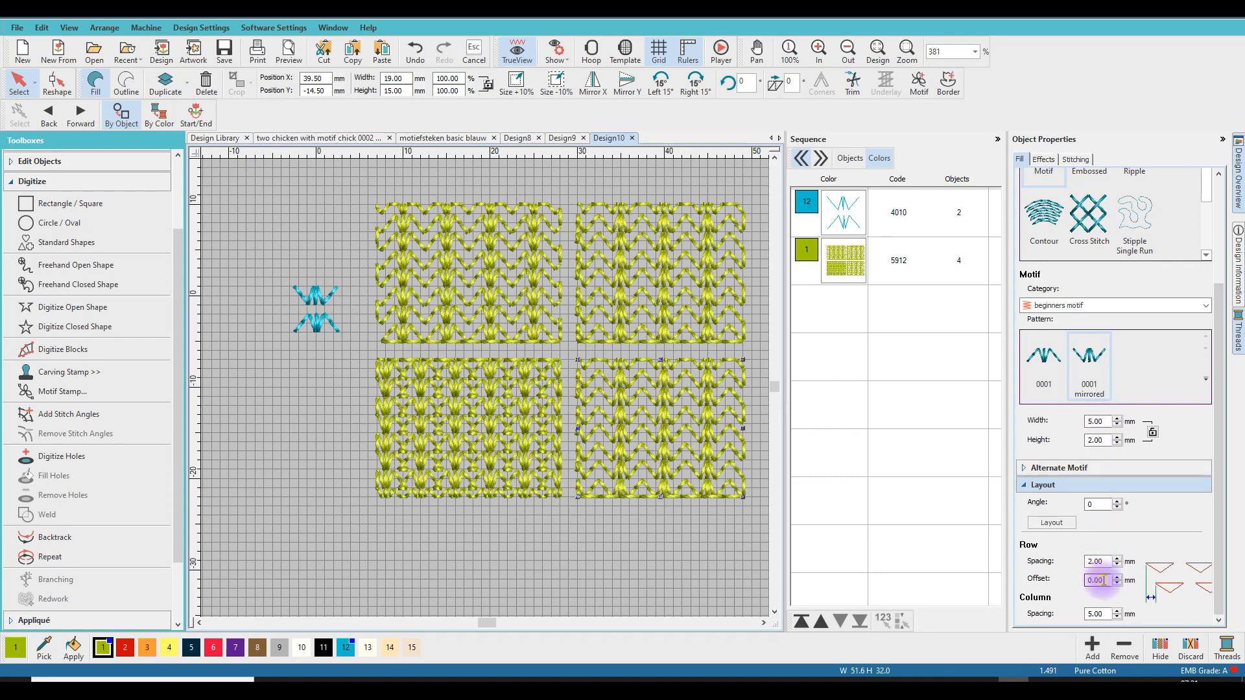
{"action": "left_click_drag", "start_coordinate": [1104, 581], "coordinate": [1079, 583]}
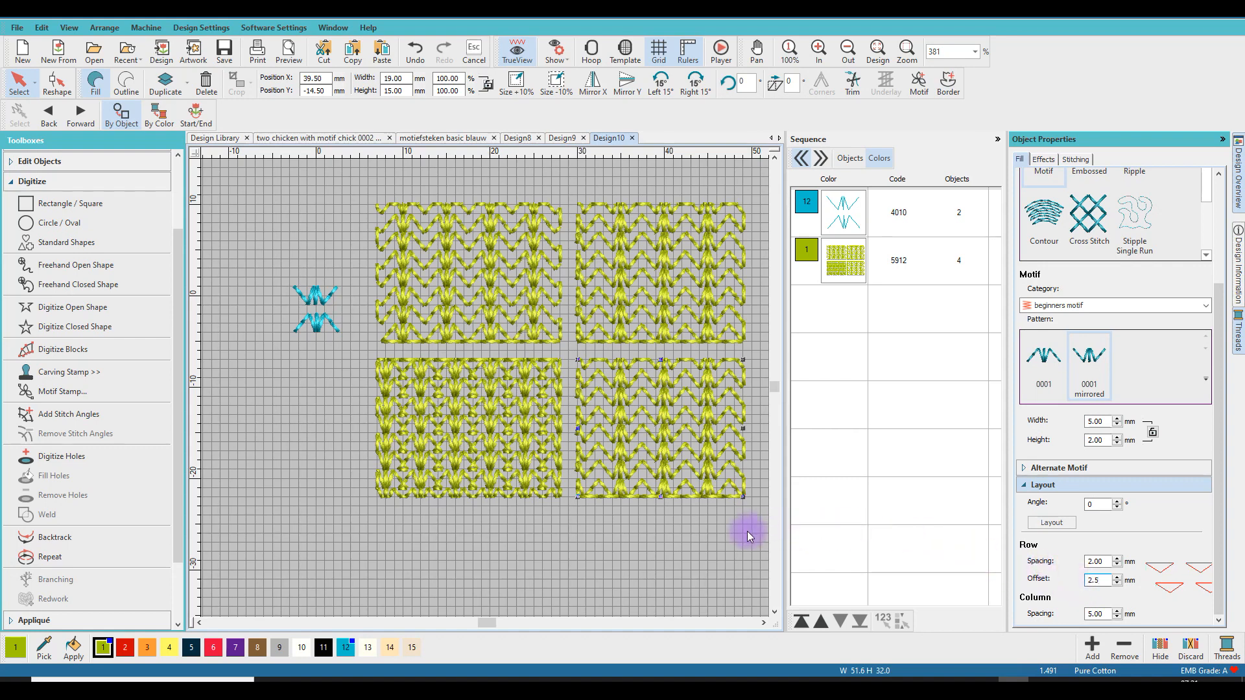
{"action": "key", "text": "Return"}
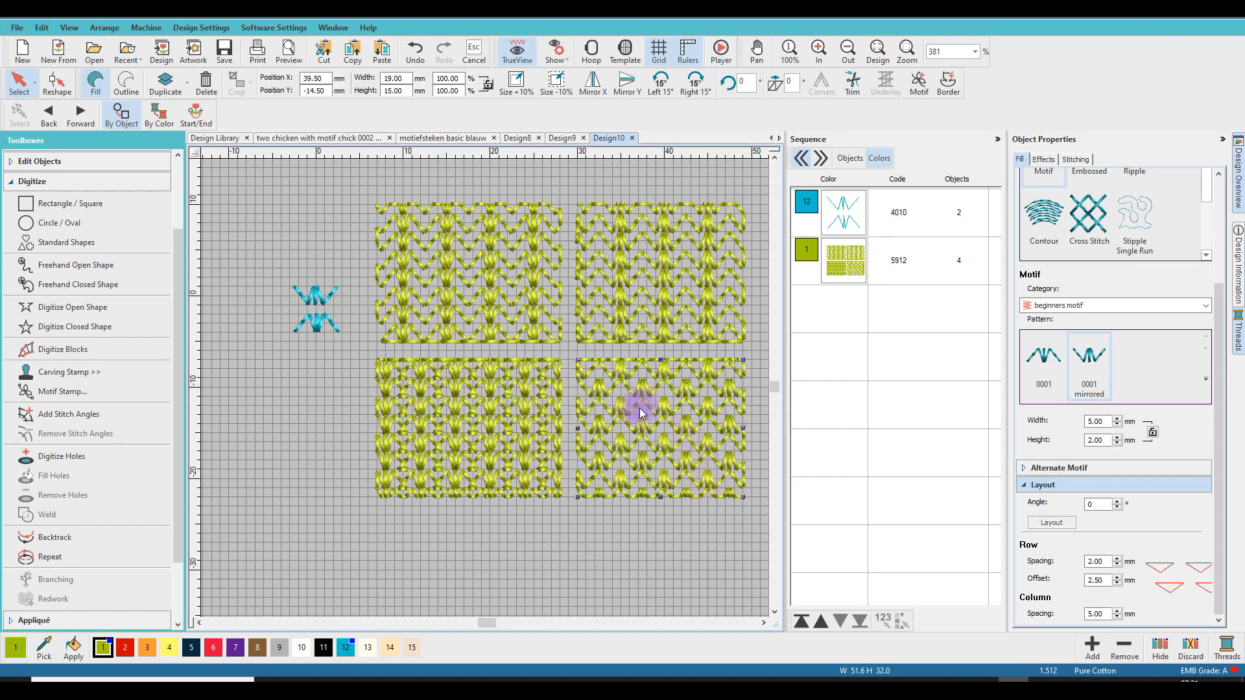
Step: Place a copy of the lower-right rectangle beside it to the right and set the copy's motif column spacing to 4 mm
{"action": "scroll", "coordinate": [646, 409], "scroll_direction": "down", "scroll_amount": 1}
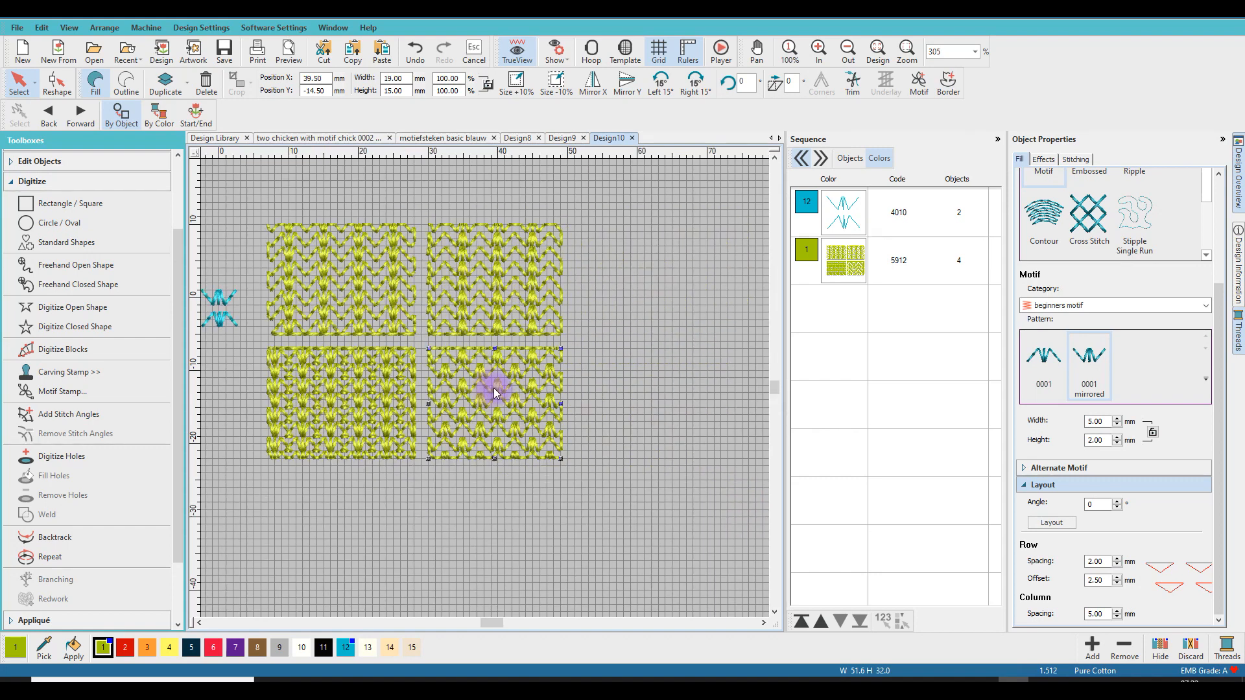
{"action": "left_click_drag", "start_coordinate": [500, 388], "coordinate": [648, 387]}
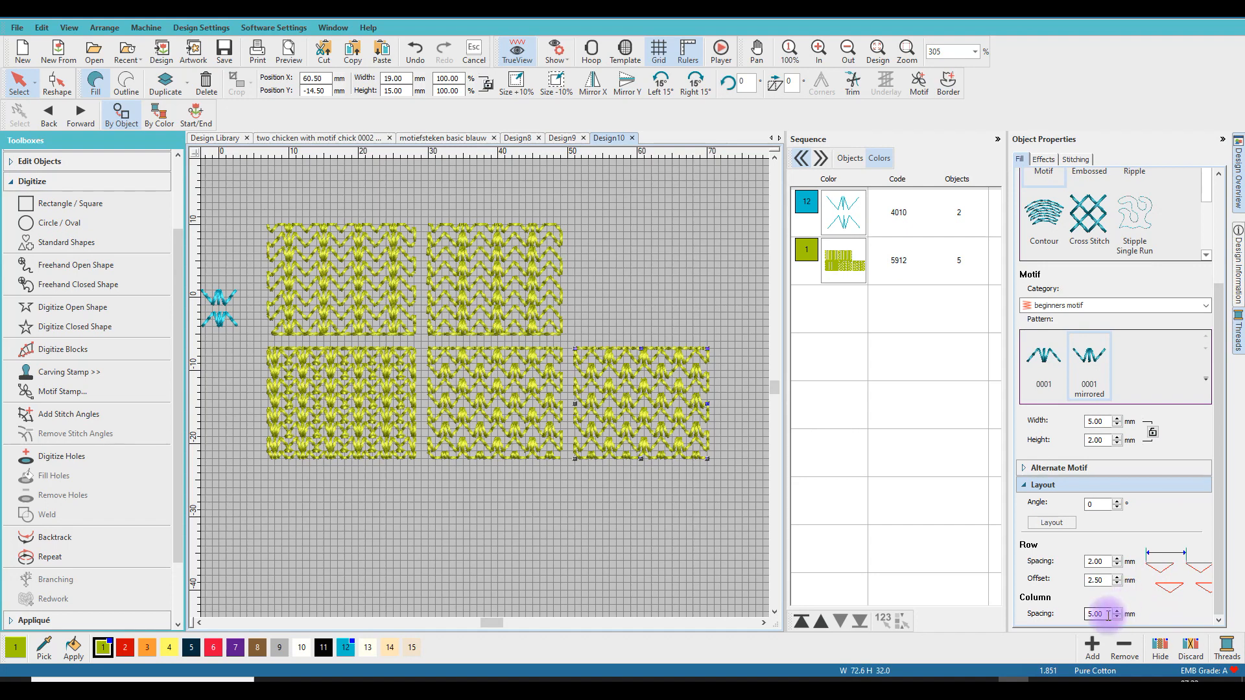
{"action": "left_click_drag", "start_coordinate": [1105, 616], "coordinate": [1087, 616]}
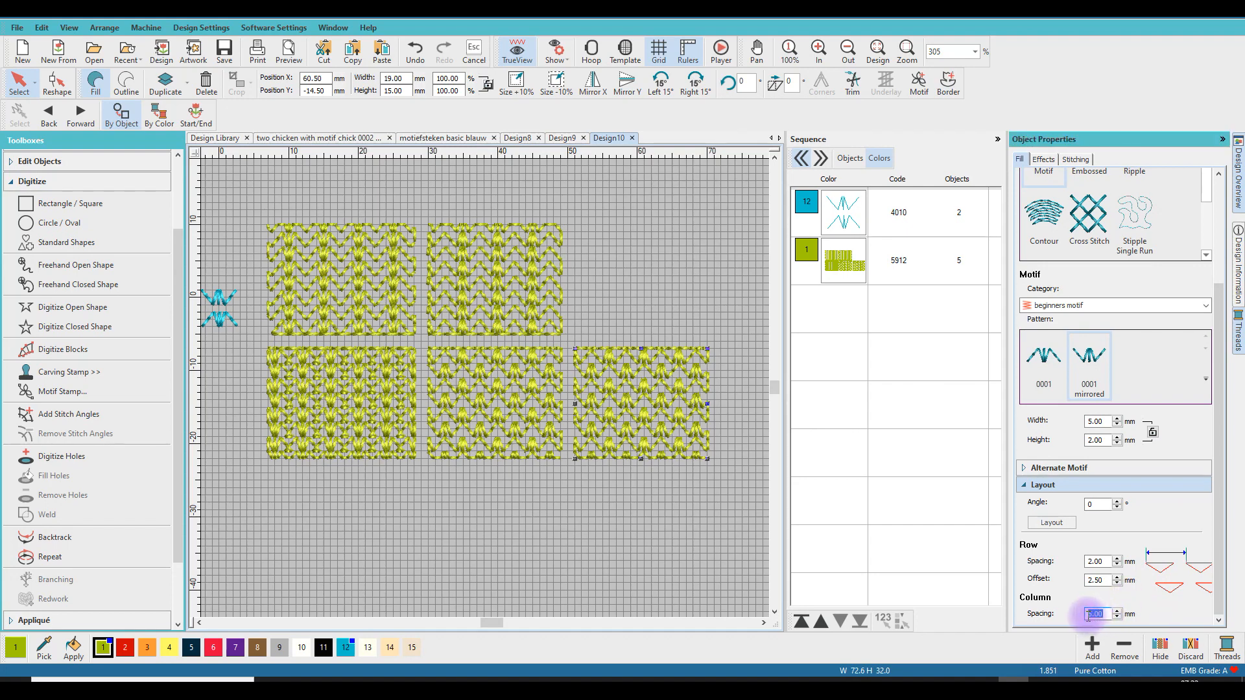
{"action": "type", "text": "4"}
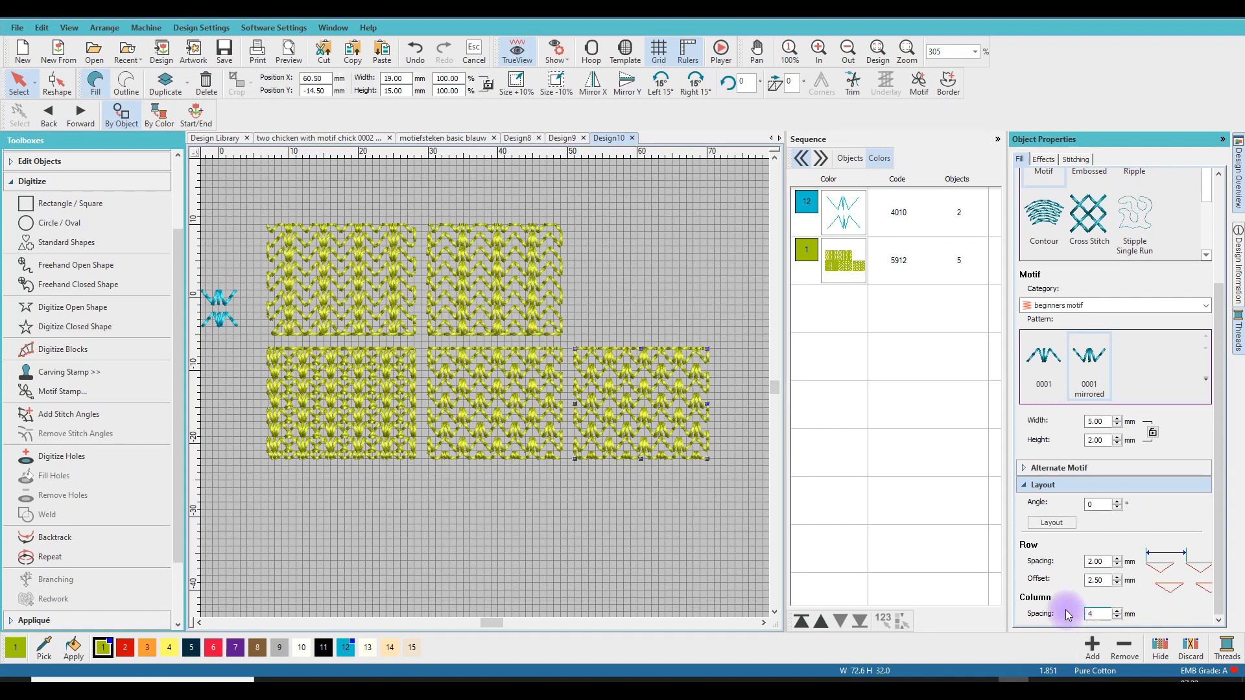
{"action": "key", "text": "Return"}
{"action": "scroll", "coordinate": [565, 398], "scroll_direction": "up", "scroll_amount": 2}
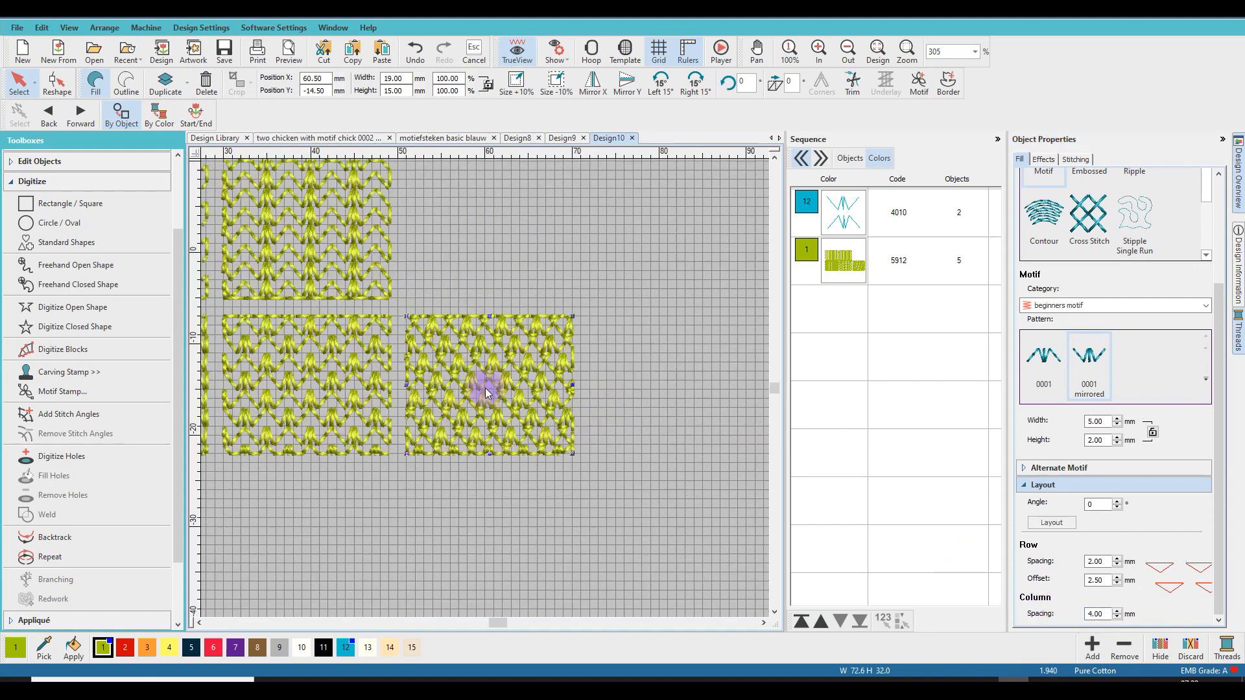
{"action": "scroll", "coordinate": [464, 380], "scroll_direction": "down", "scroll_amount": 2}
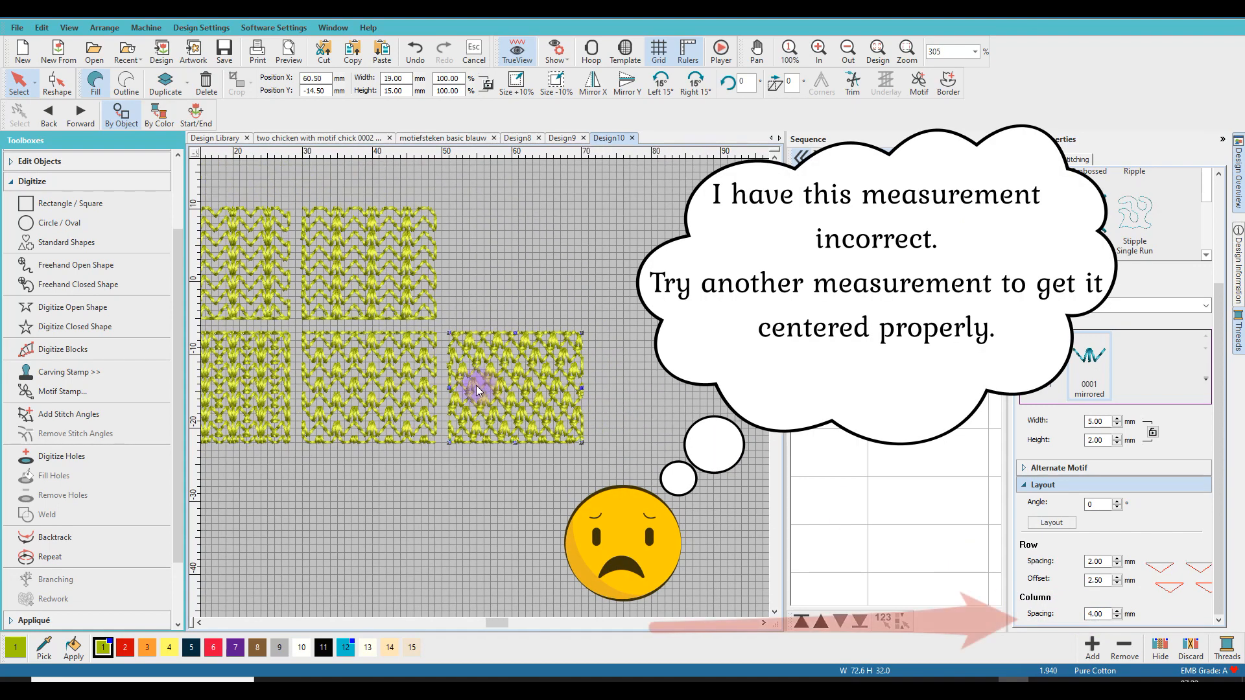
Step: Move the copied rectangle below the second-row right rectangle and set its motif column spacing to 3 mm
{"action": "left_click_drag", "start_coordinate": [476, 385], "coordinate": [344, 508]}
{"action": "scroll", "coordinate": [487, 384], "scroll_direction": "up", "scroll_amount": 2}
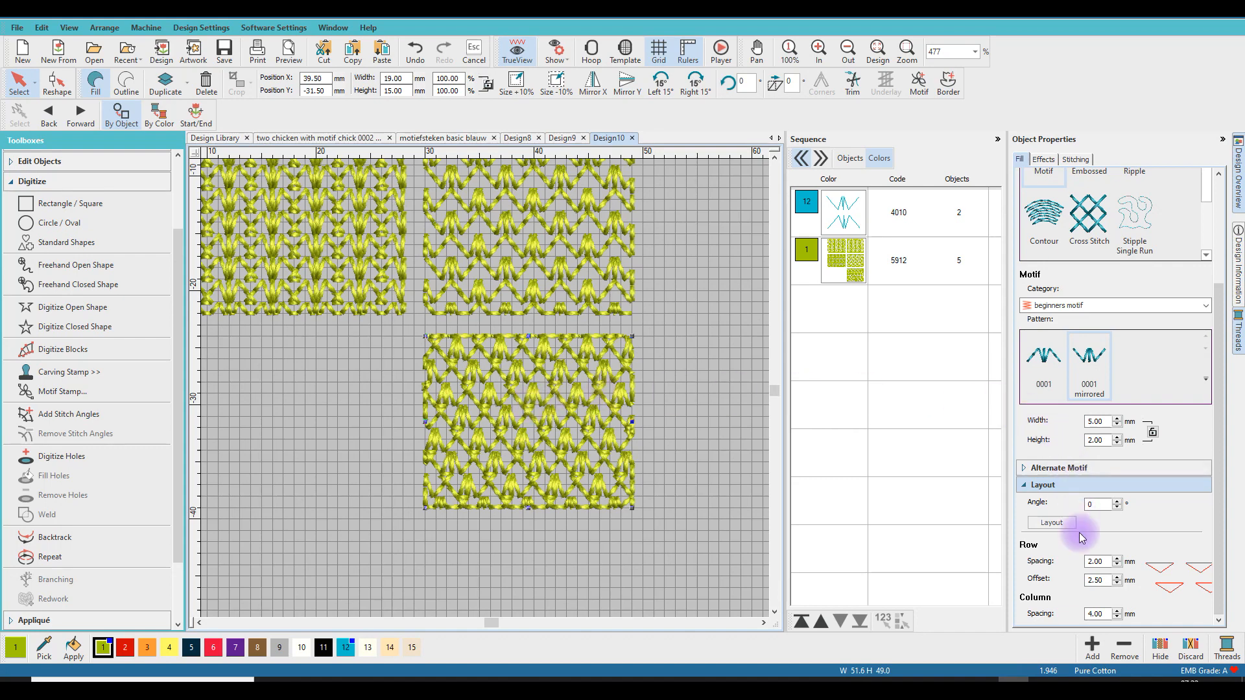
{"action": "double_click", "coordinate": [1095, 614]}
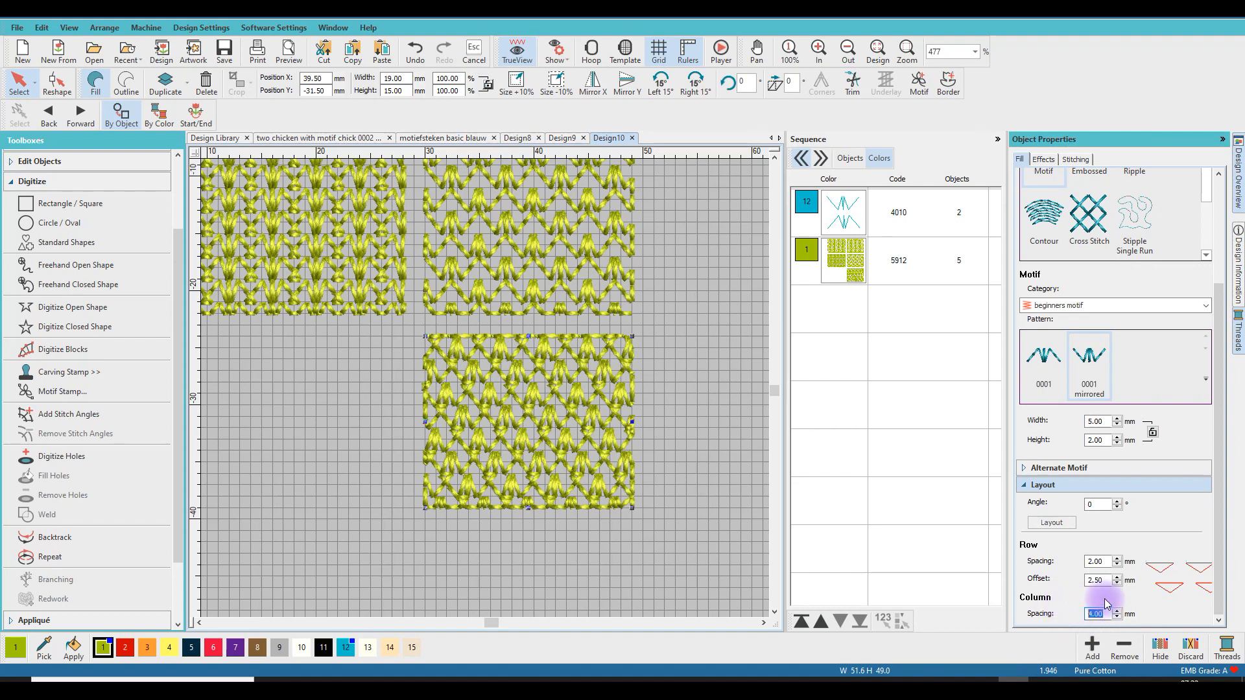
{"action": "type", "text": "3"}
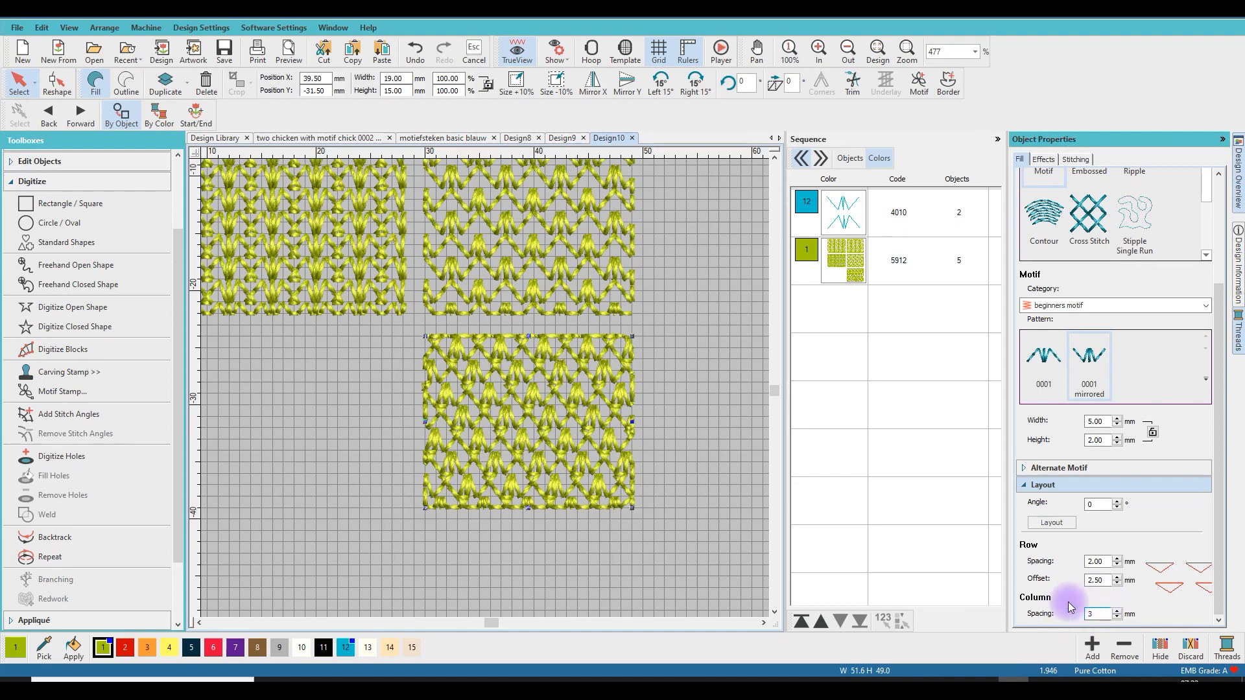
{"action": "key", "text": "Return"}
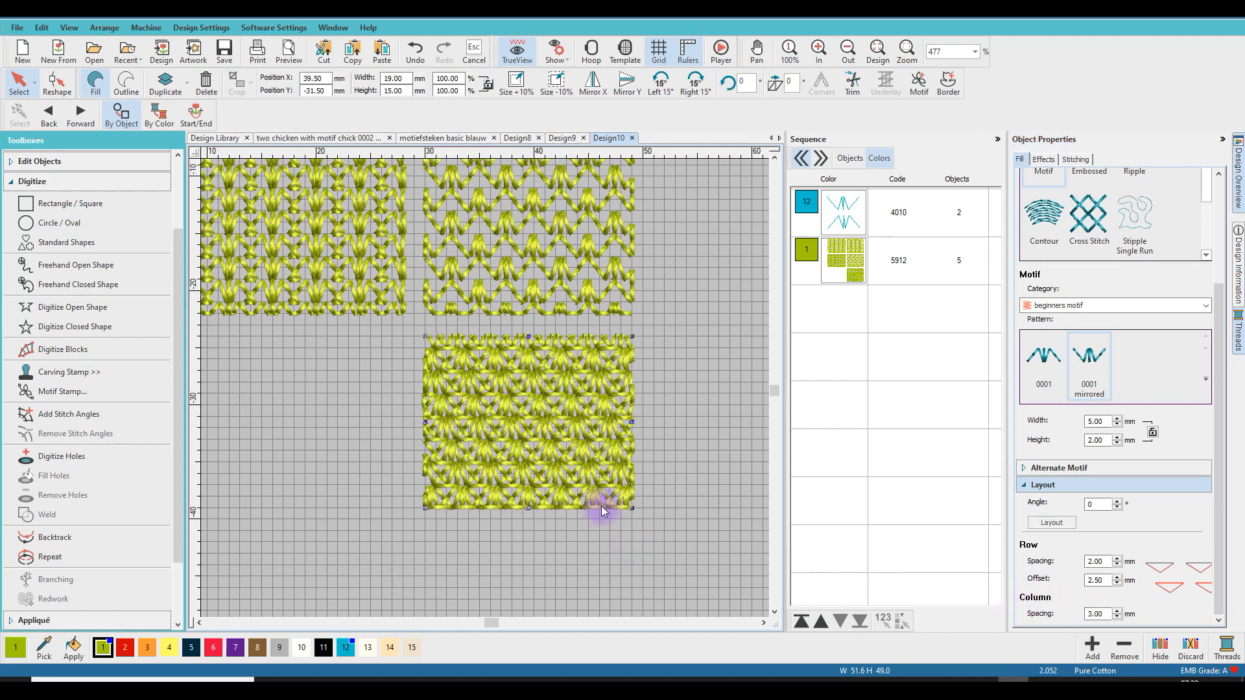
{"action": "scroll", "coordinate": [485, 388], "scroll_direction": "up", "scroll_amount": 2}
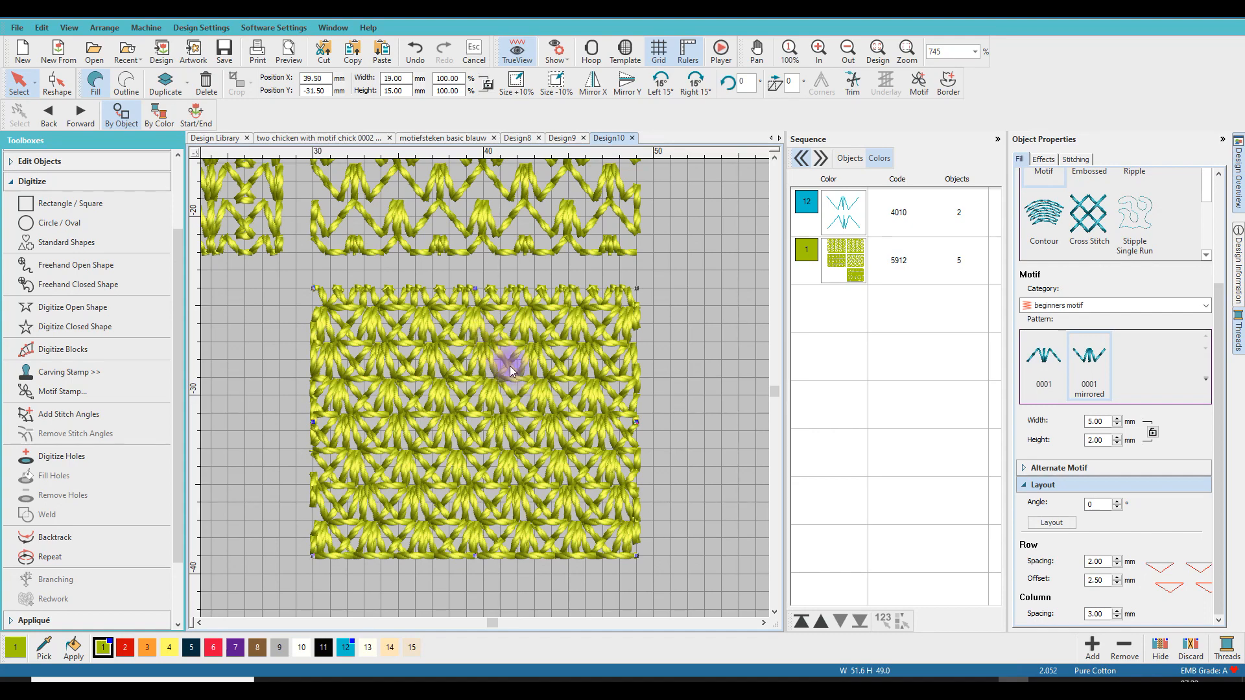
{"action": "scroll", "coordinate": [504, 366], "scroll_direction": "down", "scroll_amount": 3}
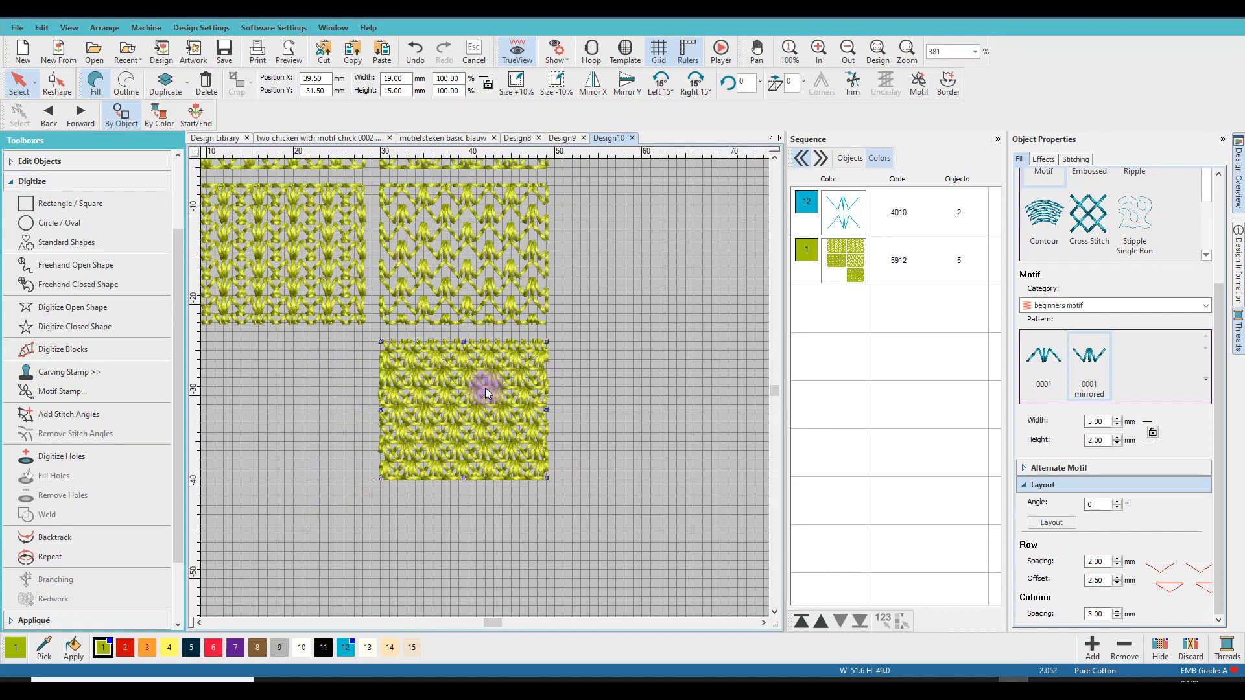
{"action": "scroll", "coordinate": [485, 388], "scroll_direction": "down", "scroll_amount": 1}
{"action": "scroll", "coordinate": [488, 375], "scroll_direction": "down", "scroll_amount": 1}
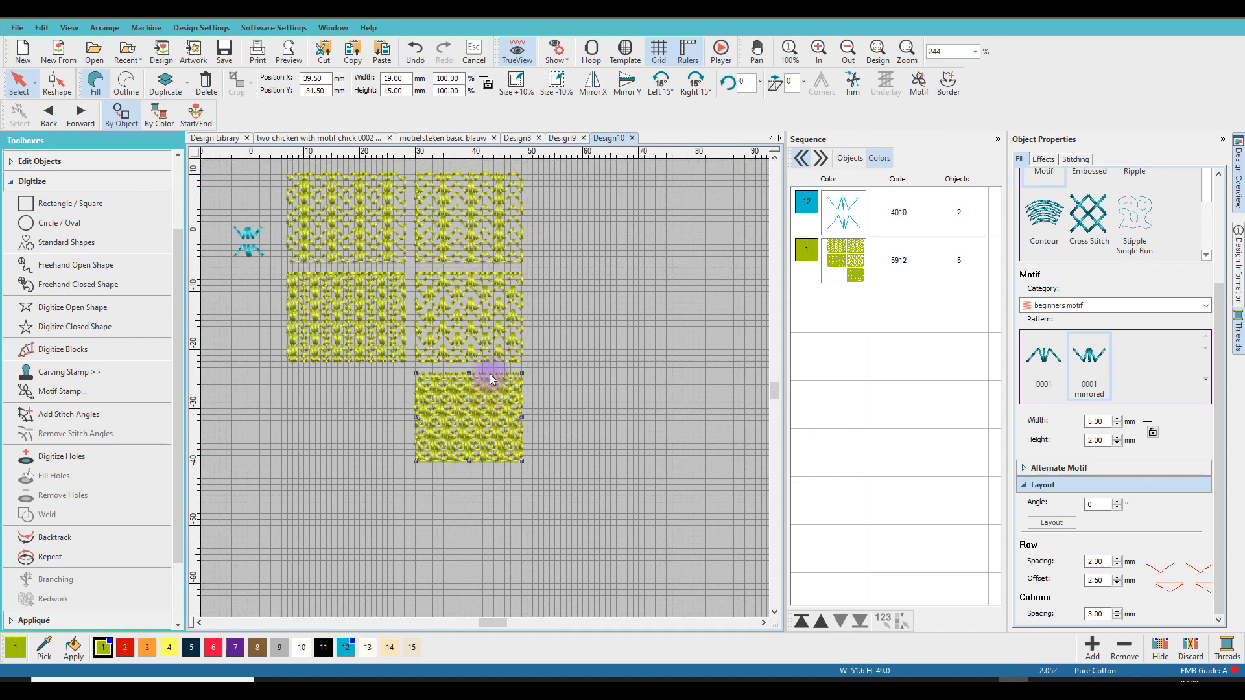
Step: Select the three right-column rectangles one after another and compare their motif fills and layout settings
{"action": "left_click", "coordinate": [472, 214]}
{"action": "left_click", "coordinate": [457, 295]}
{"action": "left_click", "coordinate": [454, 396]}
{"action": "scroll", "coordinate": [485, 388], "scroll_direction": "up", "scroll_amount": 2}
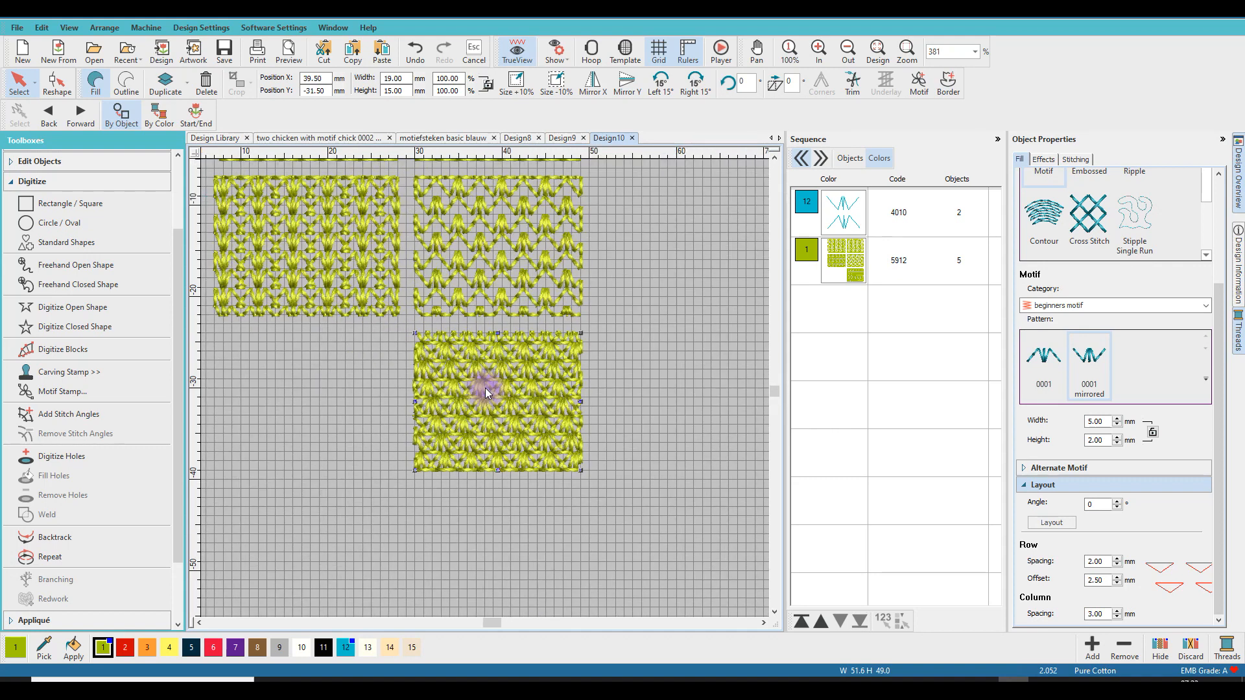
{"action": "scroll", "coordinate": [485, 388], "scroll_direction": "down", "scroll_amount": 2}
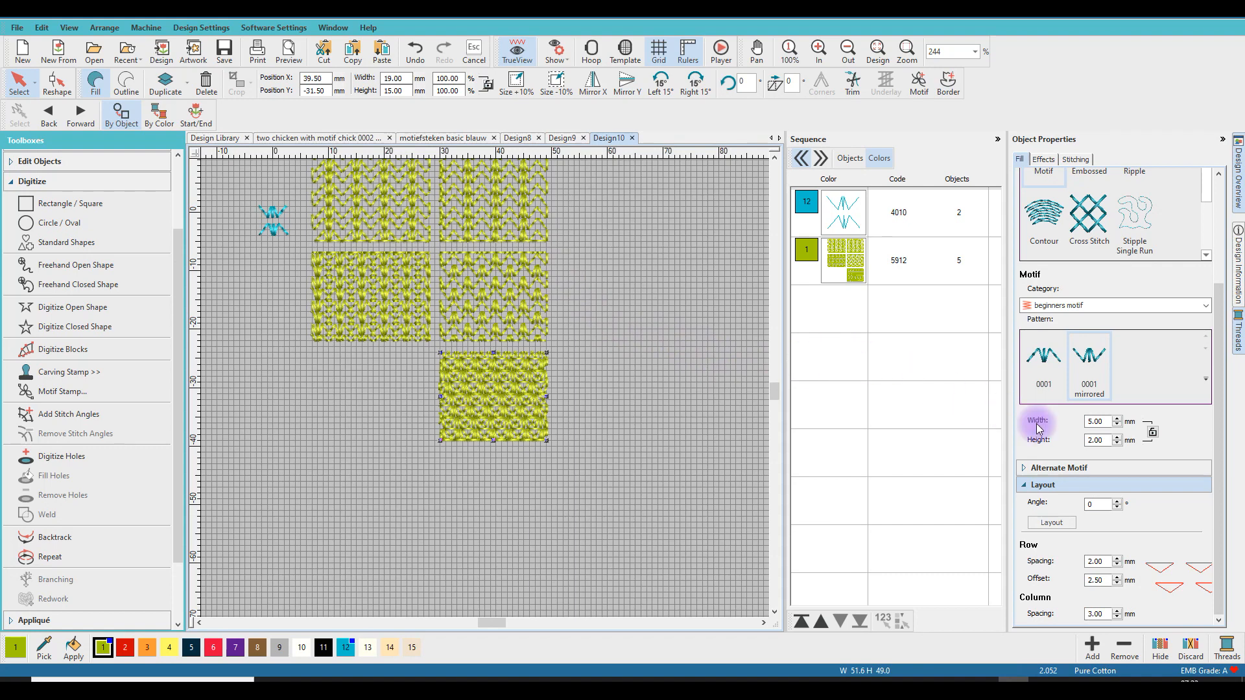
{"action": "left_click_drag", "start_coordinate": [1220, 493], "coordinate": [1218, 485]}
Step: Copy the second-row left rectangle directly below itself and set the copy's motif layout angle to 45°
{"action": "scroll", "coordinate": [539, 360], "scroll_direction": "down", "scroll_amount": 1}
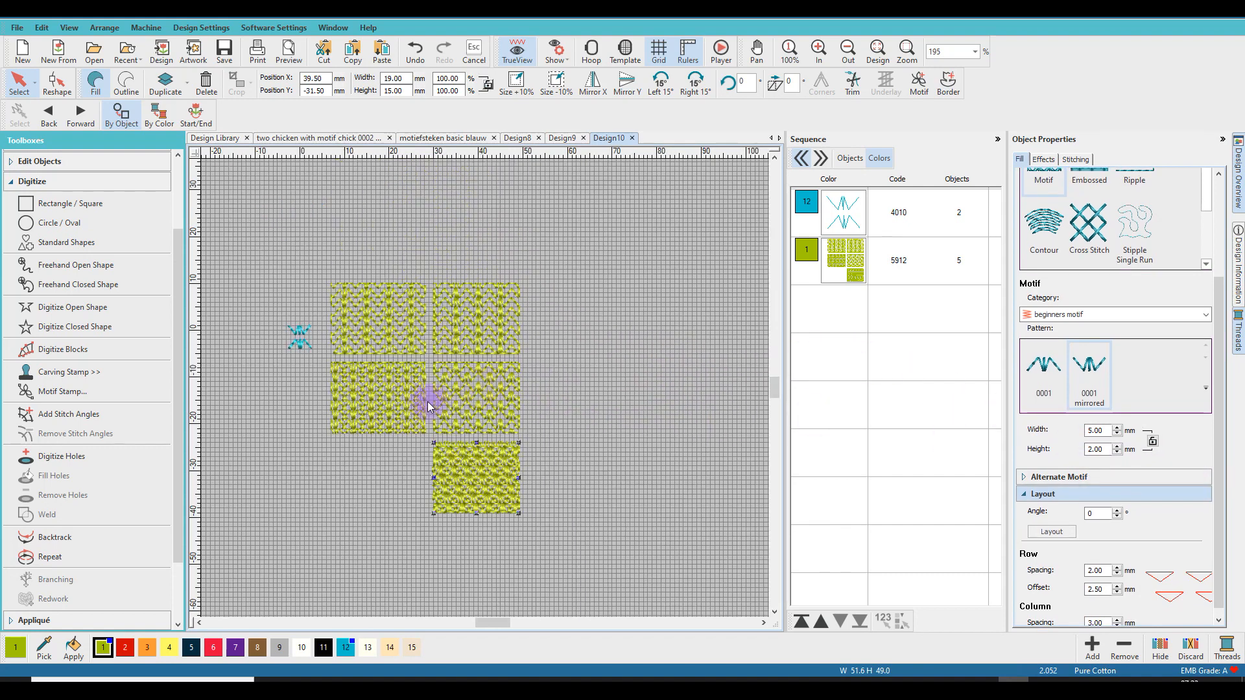
{"action": "left_click_drag", "start_coordinate": [388, 390], "coordinate": [380, 480]}
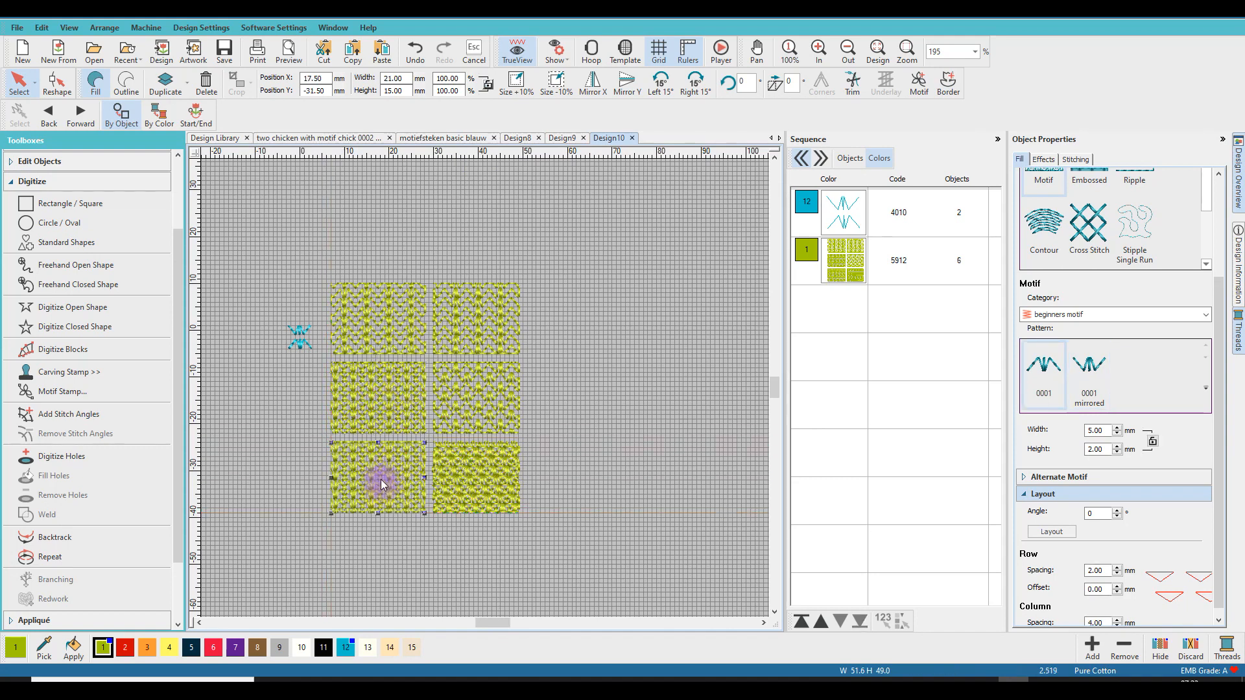
{"action": "scroll", "coordinate": [485, 388], "scroll_direction": "up", "scroll_amount": 5}
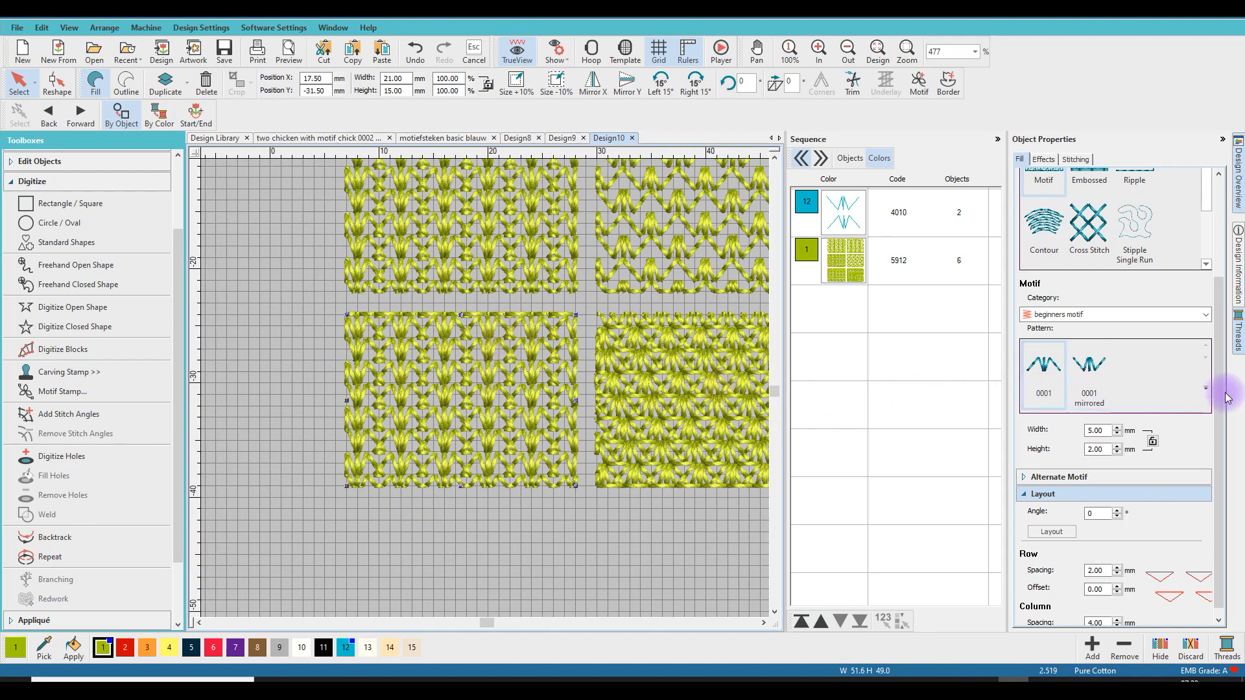
{"action": "double_click", "coordinate": [1096, 514]}
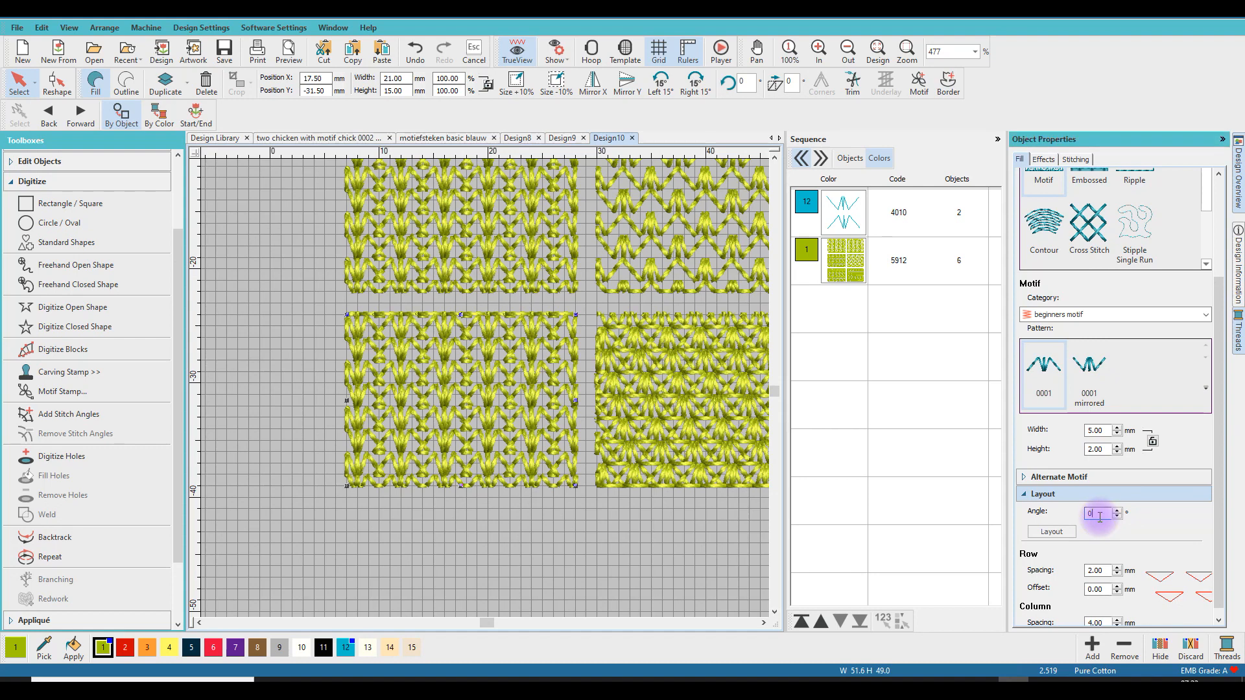
{"action": "type", "text": "45"}
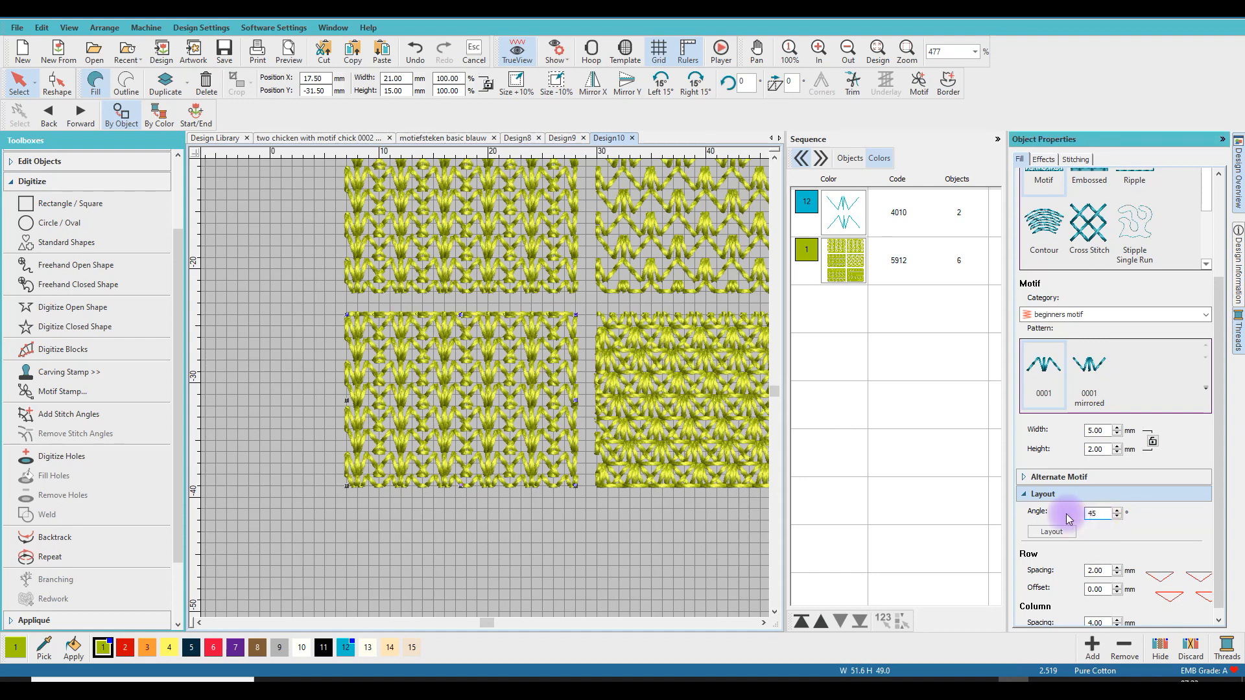
{"action": "key", "text": "Return"}
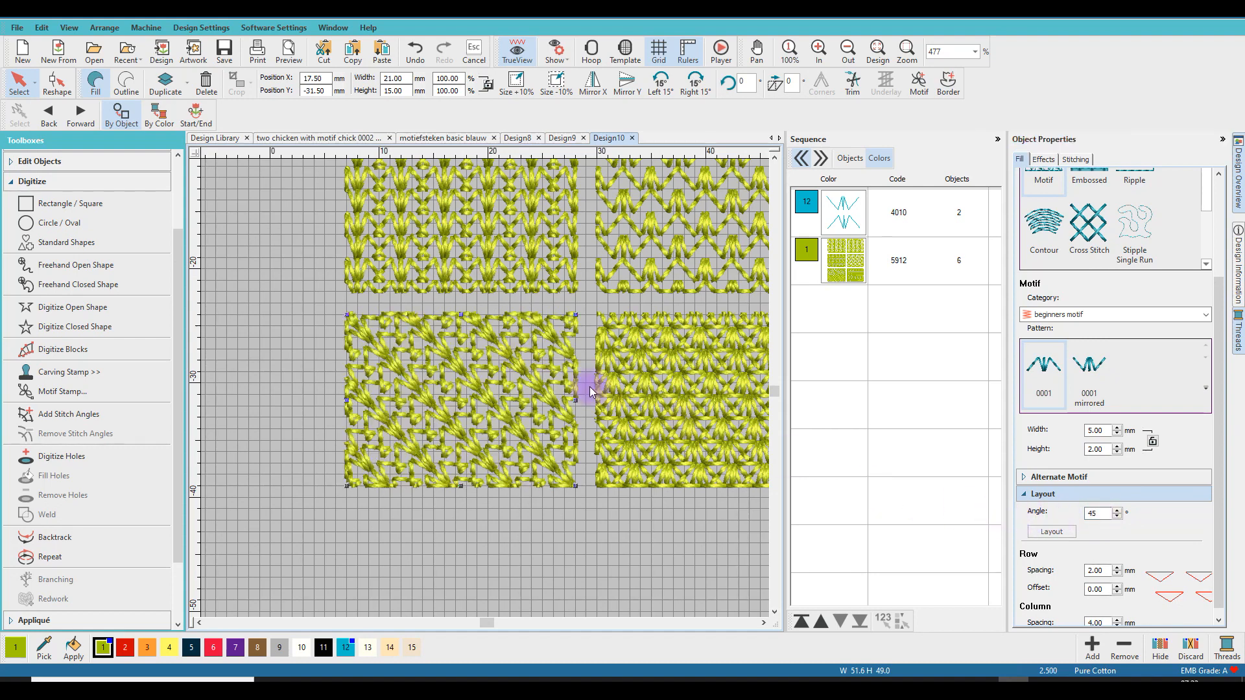
Step: Copy the third-row left rectangle directly below itself and set the copy's motif layout angle to 90°
{"action": "scroll", "coordinate": [487, 390], "scroll_direction": "down", "scroll_amount": 2}
{"action": "left_click_drag", "start_coordinate": [445, 391], "coordinate": [442, 517]}
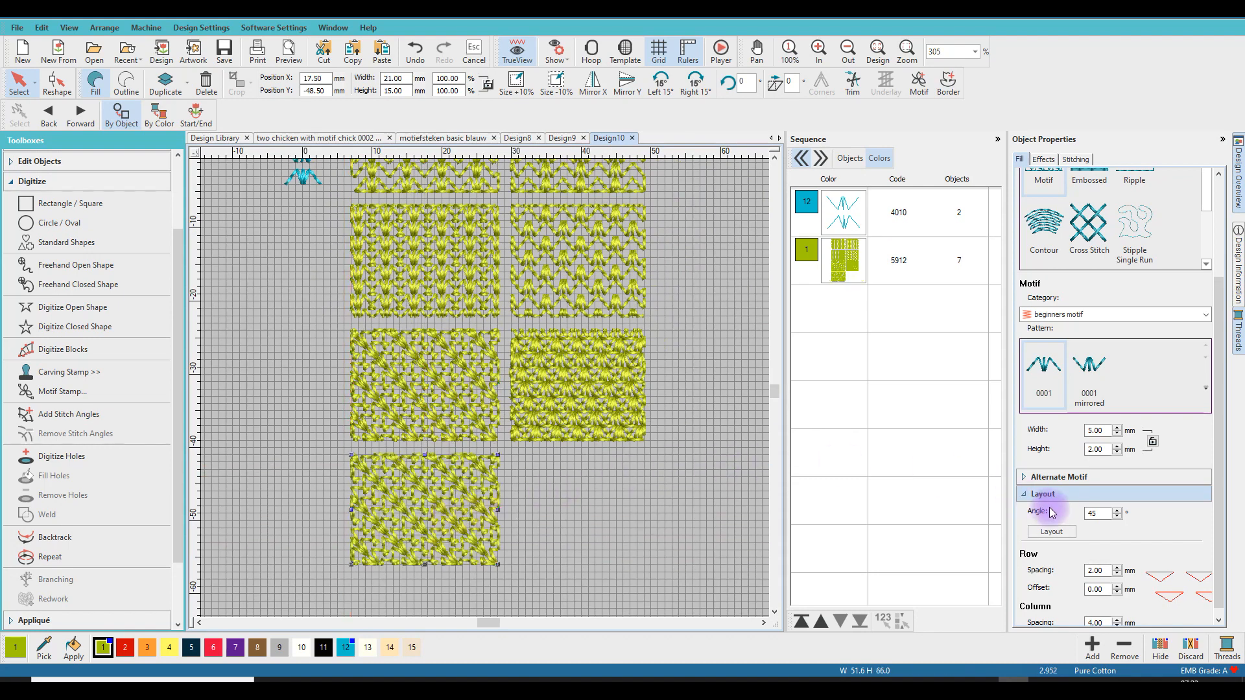
{"action": "double_click", "coordinate": [1098, 513]}
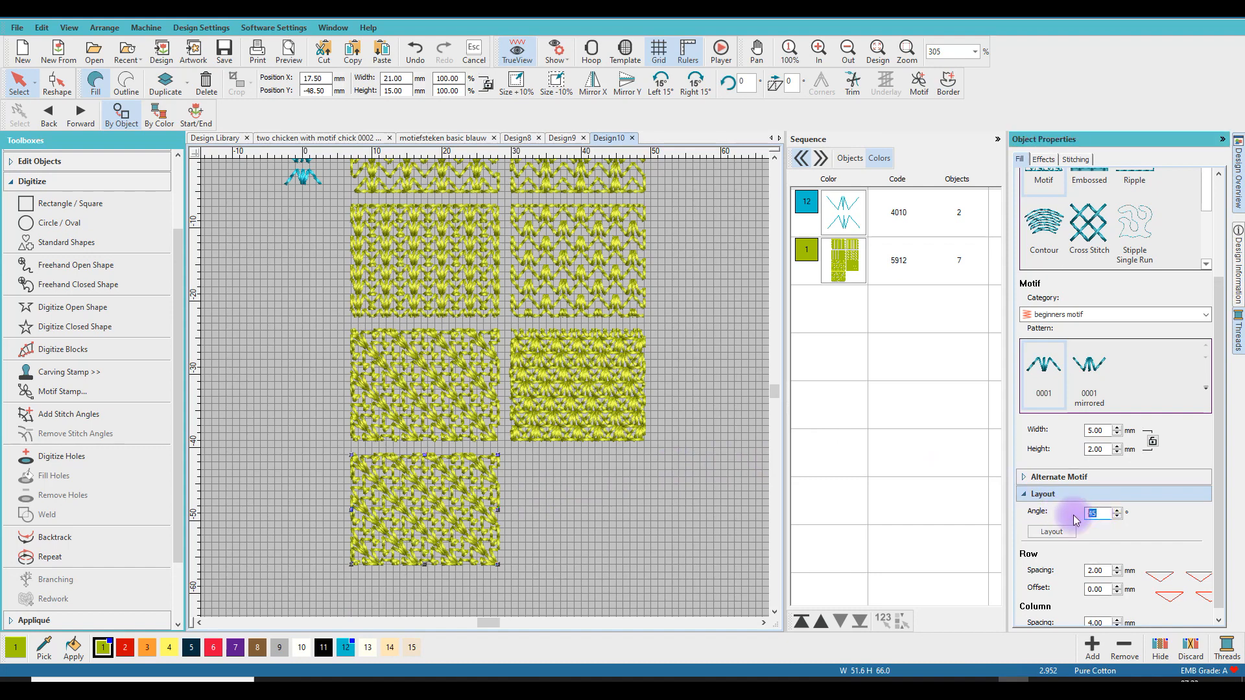
{"action": "type", "text": "90"}
{"action": "key", "text": "Return"}
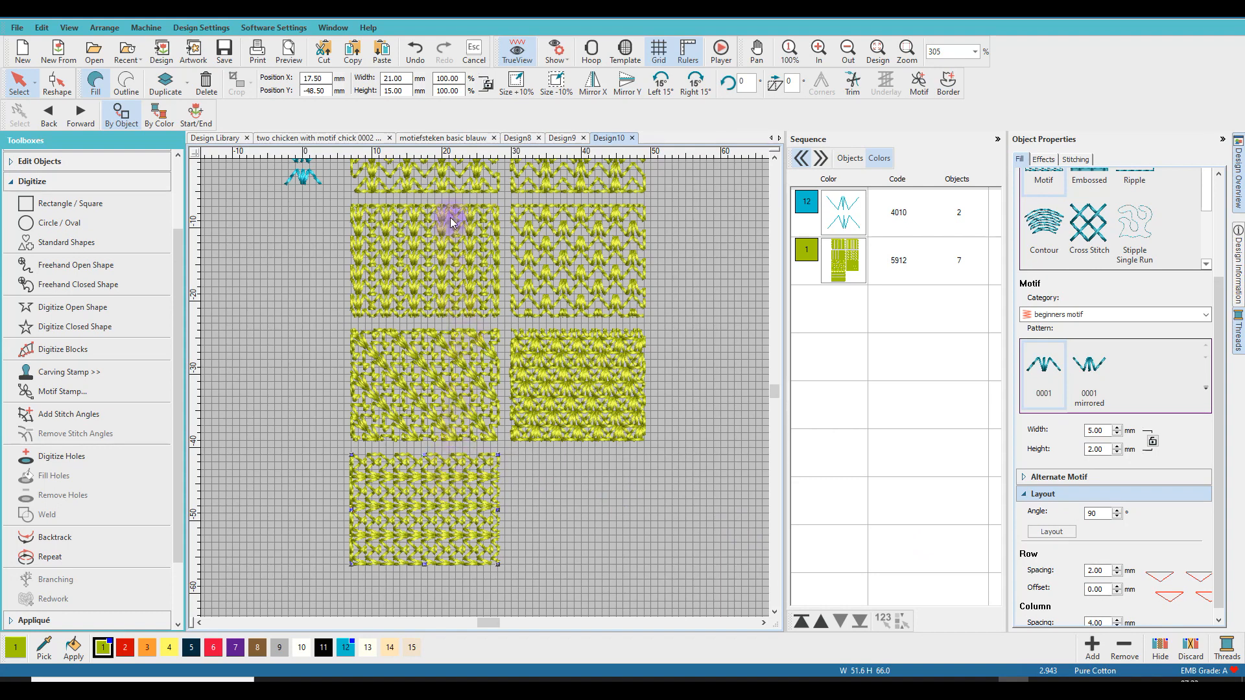
Step: Copy the second-row right rectangle into the empty fourth-row spot, set its motif angle to 45°, and deselect it after inspecting the fill
{"action": "scroll", "coordinate": [452, 223], "scroll_direction": "down", "scroll_amount": 1}
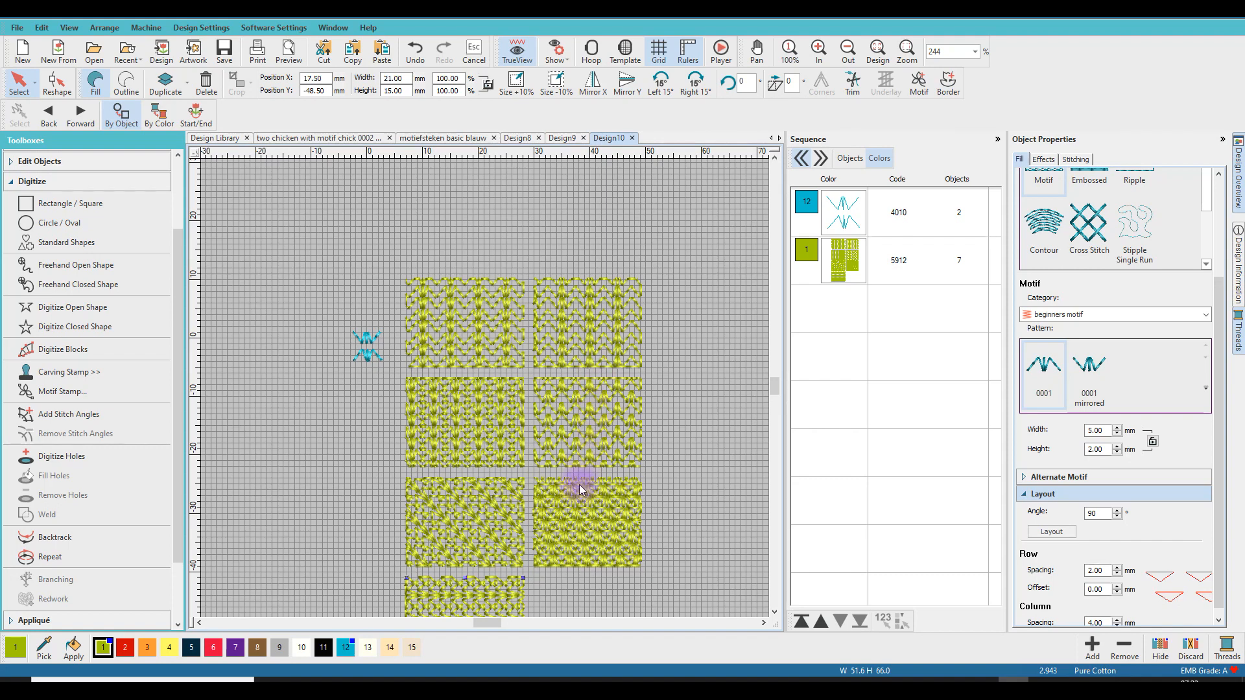
{"action": "left_click", "coordinate": [774, 613]}
{"action": "left_click", "coordinate": [774, 613]}
{"action": "left_click", "coordinate": [774, 613]}
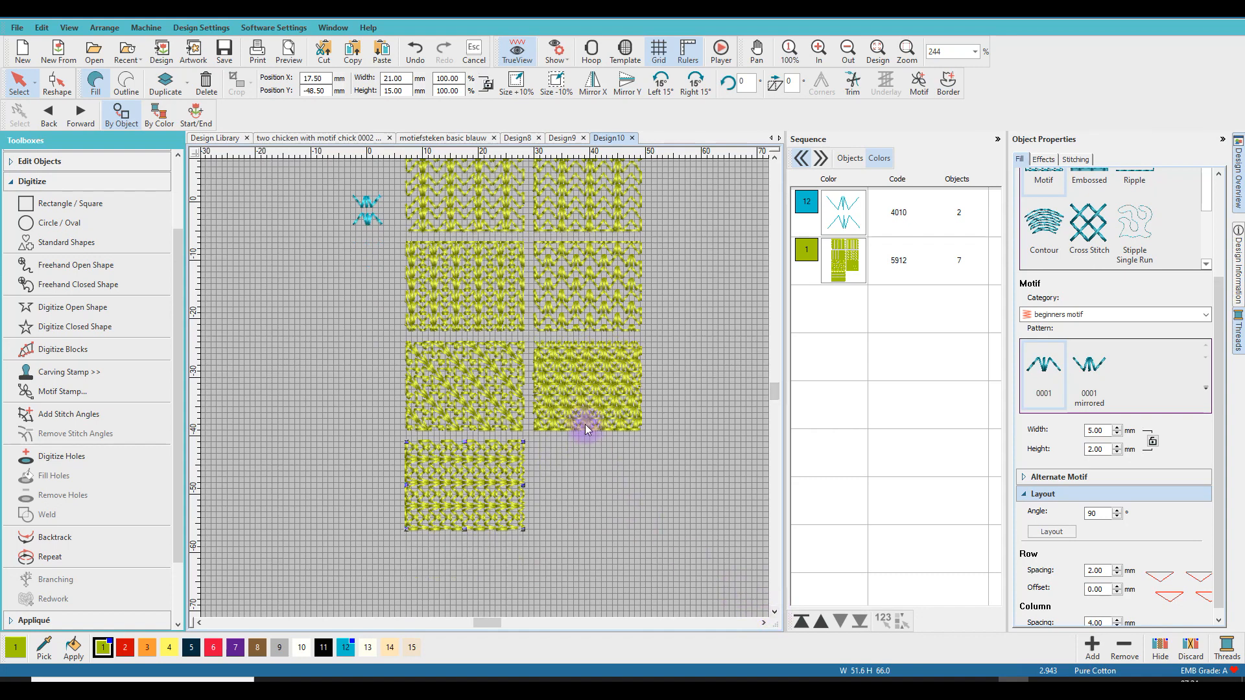
{"action": "left_click", "coordinate": [581, 290]}
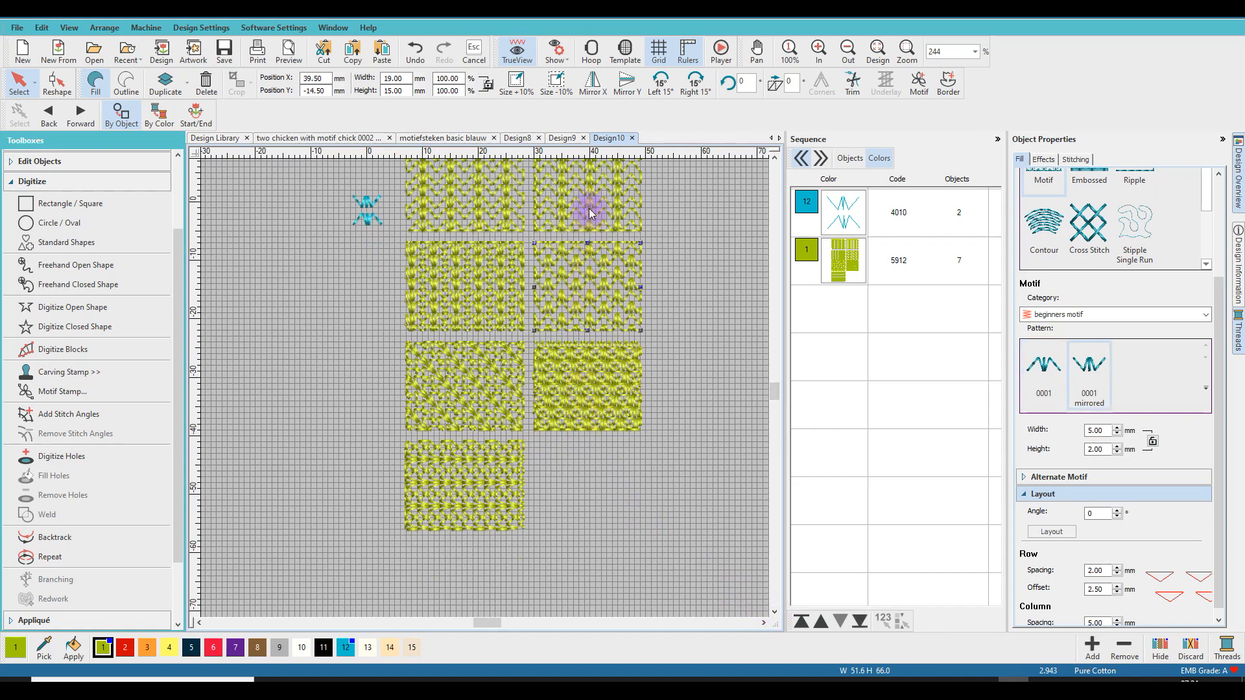
{"action": "left_click_drag", "start_coordinate": [584, 271], "coordinate": [581, 473]}
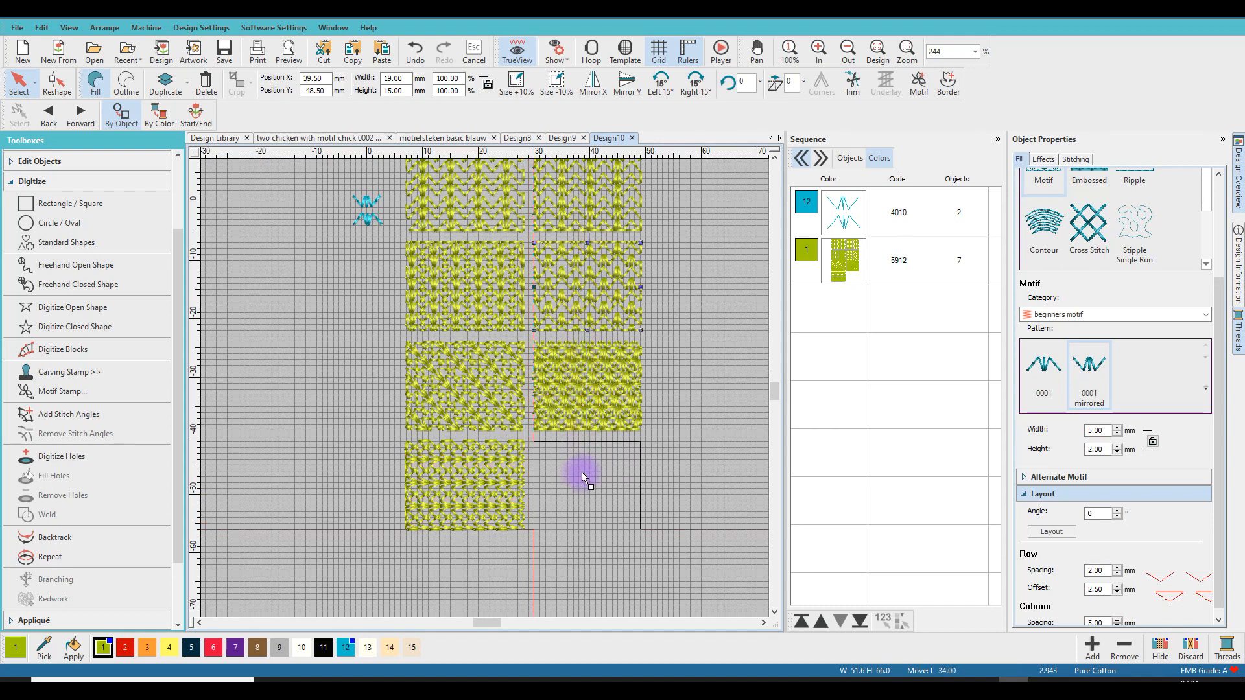
{"action": "left_click", "coordinate": [1098, 513]}
{"action": "type", "text": "45"}
{"action": "key", "text": "Return"}
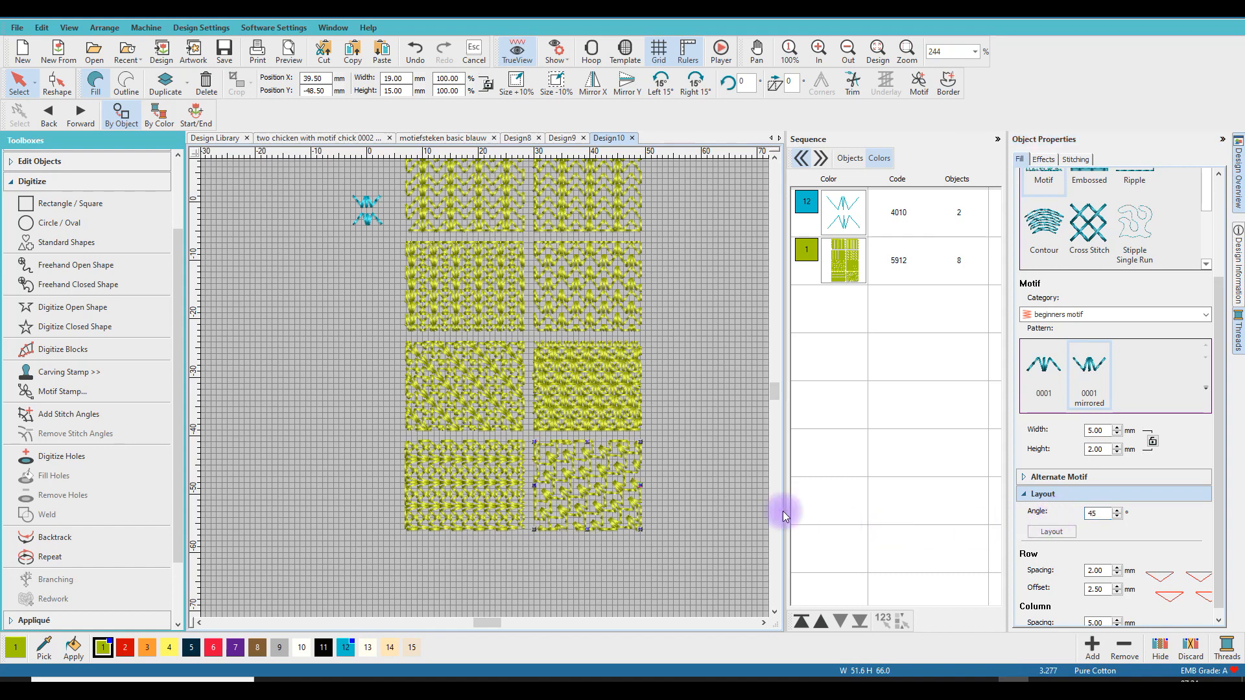
{"action": "scroll", "coordinate": [488, 388], "scroll_direction": "up", "scroll_amount": 2}
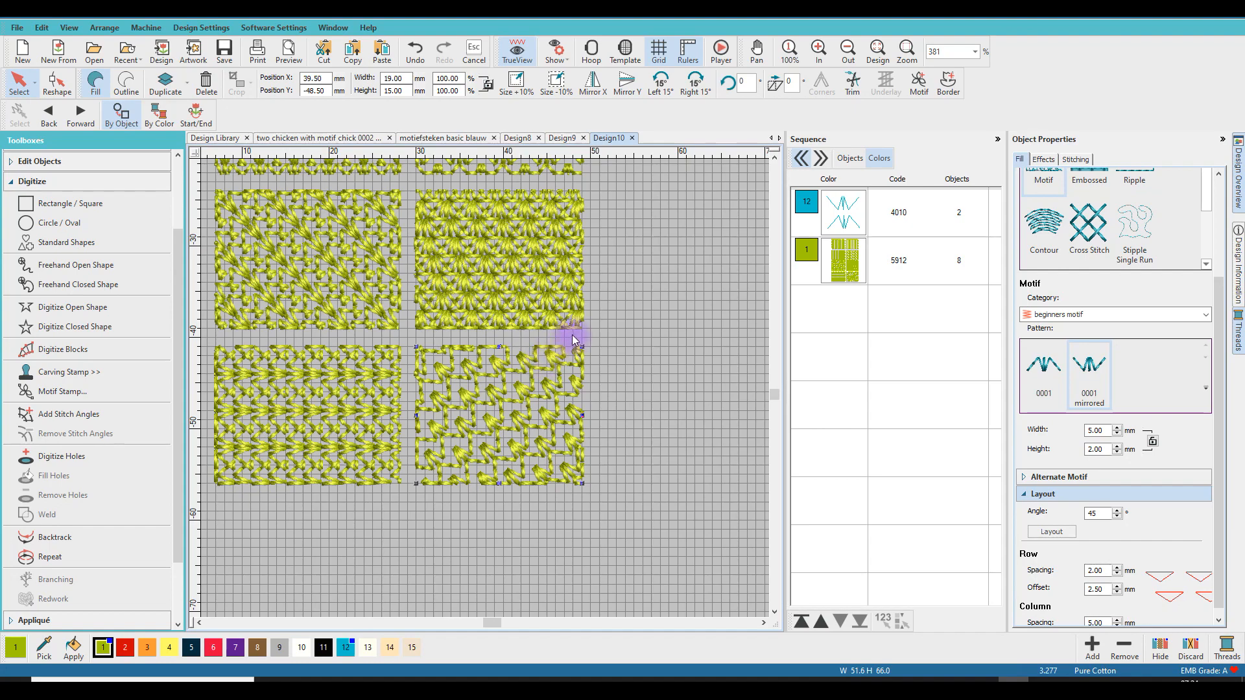
{"action": "scroll", "coordinate": [496, 372], "scroll_direction": "down", "scroll_amount": 3}
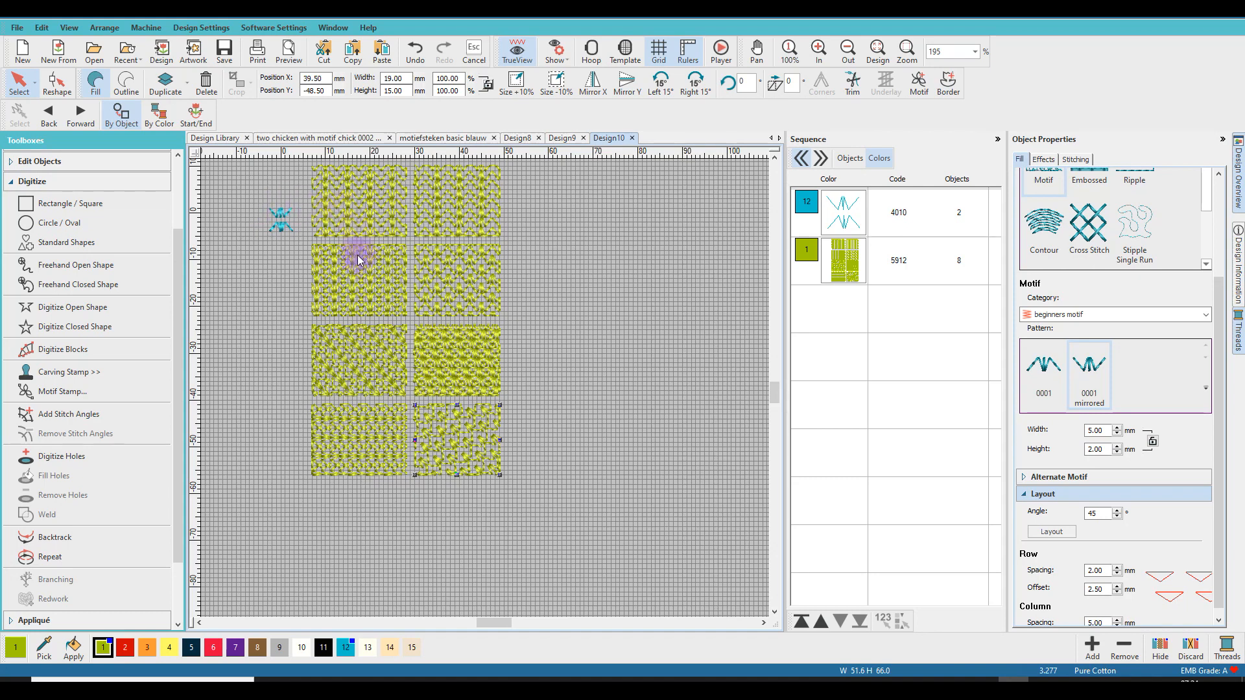
{"action": "left_click", "coordinate": [488, 503]}
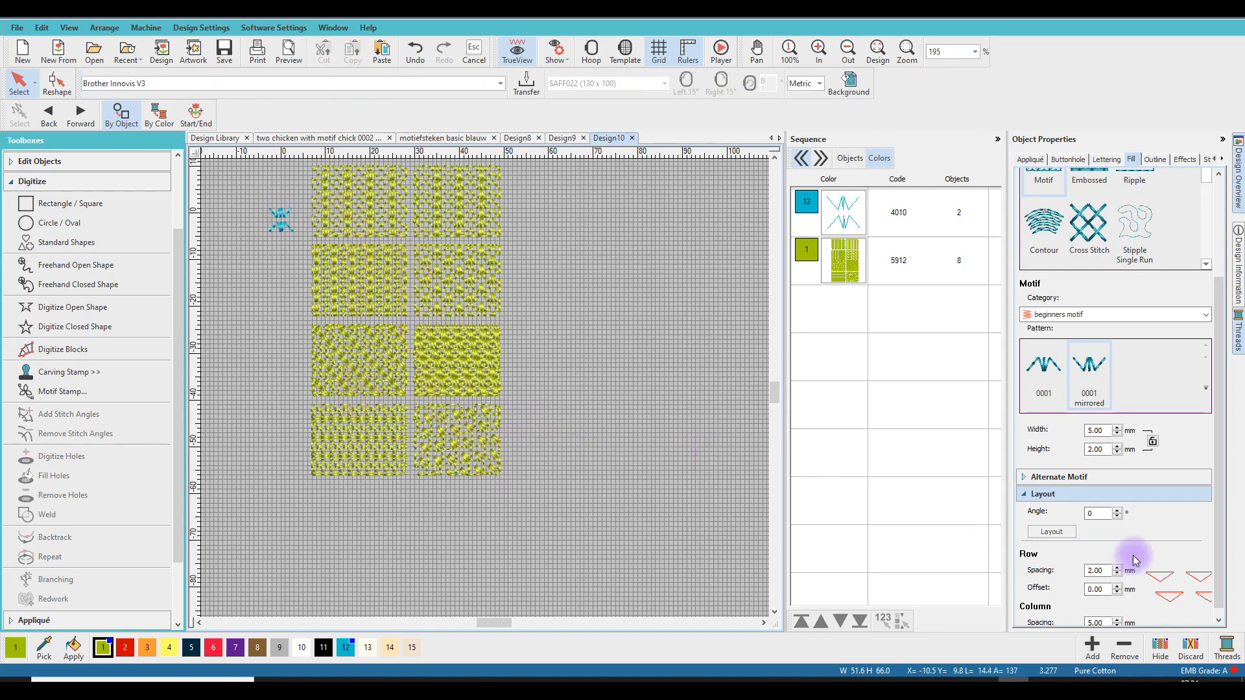
Step: Copy both fourth-row rectangles downward to form a fifth row
{"action": "left_click", "coordinate": [373, 437]}
{"action": "left_click_drag", "start_coordinate": [363, 443], "coordinate": [362, 527]}
{"action": "left_click", "coordinate": [441, 457]}
{"action": "left_click_drag", "start_coordinate": [442, 456], "coordinate": [449, 542]}
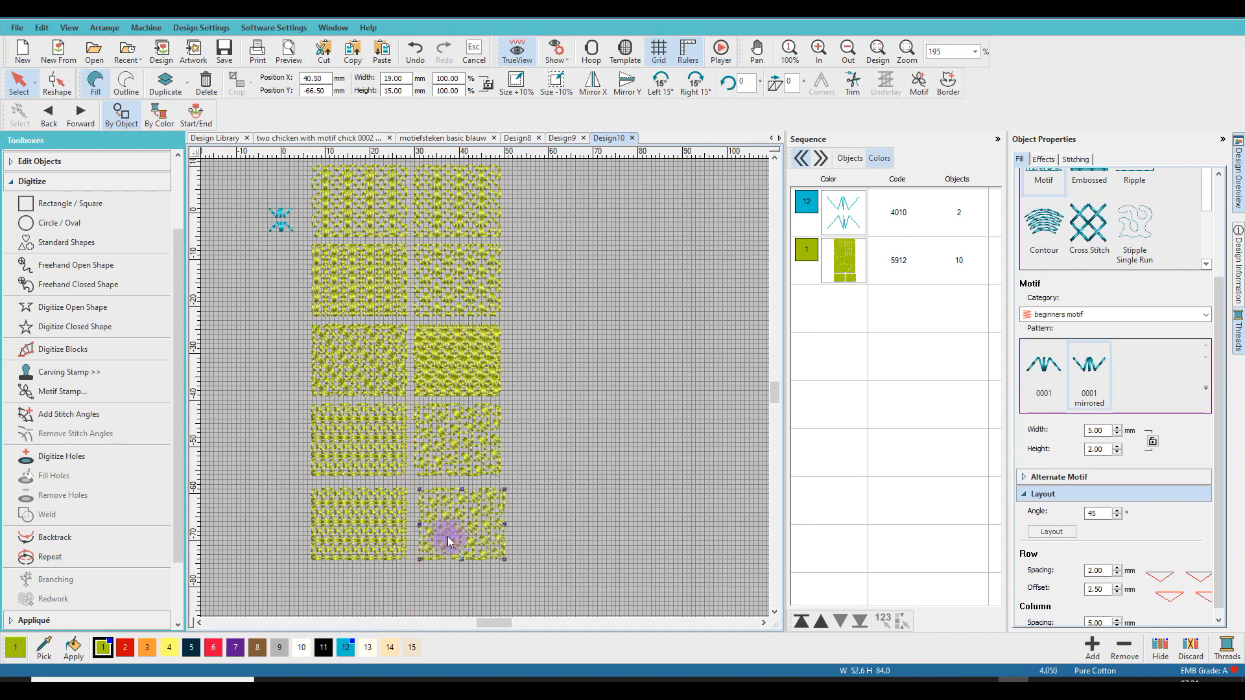
Step: Set the motif row spacing of the fifth-row right rectangle to 3 mm
{"action": "double_click", "coordinate": [1097, 571]}
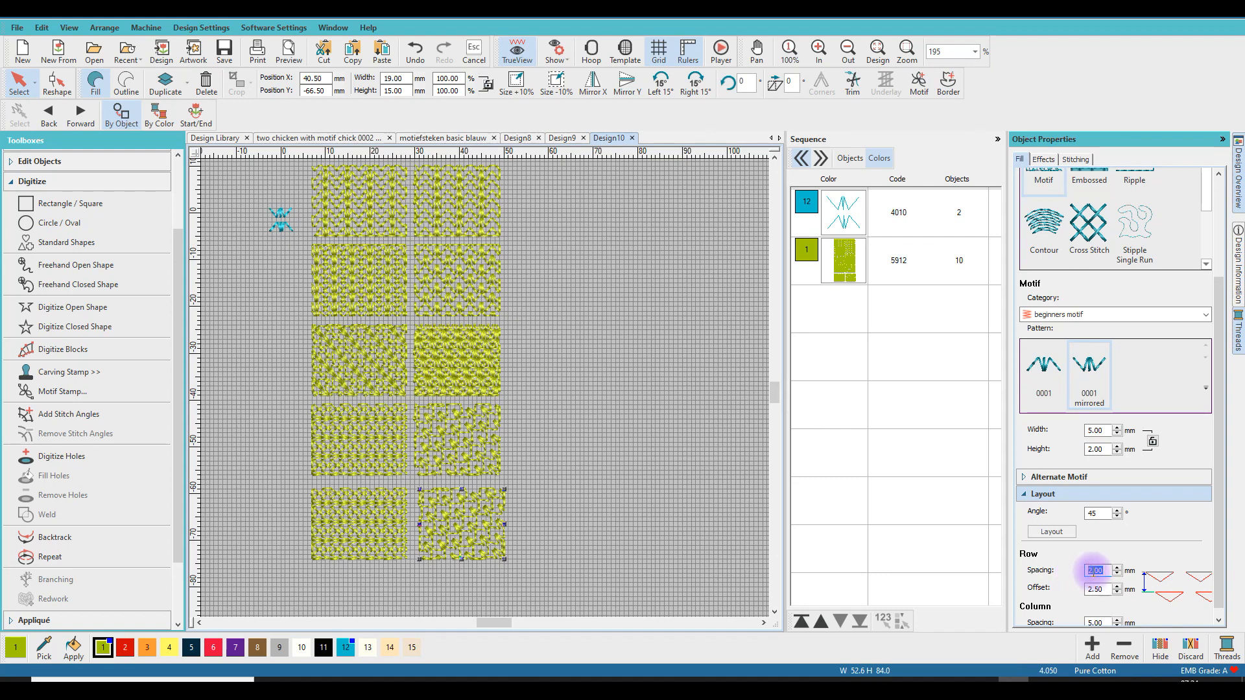
{"action": "type", "text": "3"}
{"action": "left_click", "coordinate": [476, 525]}
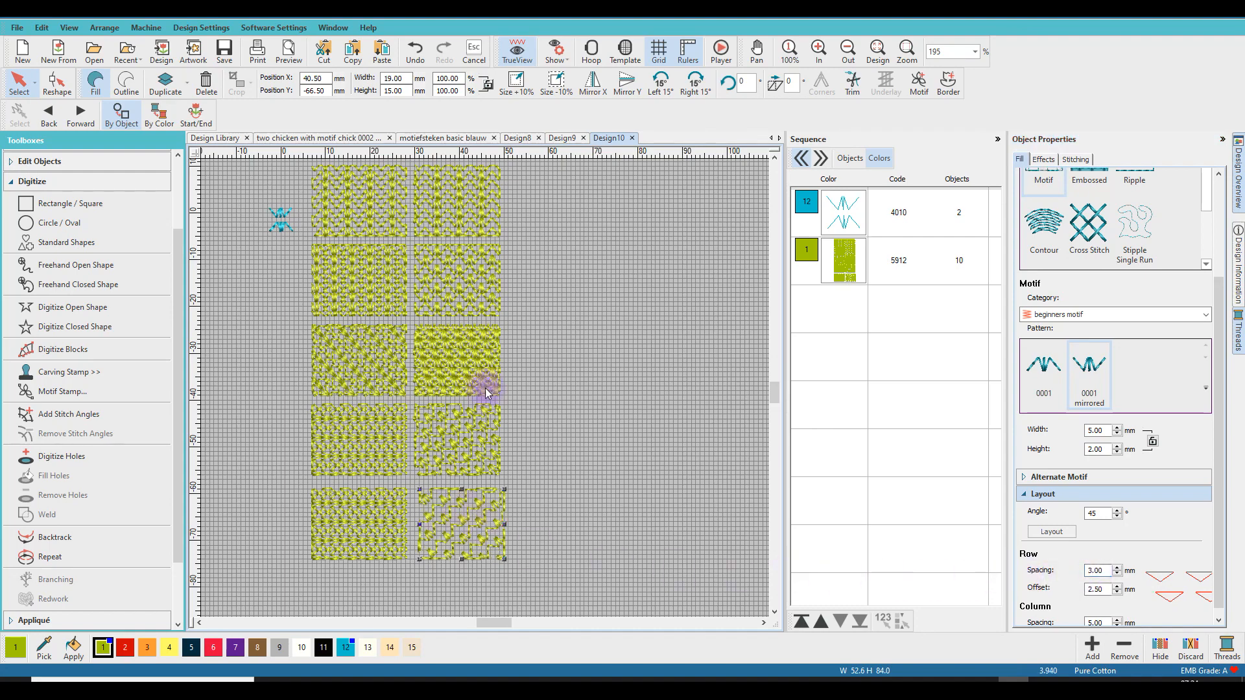
Step: Set the motif row spacing of the fifth-row left rectangle to 3 mm and inspect the fill
{"action": "scroll", "coordinate": [485, 388], "scroll_direction": "up", "scroll_amount": 3}
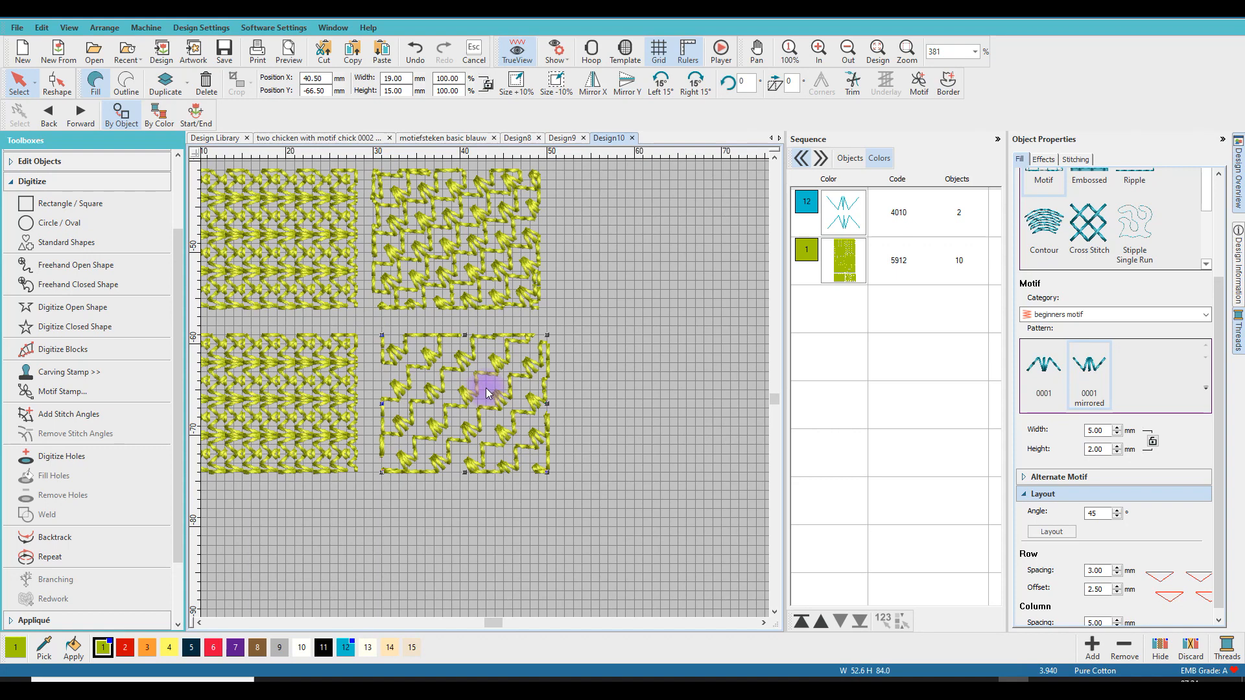
{"action": "scroll", "coordinate": [485, 388], "scroll_direction": "down", "scroll_amount": 2}
{"action": "left_click", "coordinate": [350, 398]}
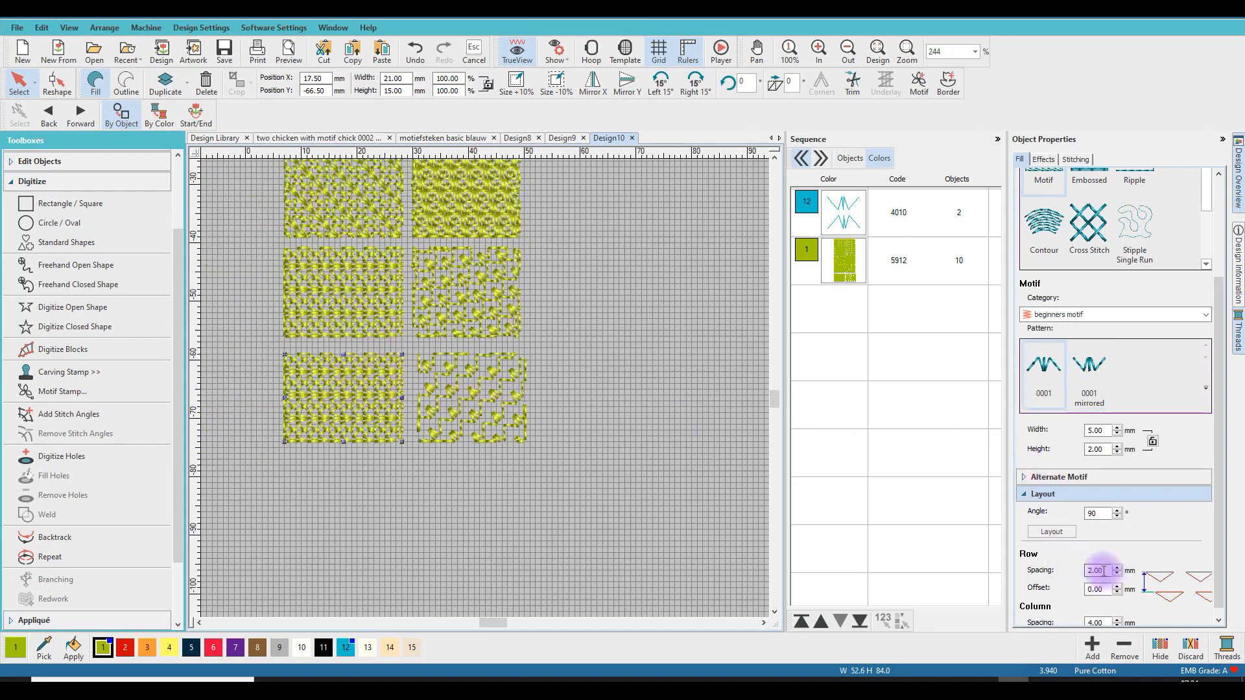
{"action": "left_click_drag", "start_coordinate": [1106, 573], "coordinate": [1076, 573]}
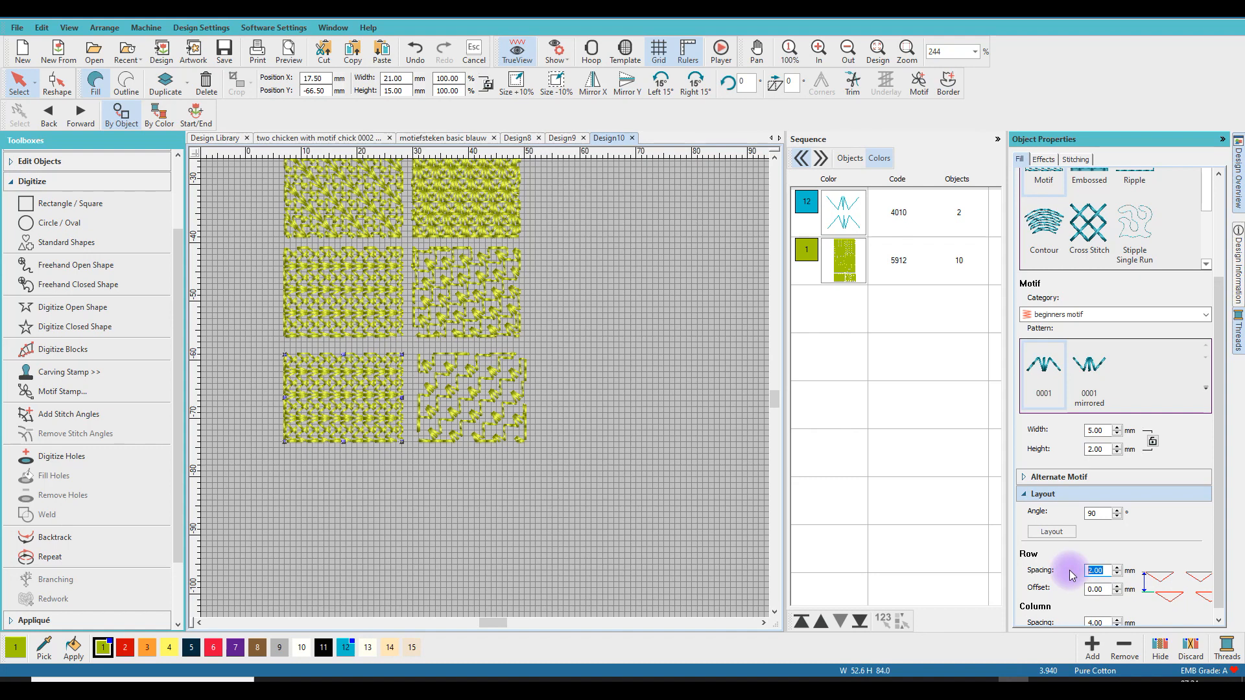
{"action": "type", "text": "3"}
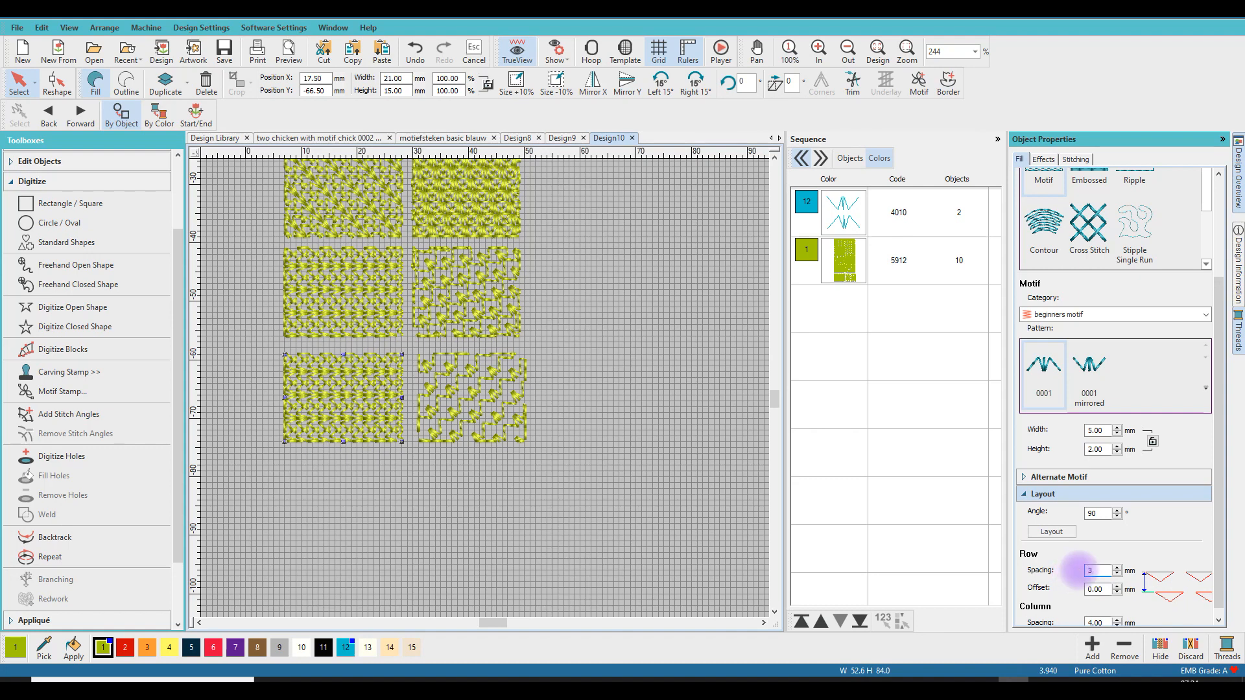
{"action": "key", "text": "Return"}
{"action": "scroll", "coordinate": [483, 393], "scroll_direction": "up", "scroll_amount": 1}
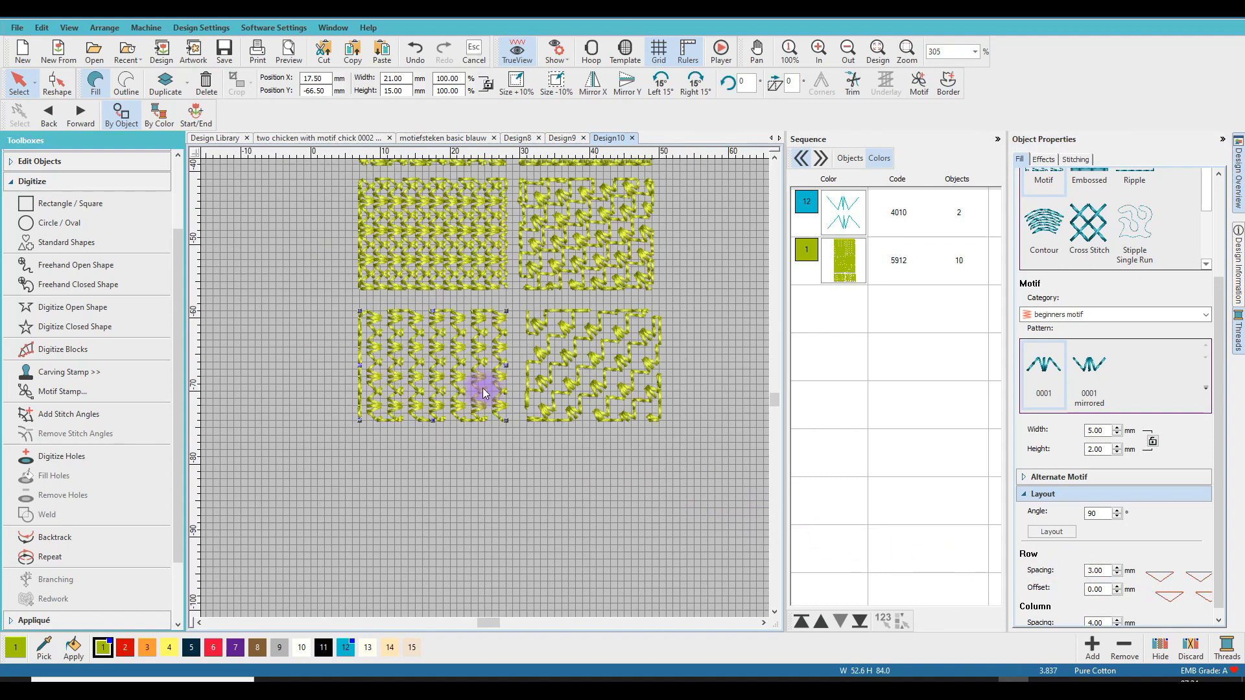
{"action": "scroll", "coordinate": [483, 392], "scroll_direction": "up", "scroll_amount": 1}
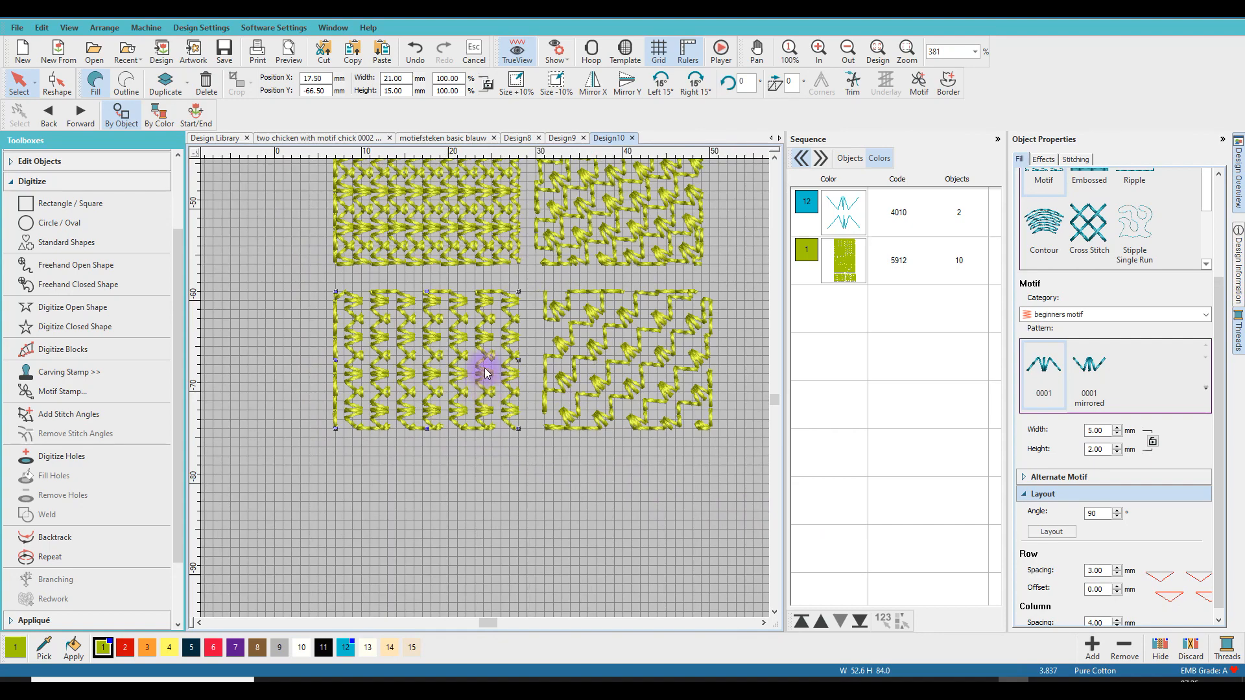
Step: Copy the first-row left rectangle into the empty area right of the two-column grid, near the first row's height
{"action": "scroll", "coordinate": [485, 367], "scroll_direction": "down", "scroll_amount": 3}
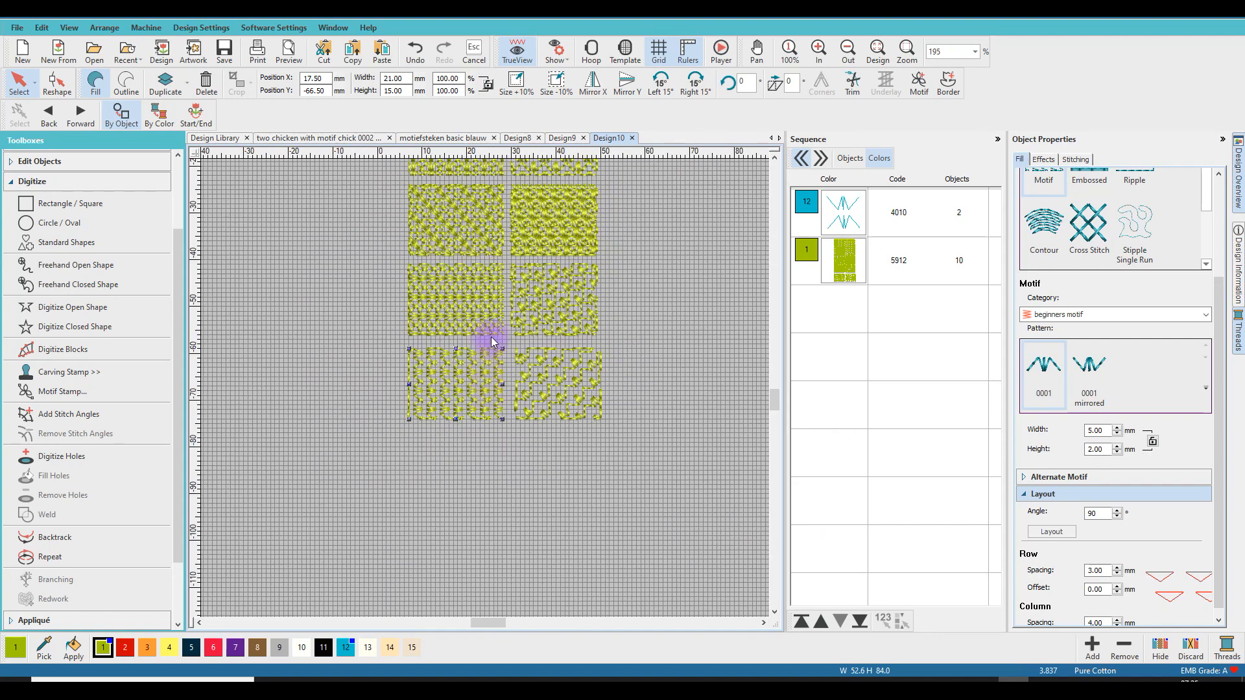
{"action": "scroll", "coordinate": [487, 392], "scroll_direction": "down", "scroll_amount": 1}
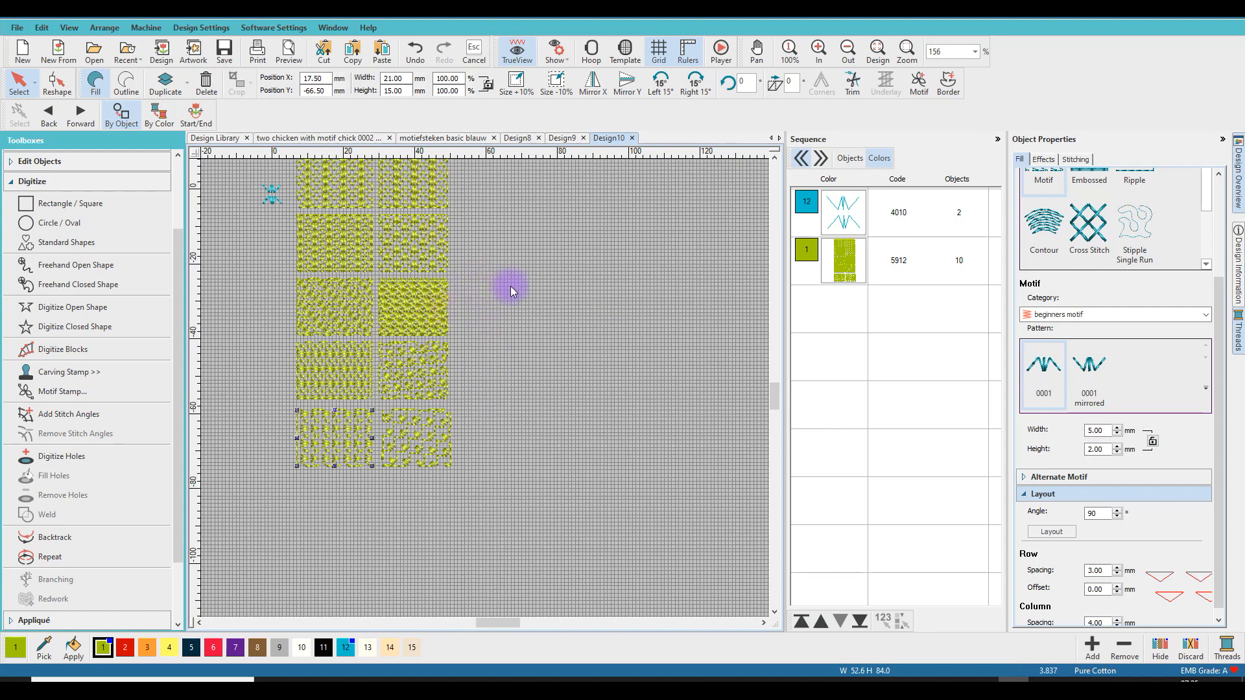
{"action": "scroll", "coordinate": [488, 391], "scroll_direction": "down", "scroll_amount": 1}
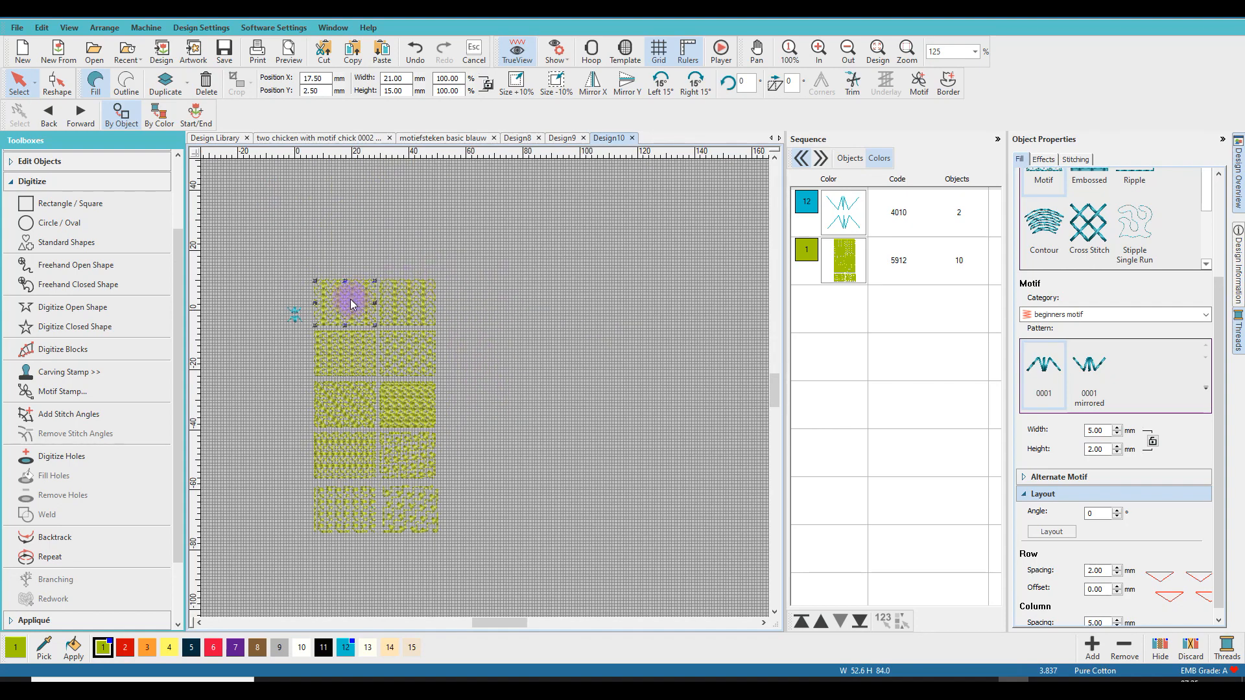
{"action": "left_click_drag", "start_coordinate": [350, 299], "coordinate": [503, 301]}
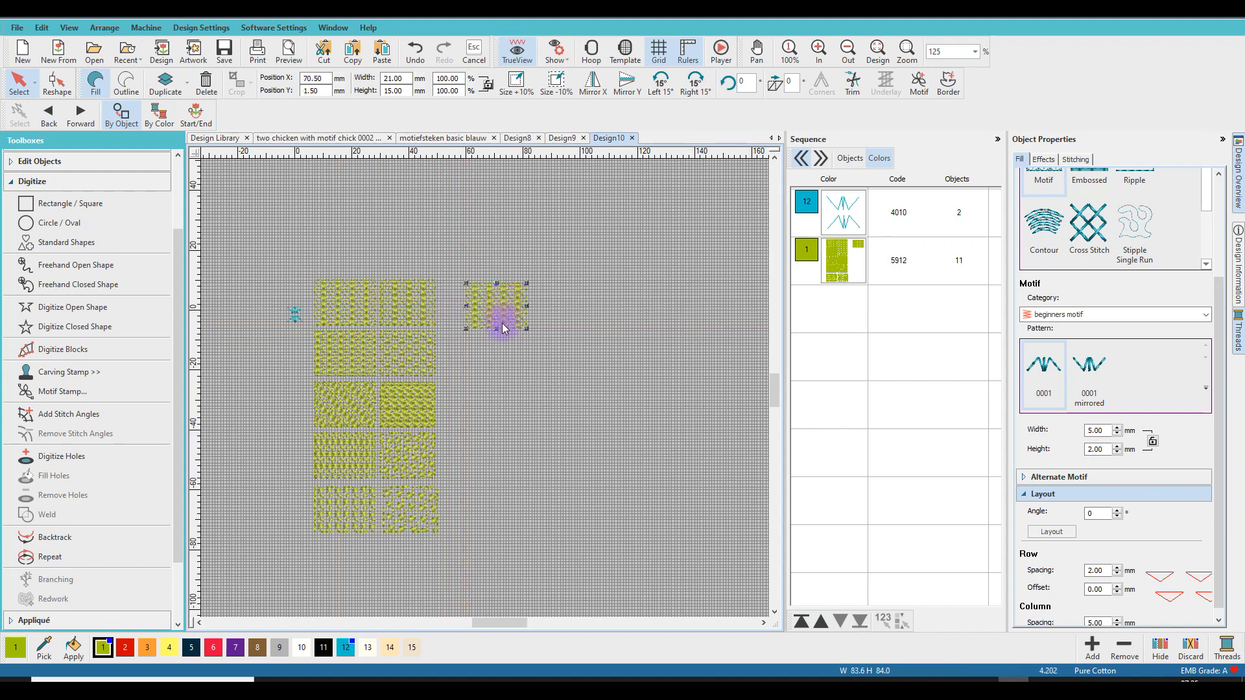
{"action": "scroll", "coordinate": [500, 324], "scroll_direction": "up", "scroll_amount": 2}
{"action": "scroll", "coordinate": [474, 388], "scroll_direction": "down", "scroll_amount": 2}
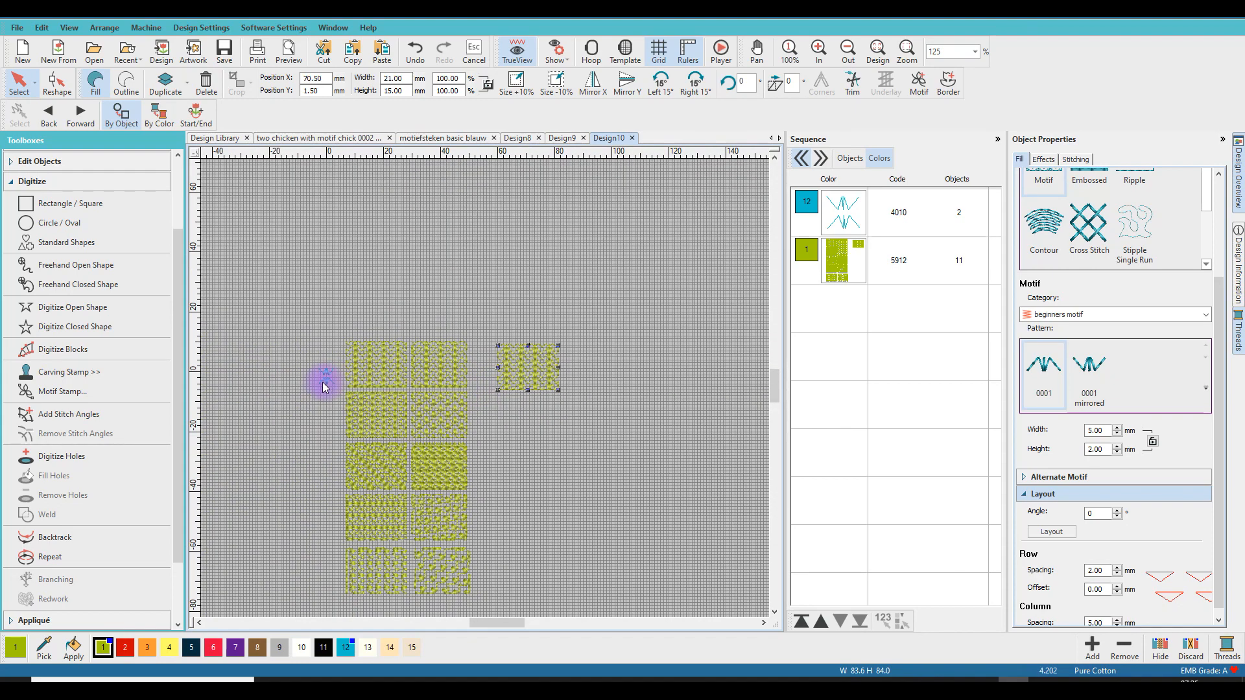
Step: Enable an alternate motif in the copied rectangle using the 0001 mirrored pattern from beginners motif, and align the rectangle with the first row
{"action": "scroll", "coordinate": [485, 389], "scroll_direction": "up", "scroll_amount": 4}
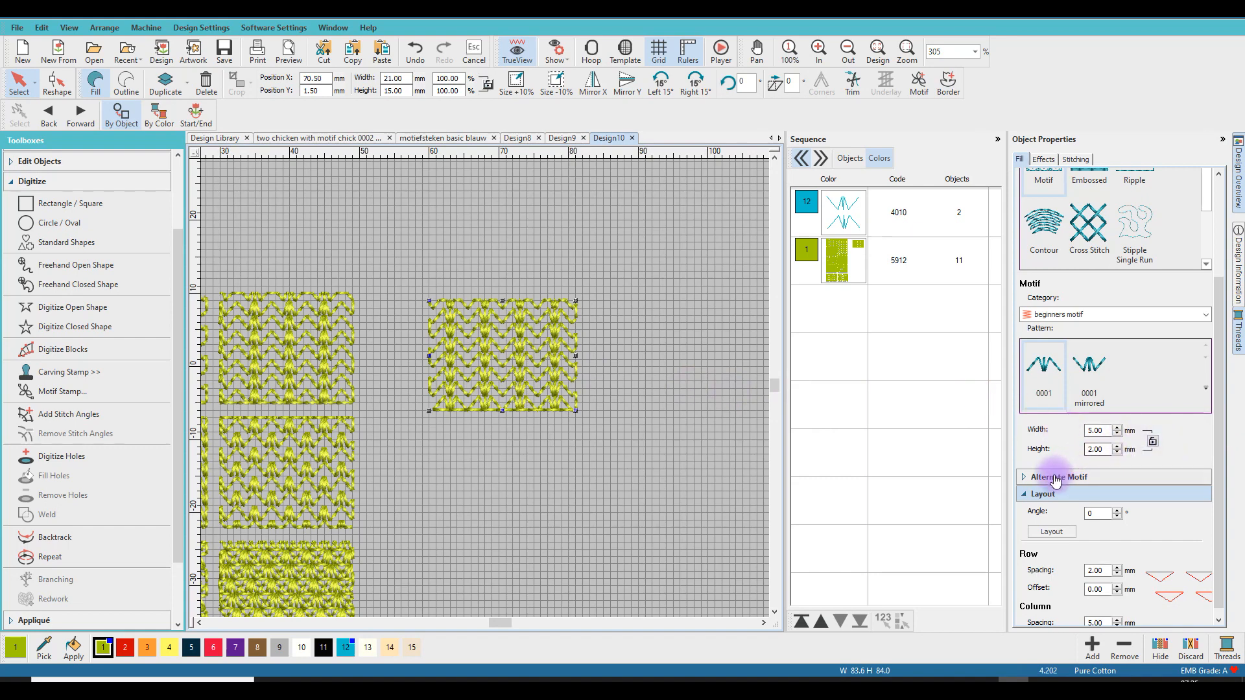
{"action": "left_click", "coordinate": [1024, 478]}
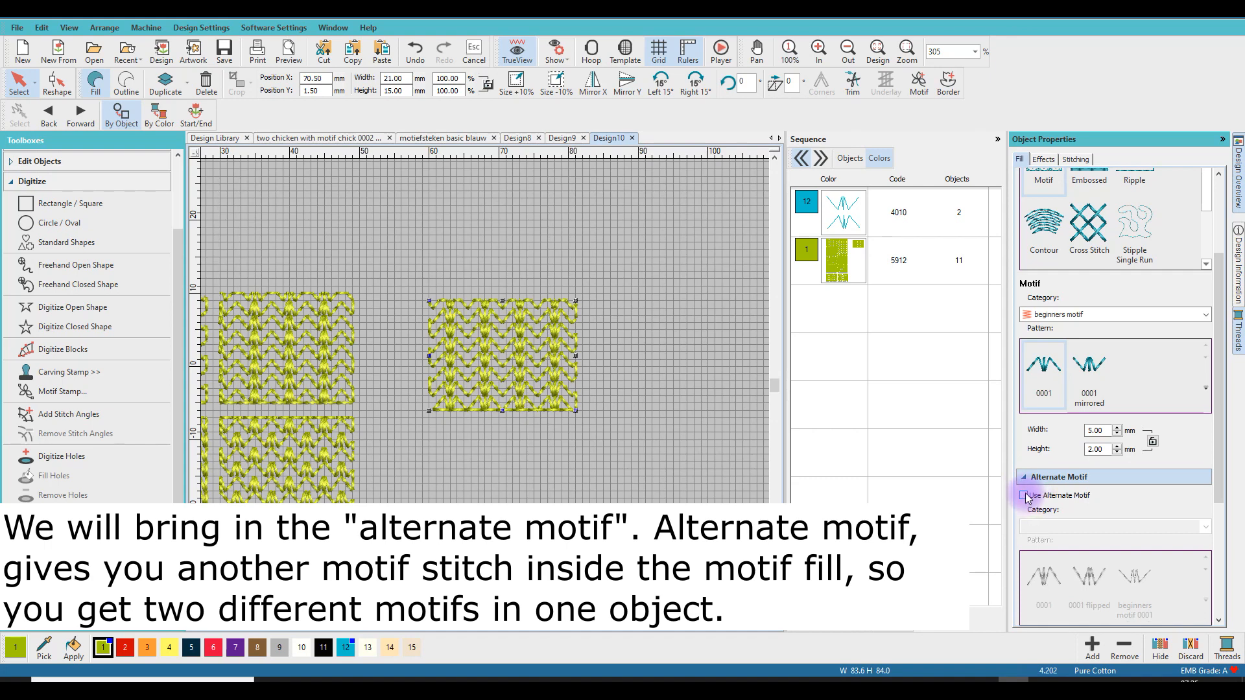
{"action": "left_click", "coordinate": [1024, 497]}
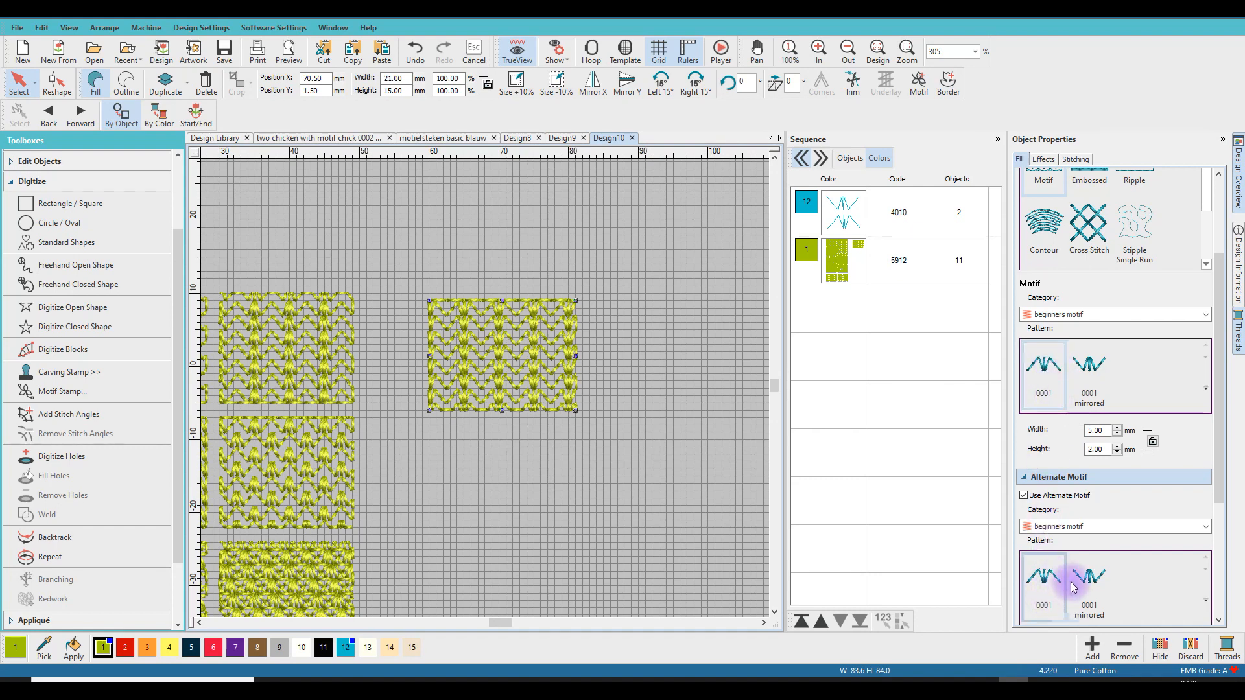
{"action": "left_click", "coordinate": [1096, 593]}
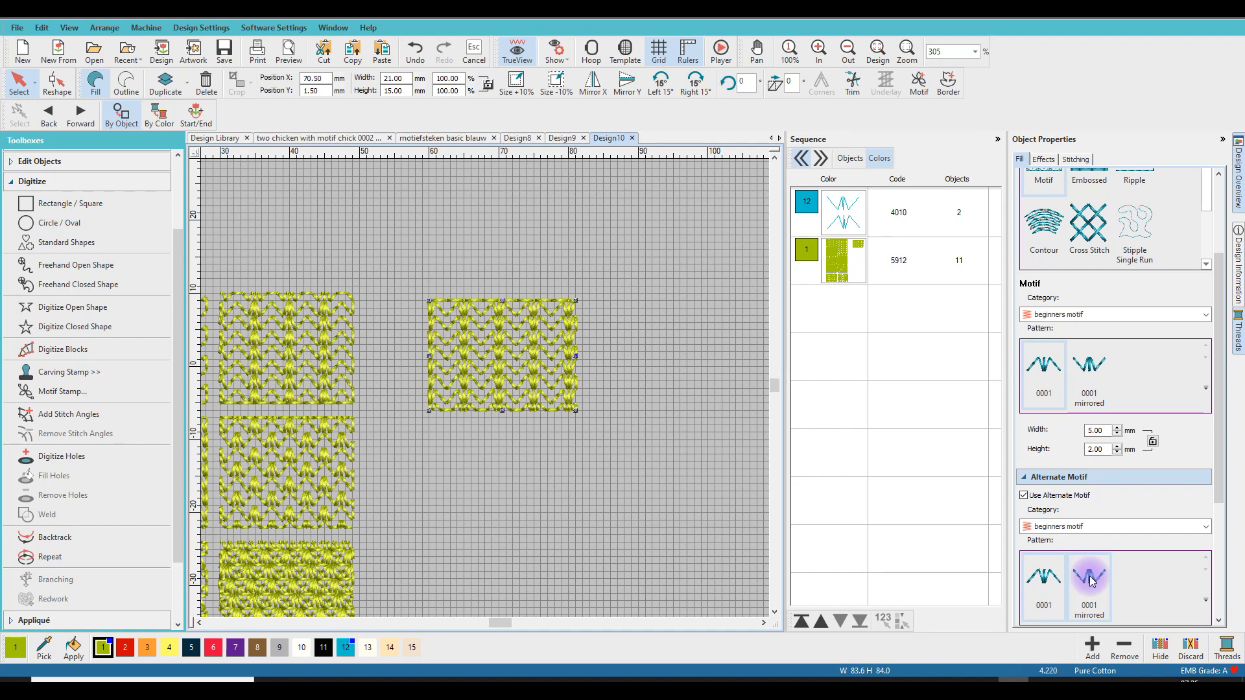
{"action": "scroll", "coordinate": [1091, 571], "scroll_direction": "down", "scroll_amount": 2}
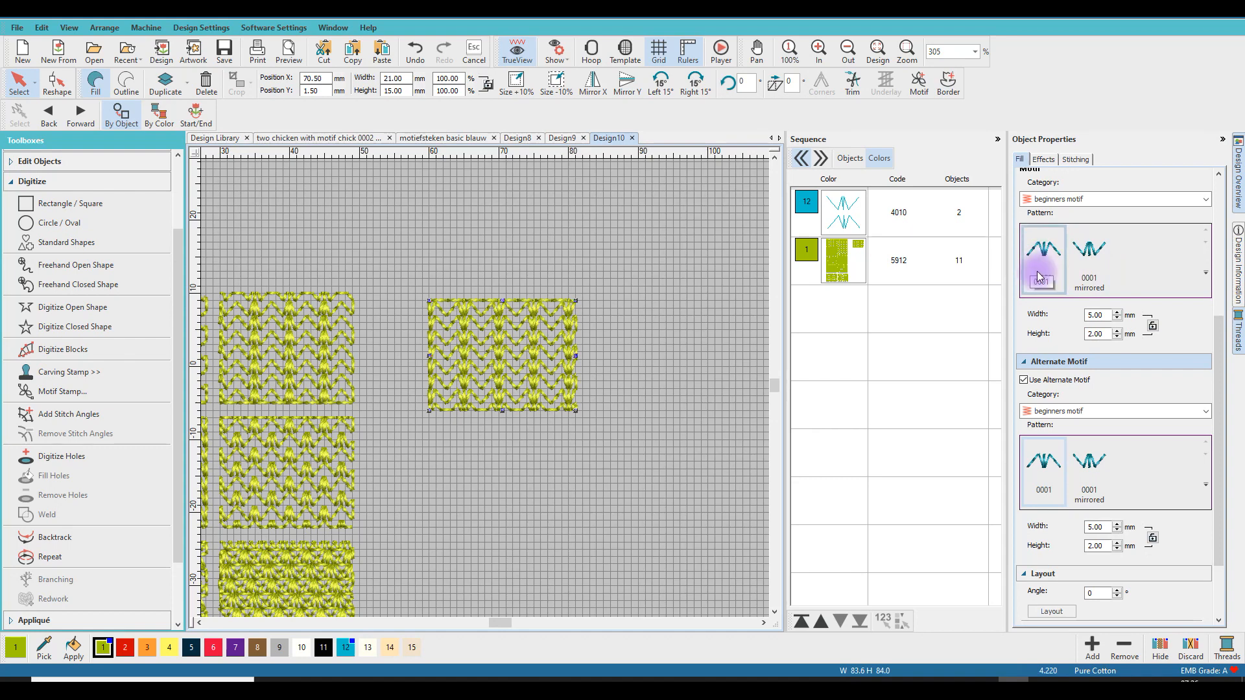
{"action": "left_click", "coordinate": [1091, 465]}
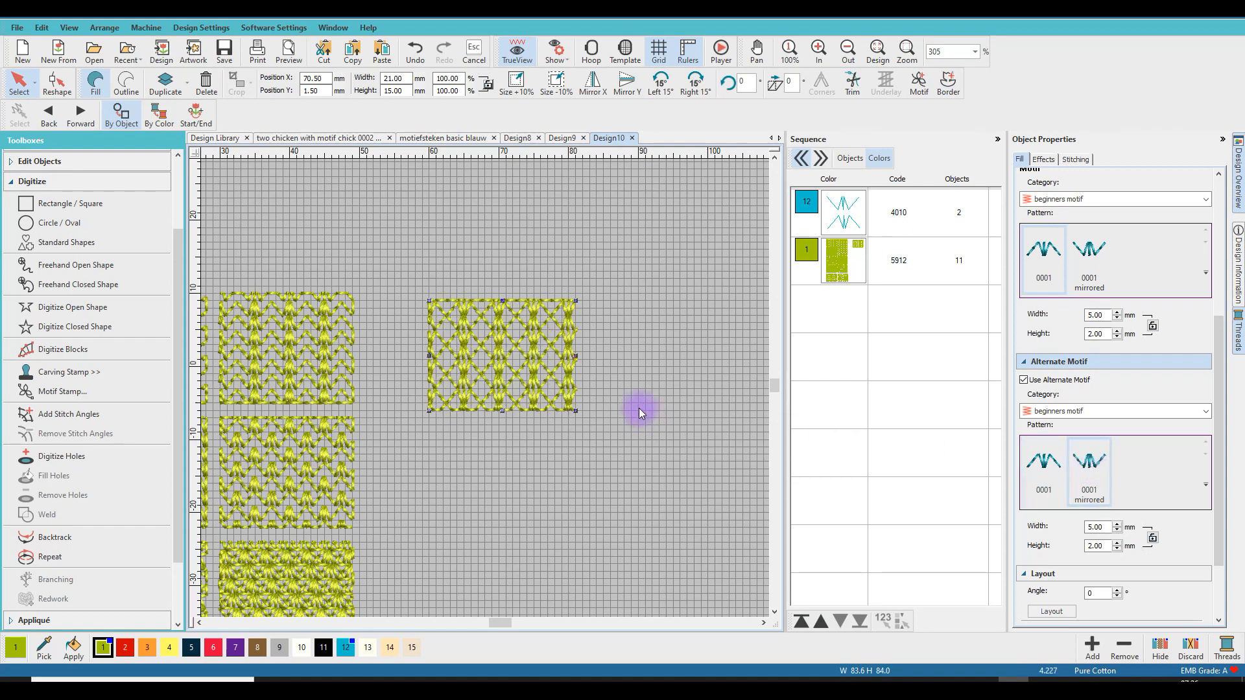
{"action": "left_click_drag", "start_coordinate": [508, 348], "coordinate": [484, 338]}
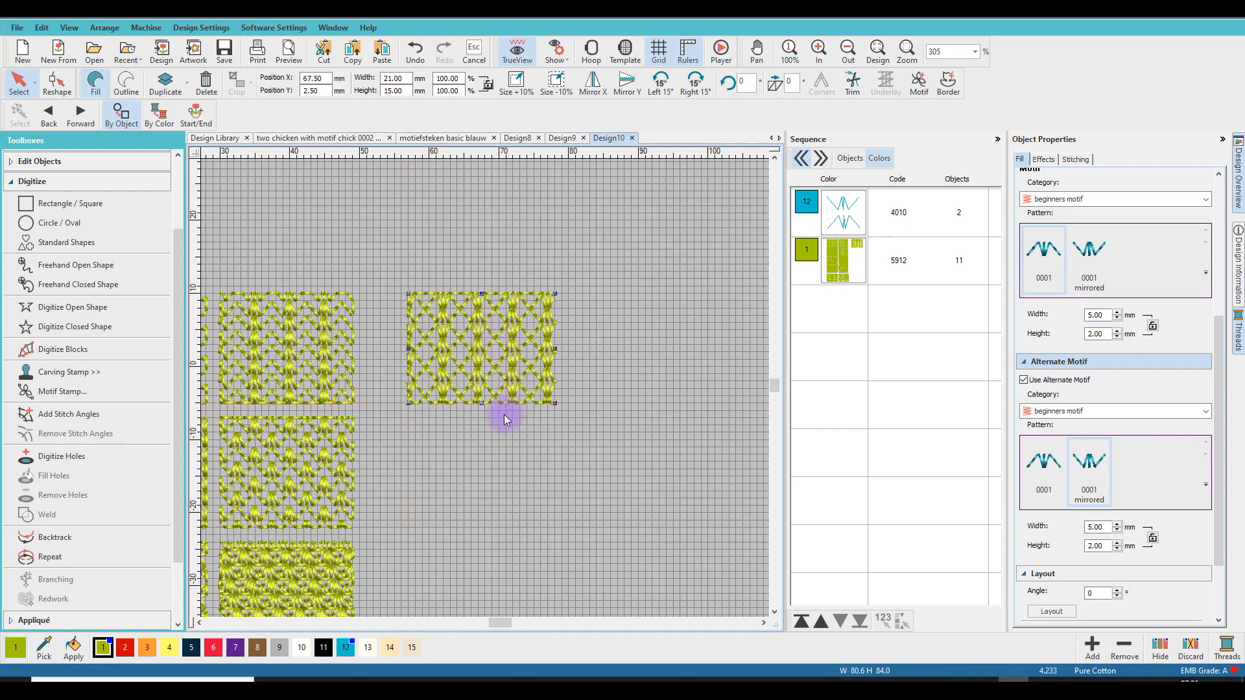
{"action": "scroll", "coordinate": [504, 414], "scroll_direction": "up", "scroll_amount": 1}
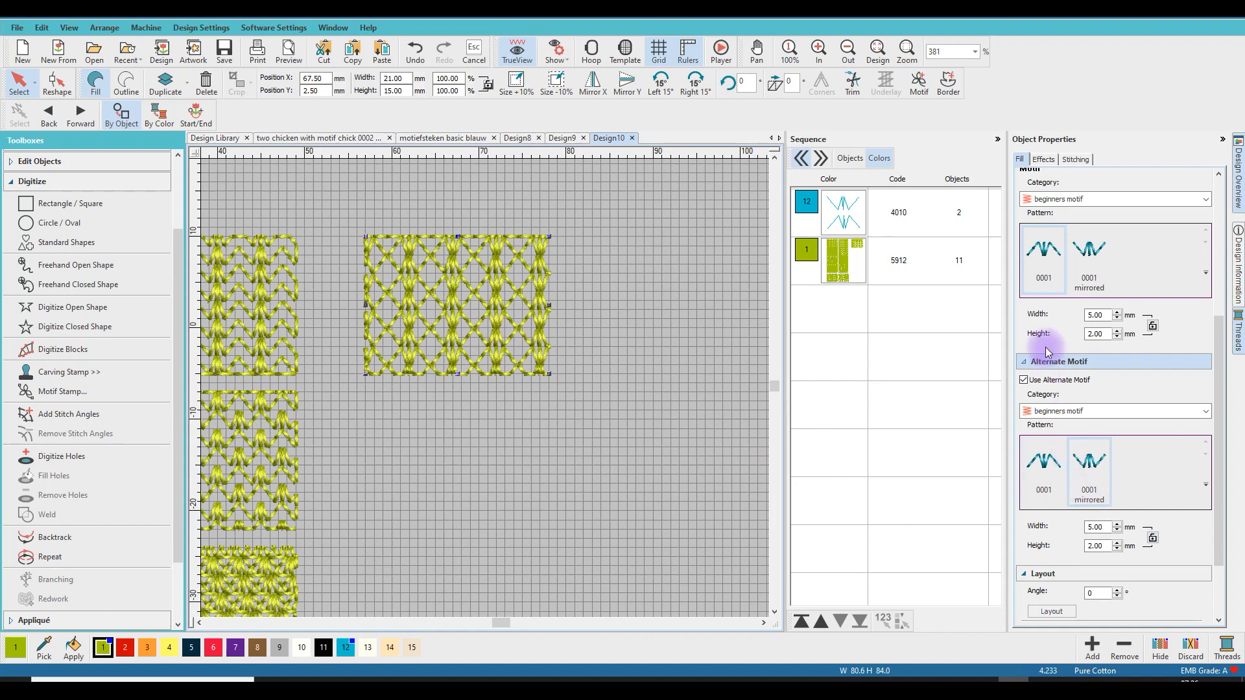